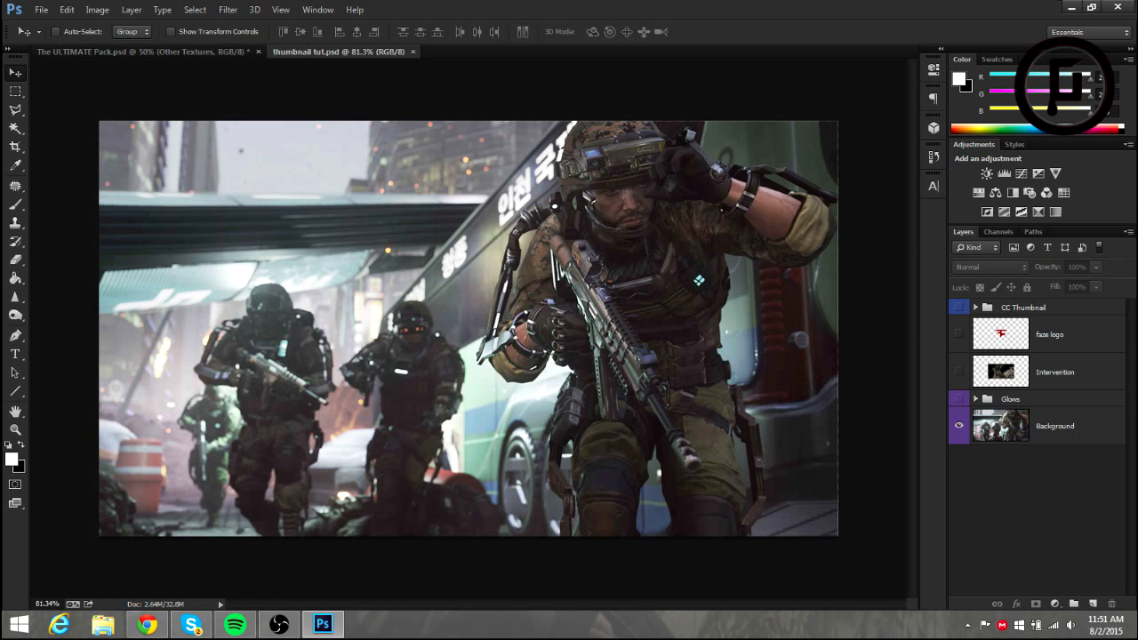
Review the Thumbnail preset's settings for a new document without creating one
{"action": "left_click", "coordinate": [41, 10]}
{"action": "left_click", "coordinate": [50, 25]}
{"action": "left_click", "coordinate": [553, 176]}
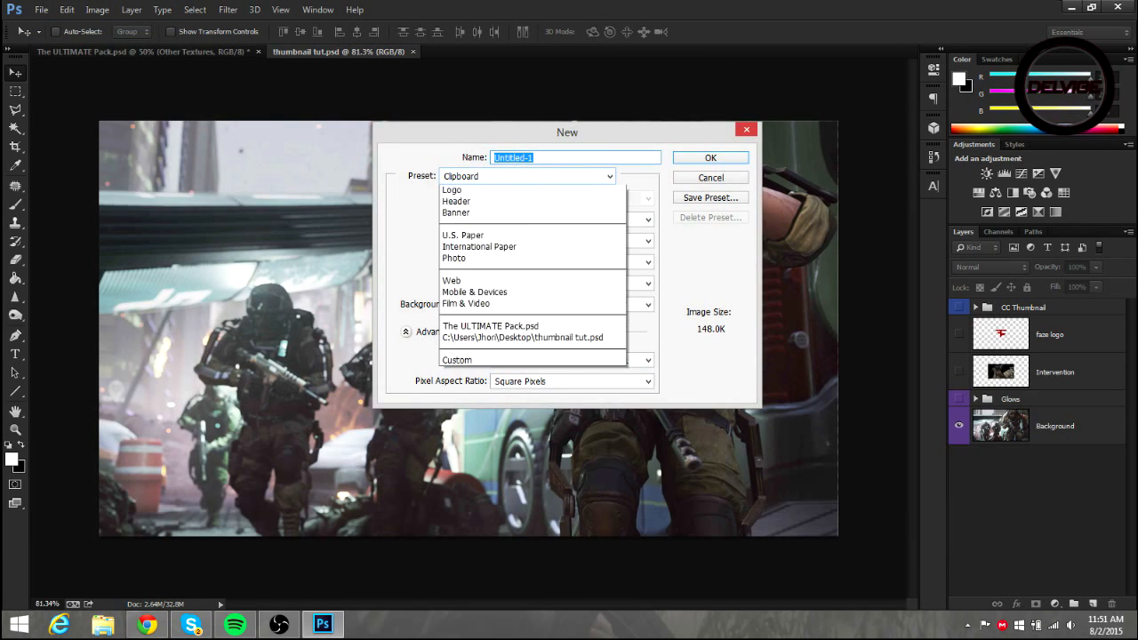
{"action": "key", "text": "Return"}
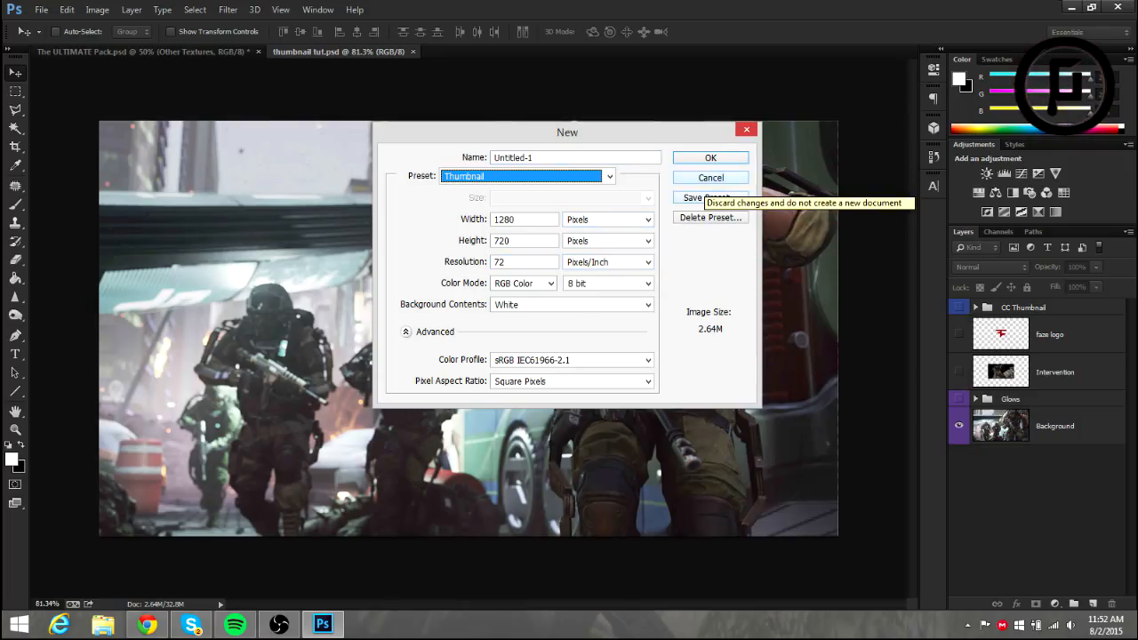
{"action": "left_click", "coordinate": [707, 179]}
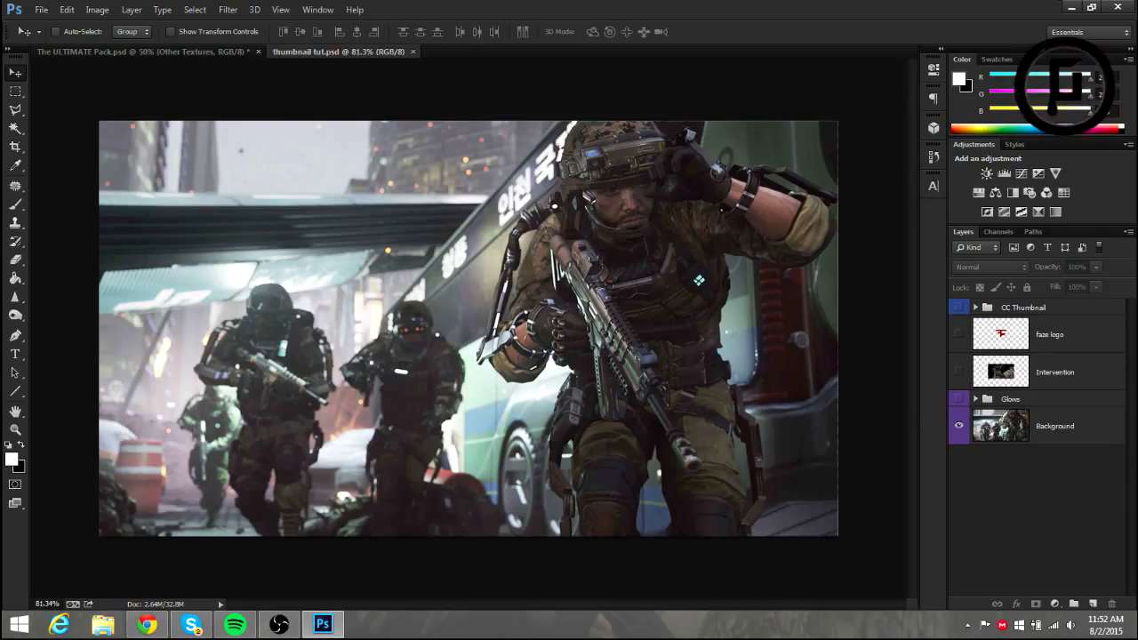
Preview the Intervention and faze logo layers one at a time, hiding each again
{"action": "left_click", "coordinate": [1056, 427]}
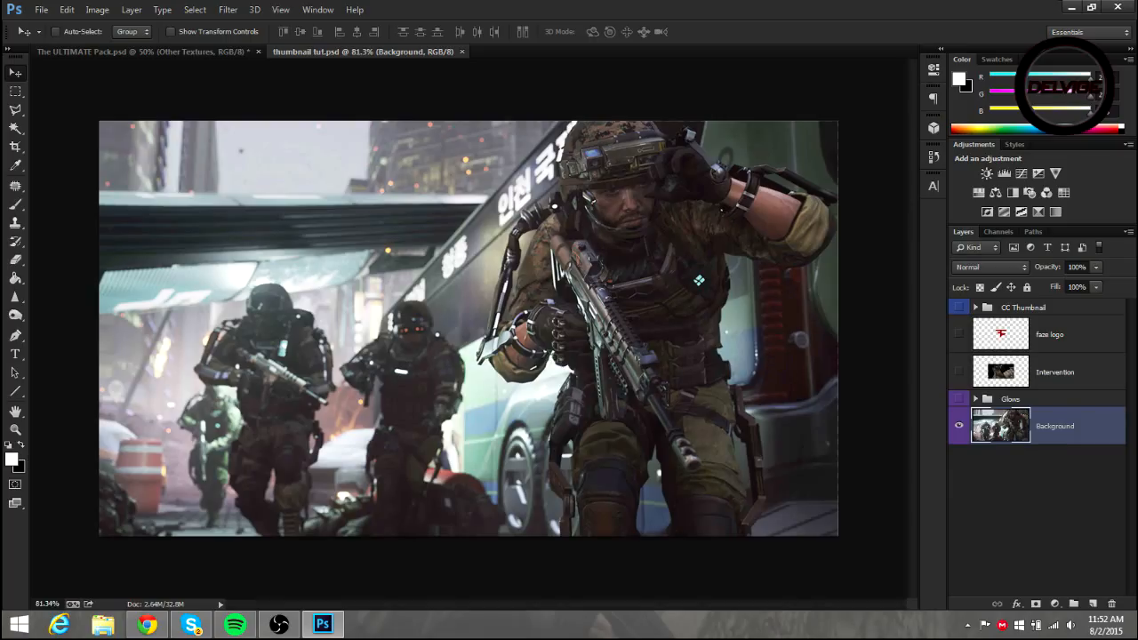
{"action": "left_click", "coordinate": [1011, 399]}
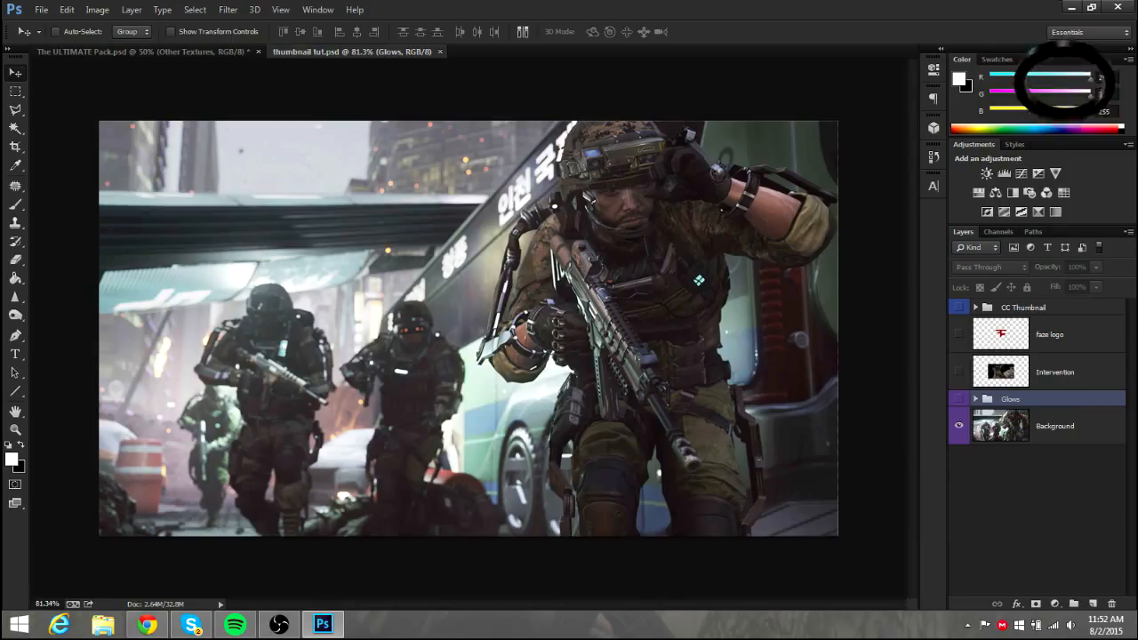
{"action": "left_click", "coordinate": [1055, 372]}
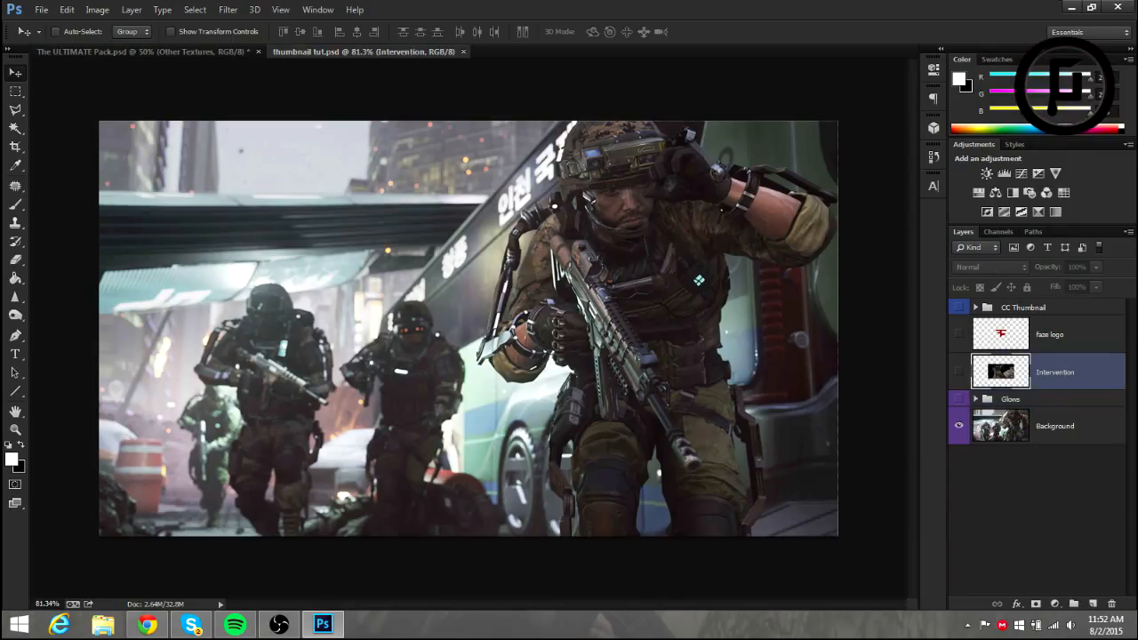
{"action": "left_click", "coordinate": [958, 372]}
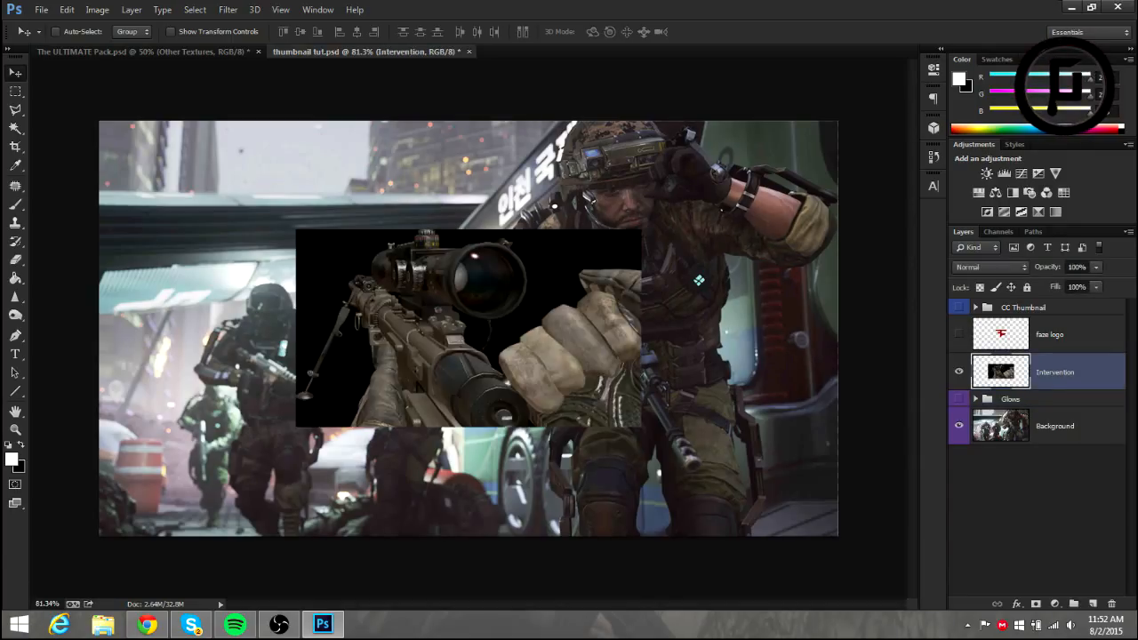
{"action": "left_click", "coordinate": [958, 372]}
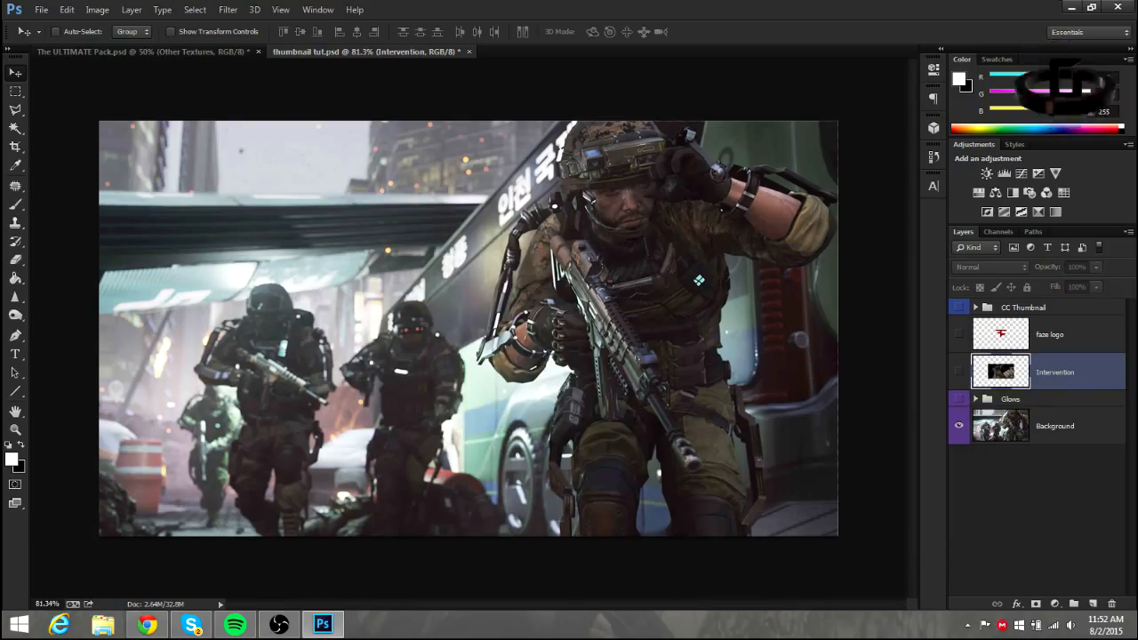
{"action": "left_click", "coordinate": [1058, 334]}
{"action": "left_click", "coordinate": [959, 335]}
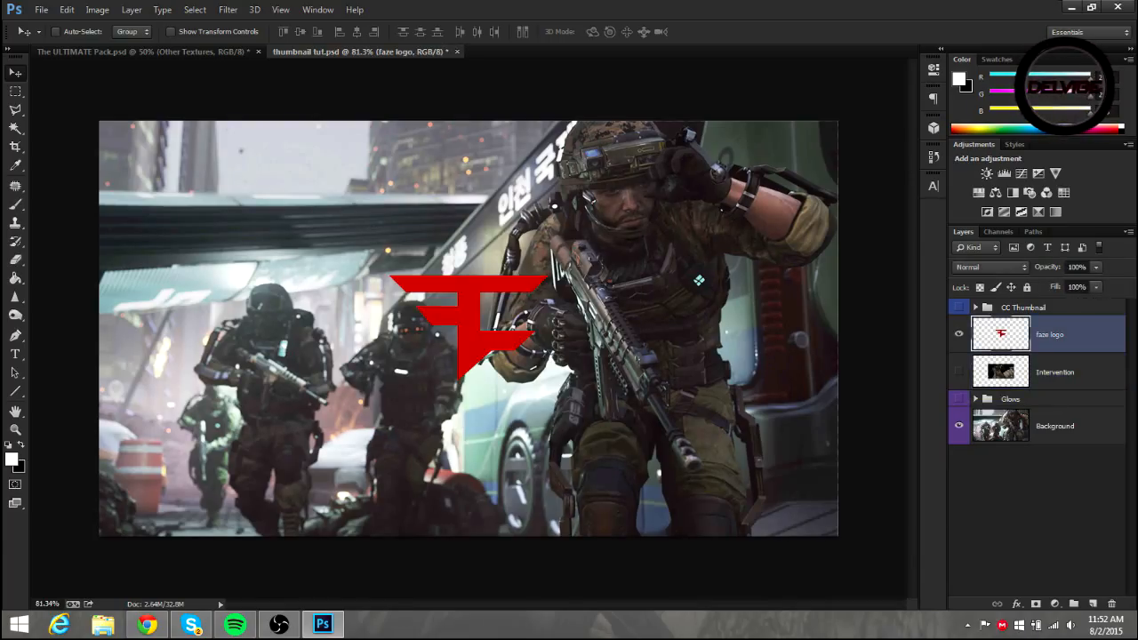
{"action": "left_click", "coordinate": [958, 334]}
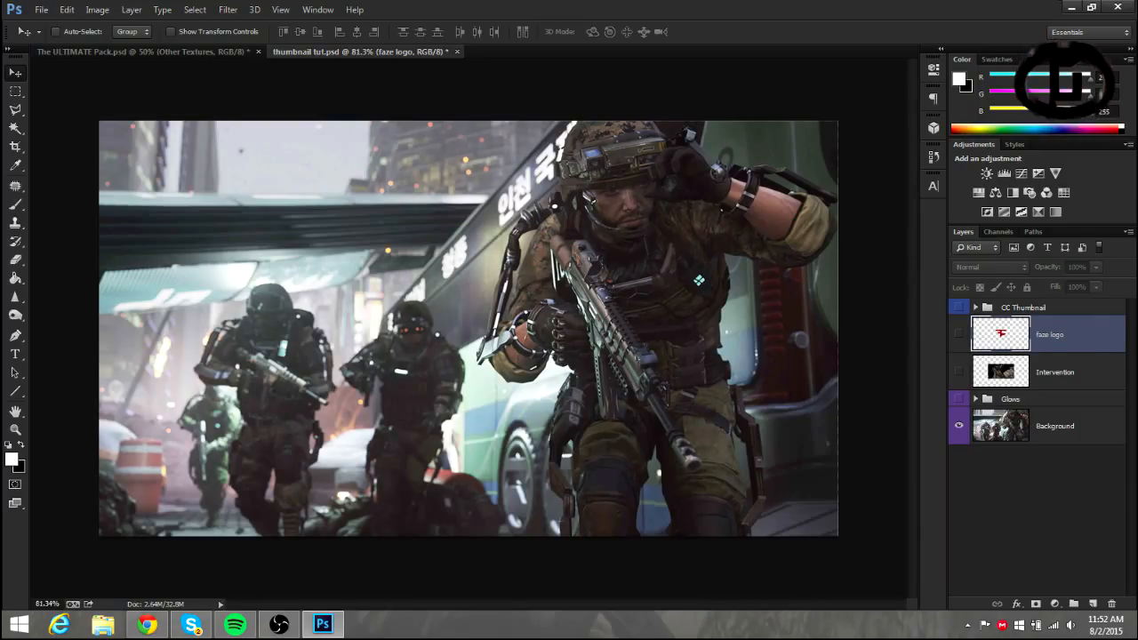
Show the CC Thumbnail and Glows groups and turn on the Red glow layer inside Glows
{"action": "key", "text": "alt+bracketright"}
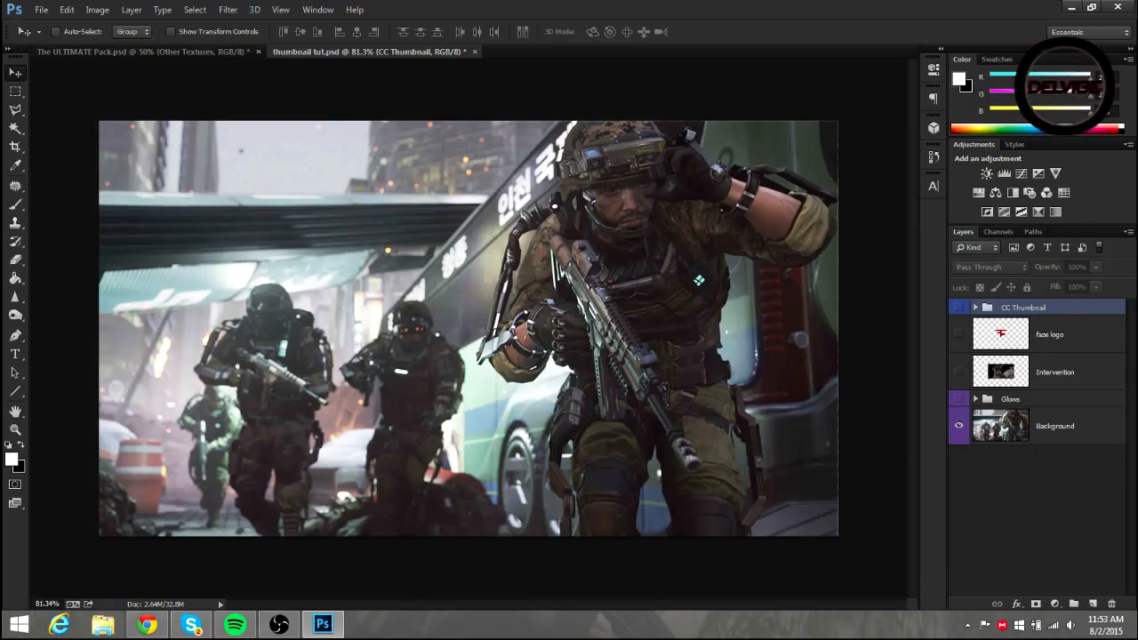
{"action": "left_click", "coordinate": [959, 307]}
{"action": "left_click", "coordinate": [958, 399]}
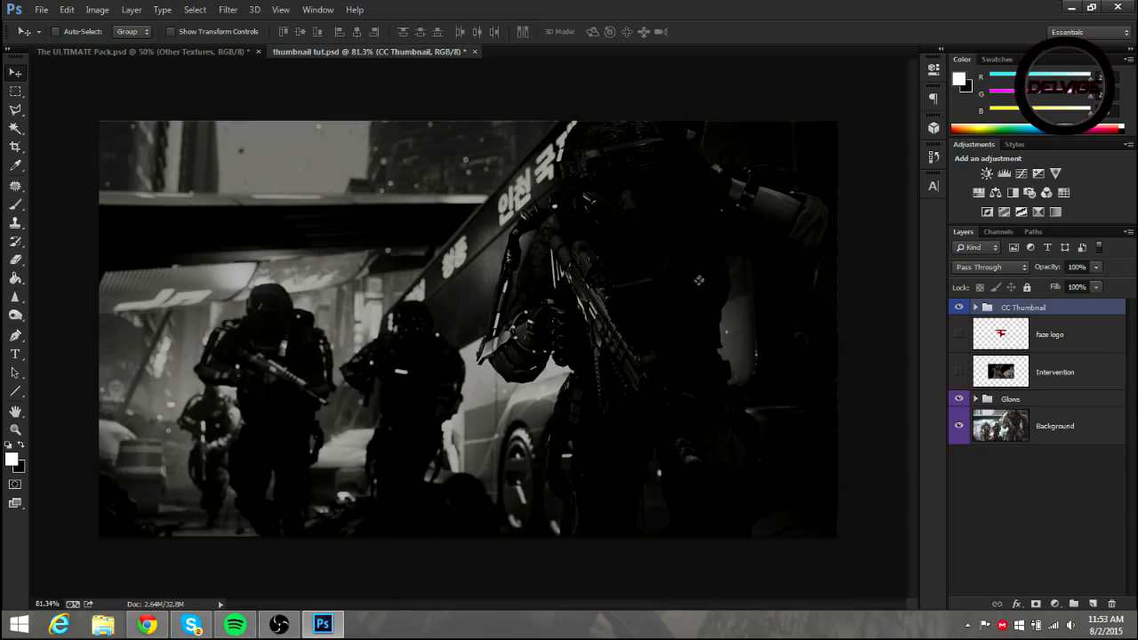
{"action": "left_click", "coordinate": [975, 400]}
{"action": "scroll", "coordinate": [976, 399], "scroll_direction": "down", "scroll_amount": 2}
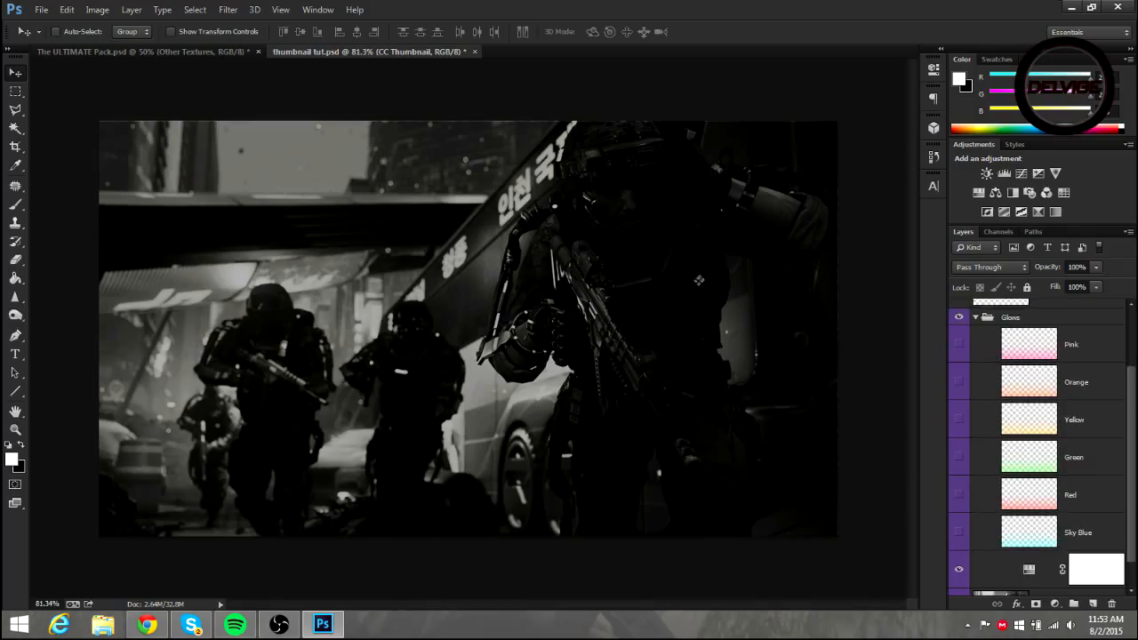
{"action": "scroll", "coordinate": [1032, 400], "scroll_direction": "up", "scroll_amount": 1}
{"action": "left_click", "coordinate": [959, 510]}
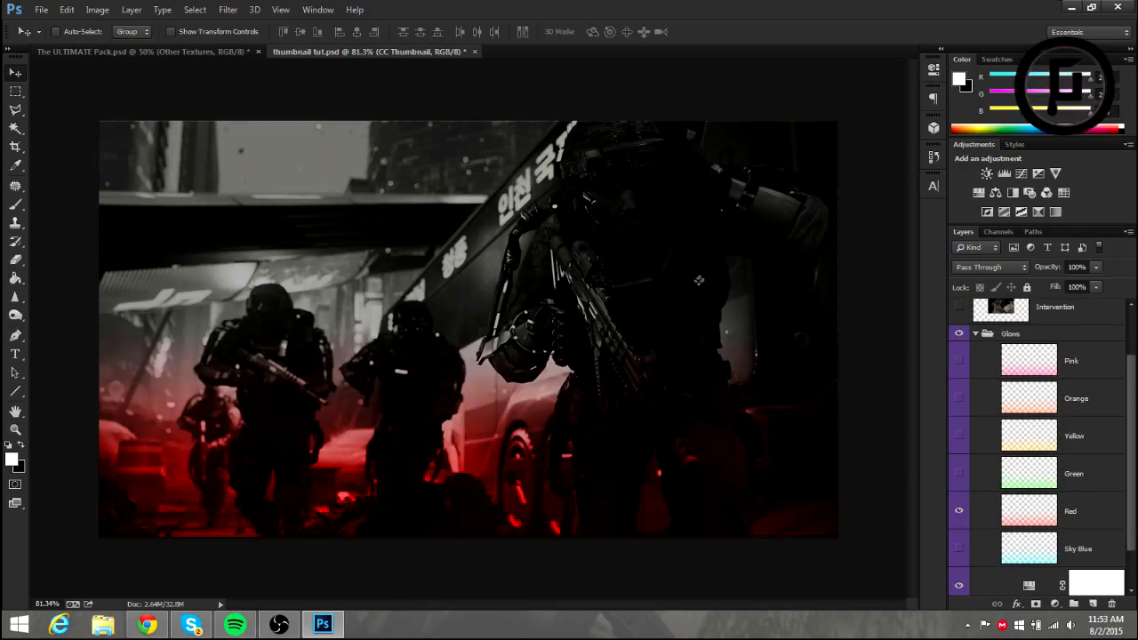
Move the Red glow upward so it reaches the underside of the overpass, and collapse the Glows group
{"action": "left_click", "coordinate": [1071, 512]}
{"action": "key", "text": "ctrl+t"}
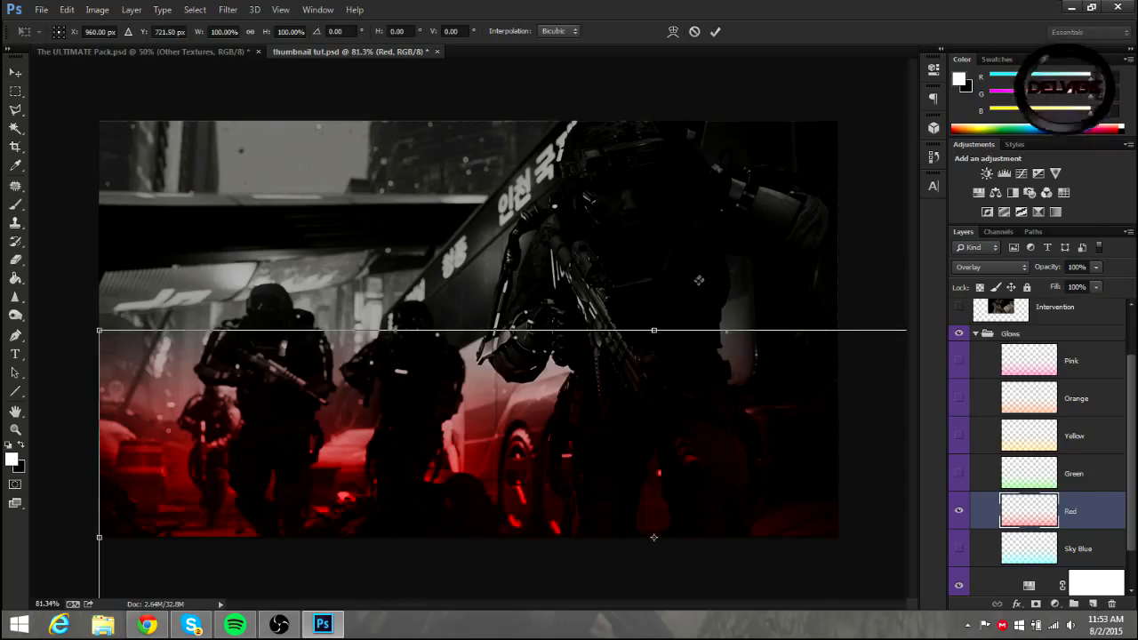
{"action": "left_click_drag", "start_coordinate": [510, 412], "coordinate": [504, 291]}
{"action": "left_click", "coordinate": [715, 31]}
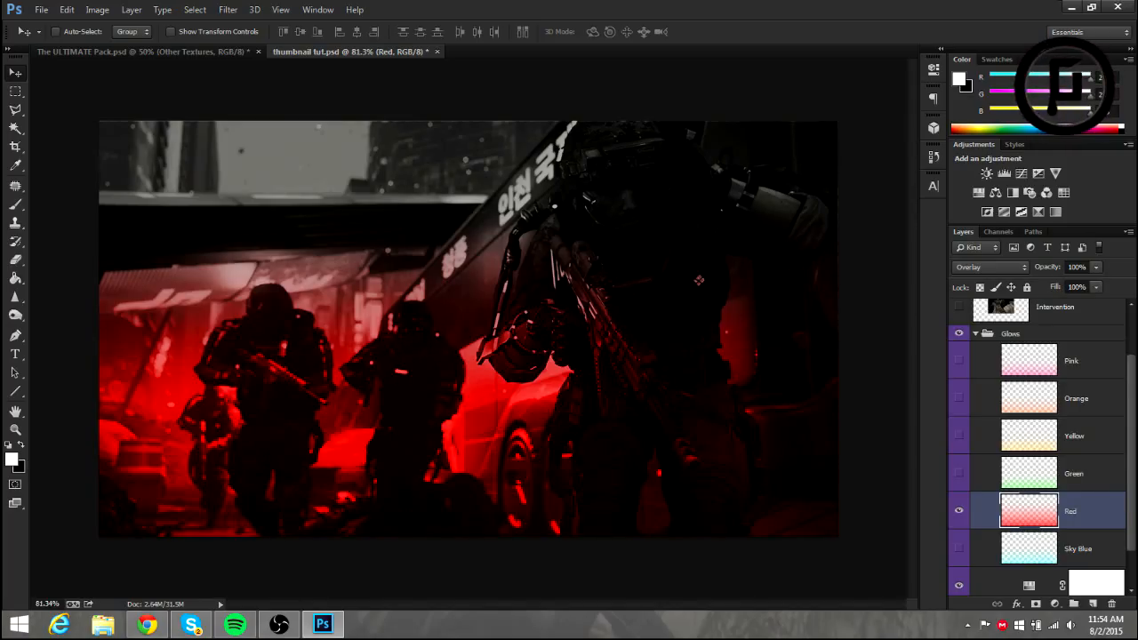
{"action": "left_click", "coordinate": [975, 333]}
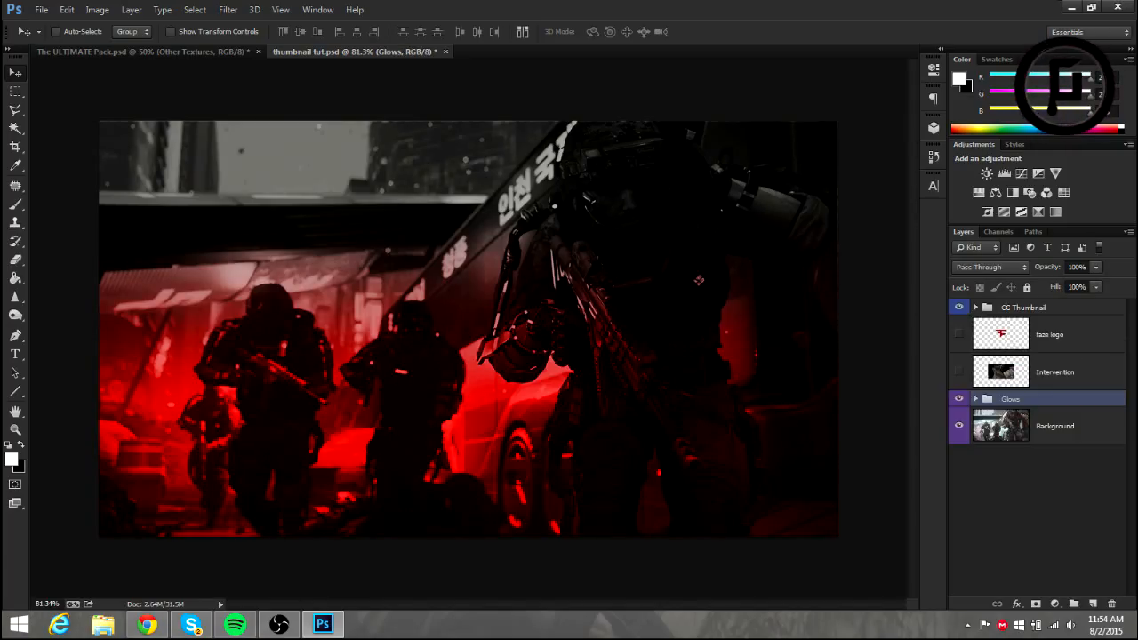
Add a new layer above the faze logo and start a text line at the head of the soldier on the left
{"action": "left_click", "coordinate": [1049, 334]}
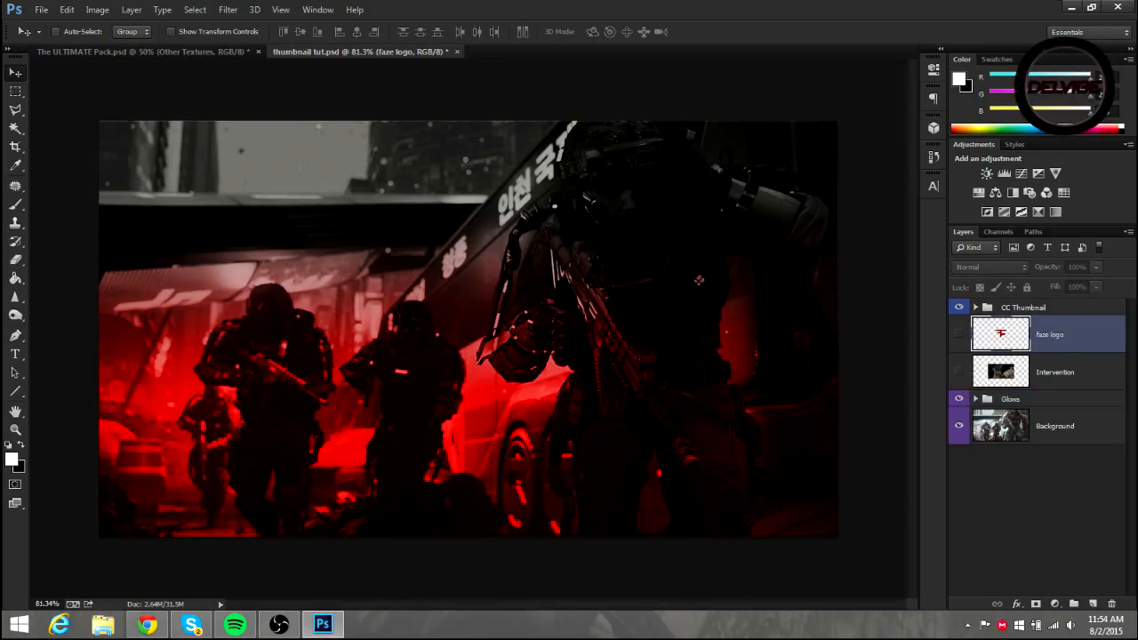
{"action": "key", "text": "ctrl+shift+alt+n"}
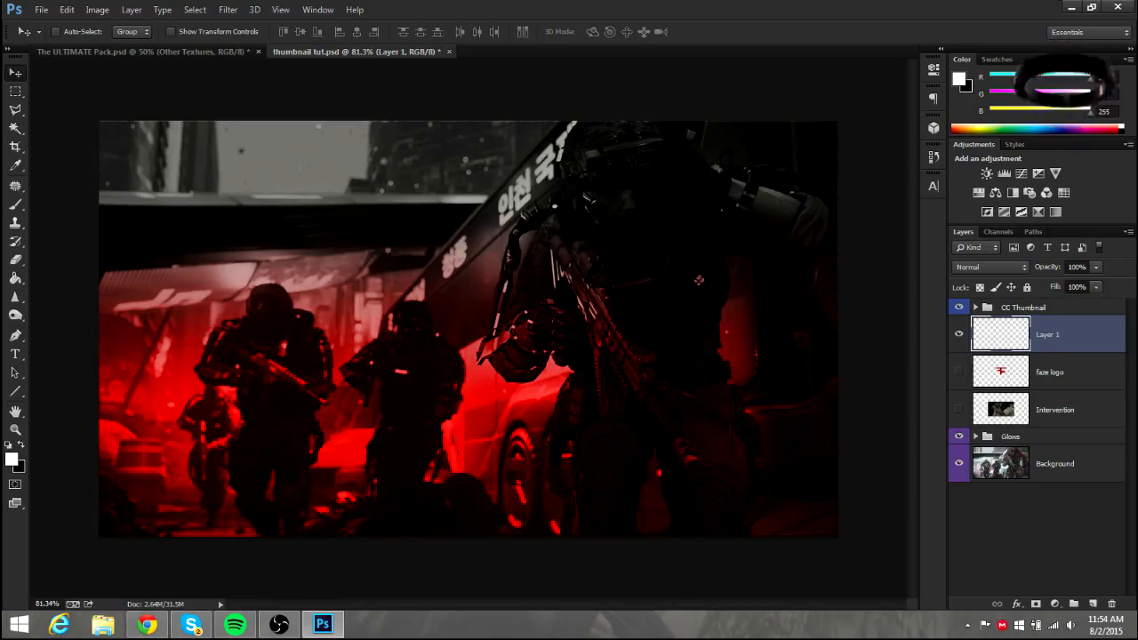
{"action": "key", "text": "t"}
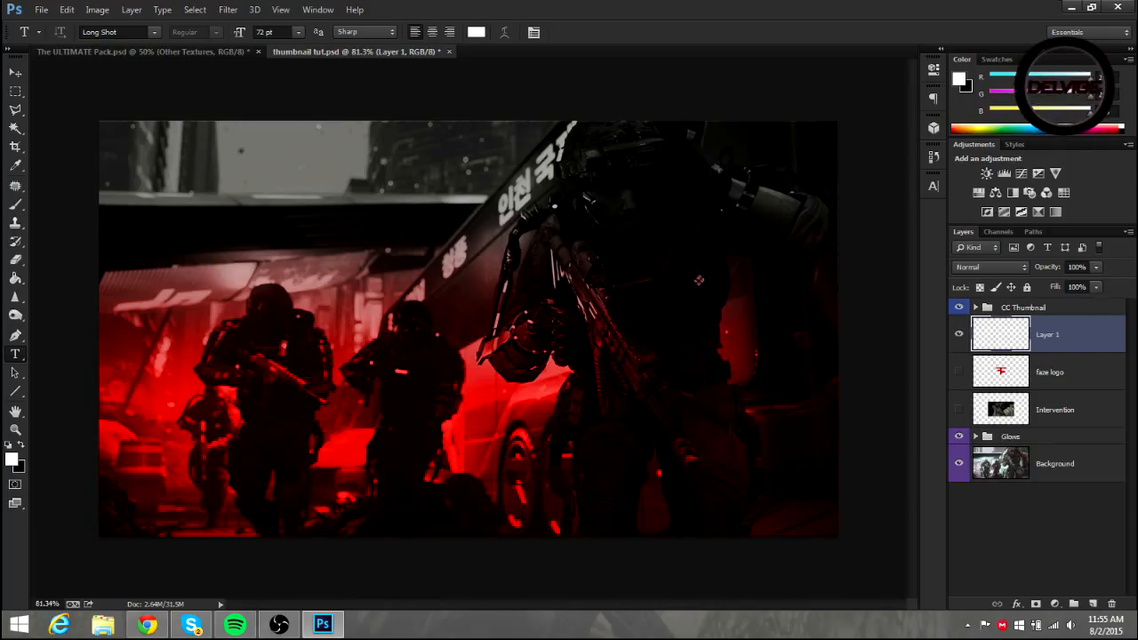
{"action": "left_click", "coordinate": [237, 308]}
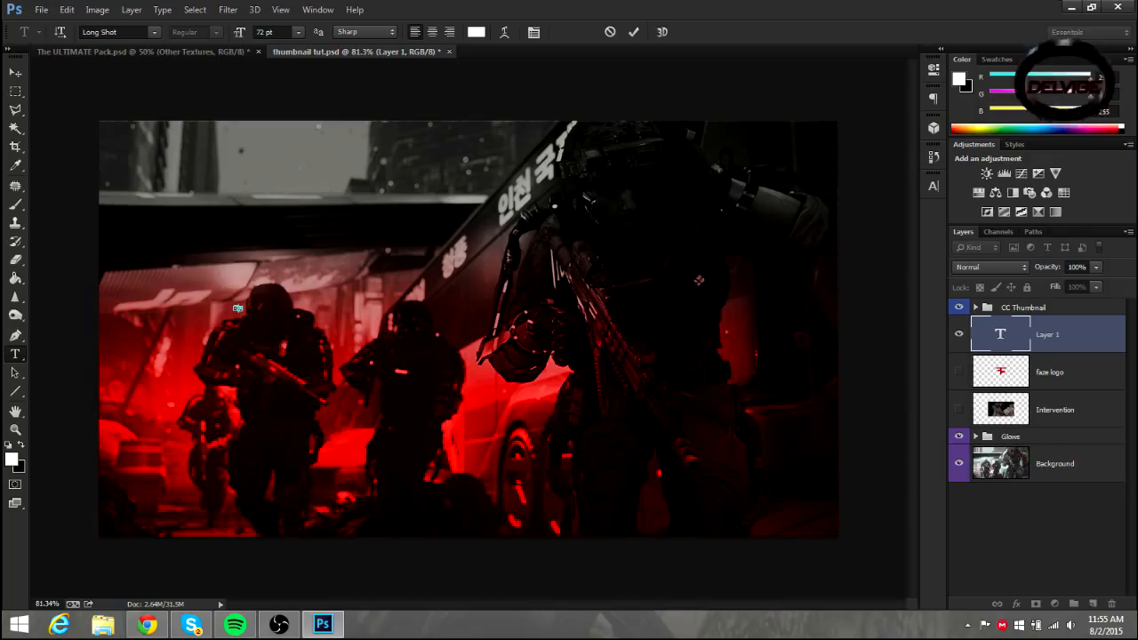
{"action": "key", "text": "Escape"}
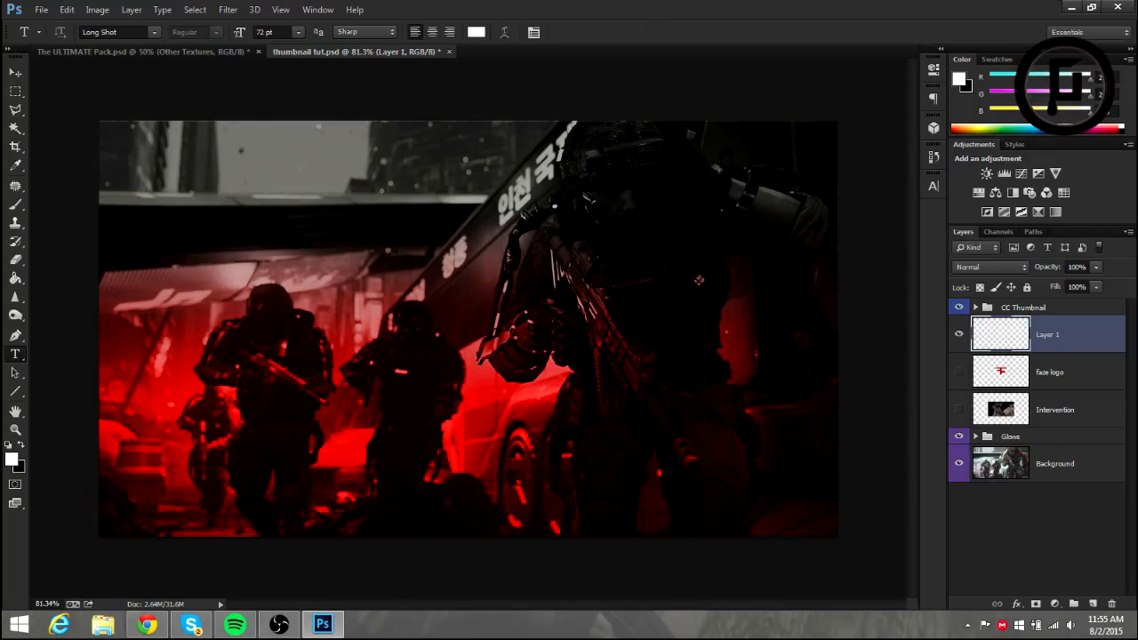
{"action": "left_click", "coordinate": [286, 306]}
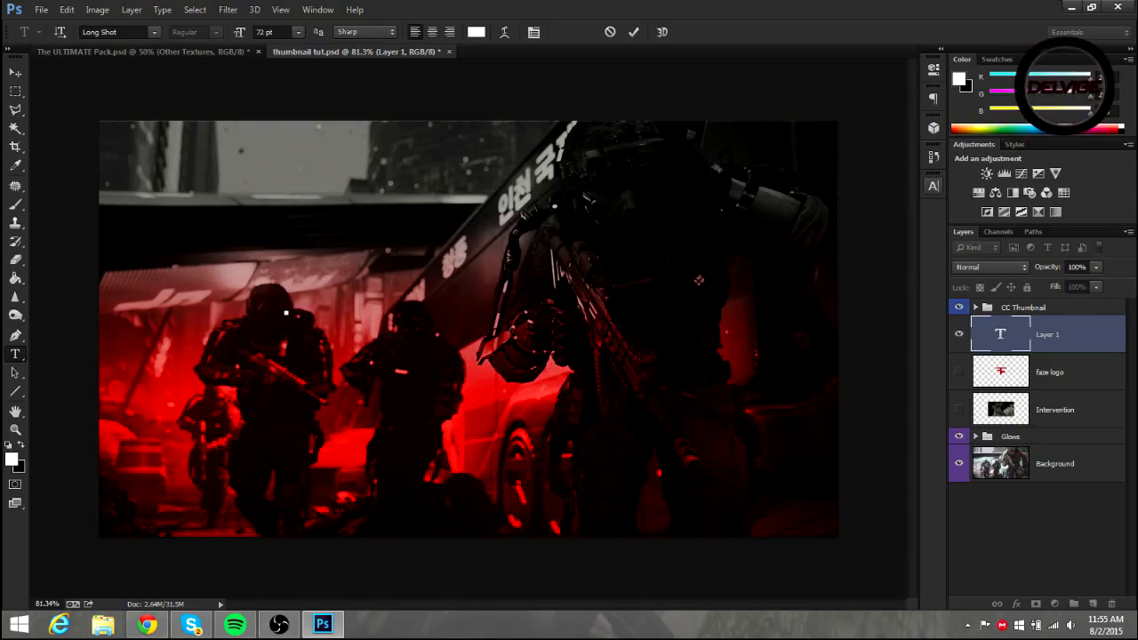
Set the character tracking of the new text to 10
{"action": "left_click", "coordinate": [932, 186]}
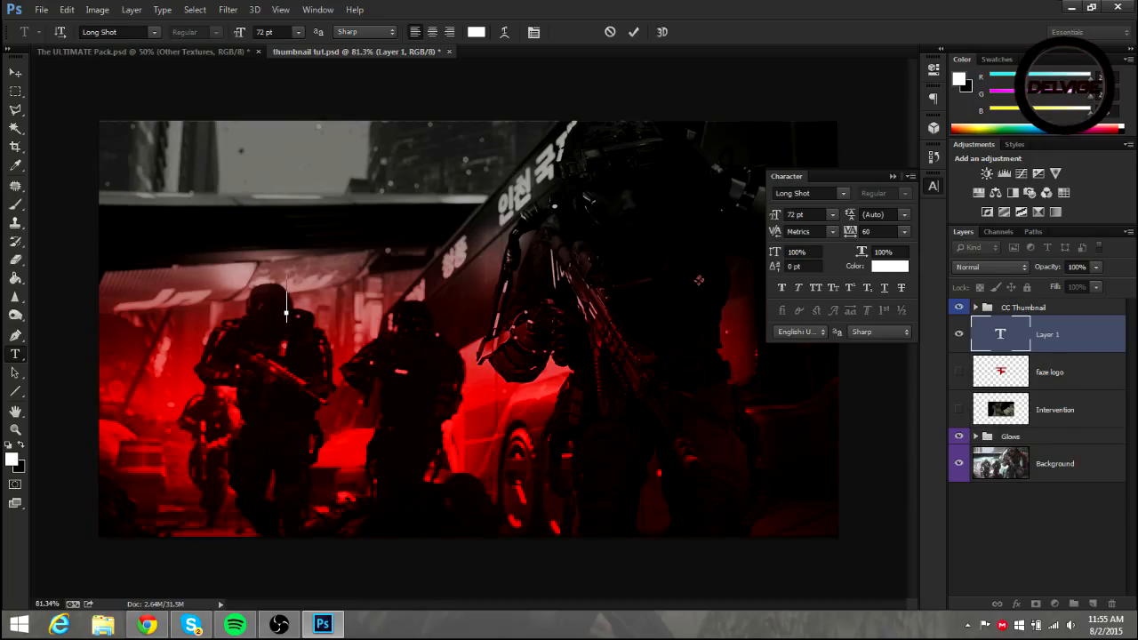
{"action": "left_click", "coordinate": [873, 232]}
{"action": "key", "text": "BackSpace"}
{"action": "key", "text": "Return"}
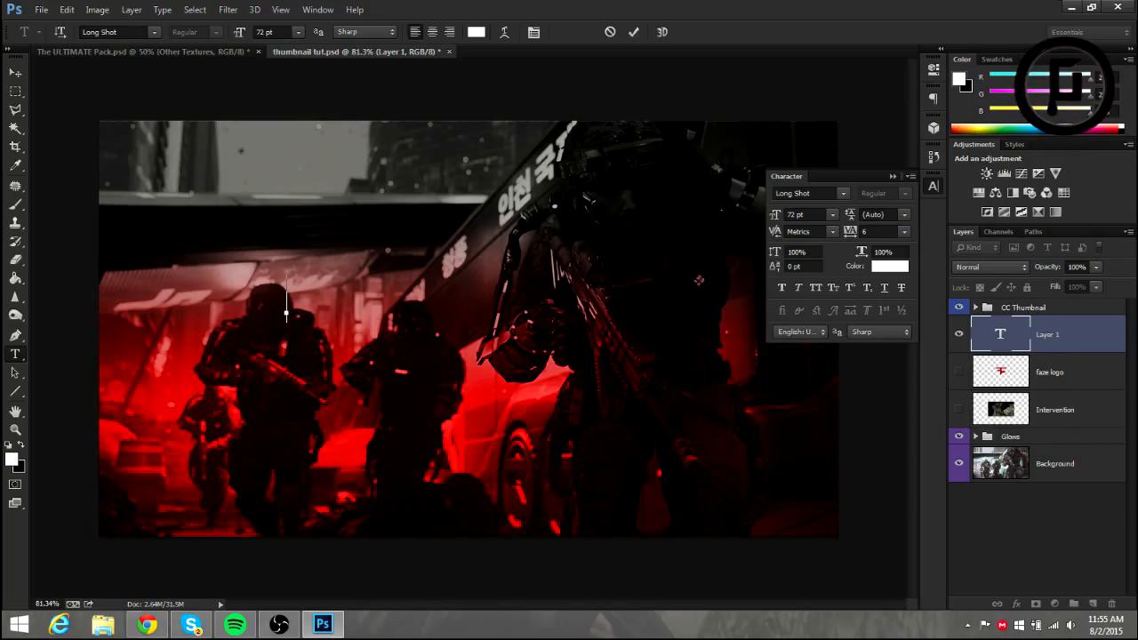
{"action": "left_click", "coordinate": [874, 232]}
{"action": "key", "text": "BackSpace"}
{"action": "type", "text": "1"}
{"action": "key", "text": "Return"}
{"action": "left_click", "coordinate": [874, 232]}
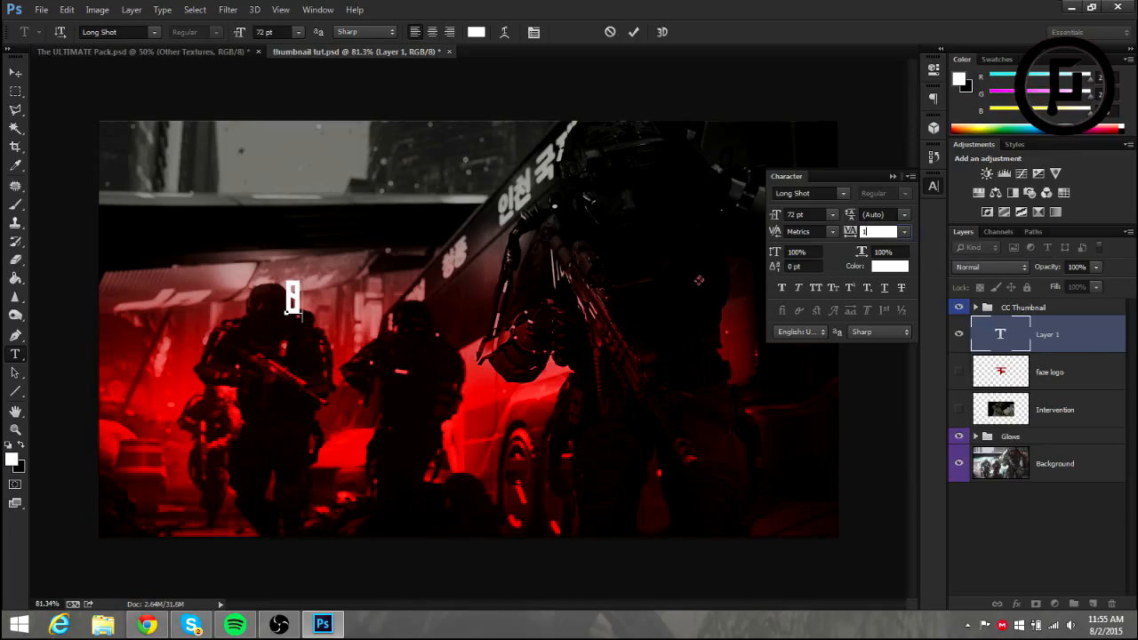
{"action": "type", "text": "0"}
{"action": "key", "text": "Return"}
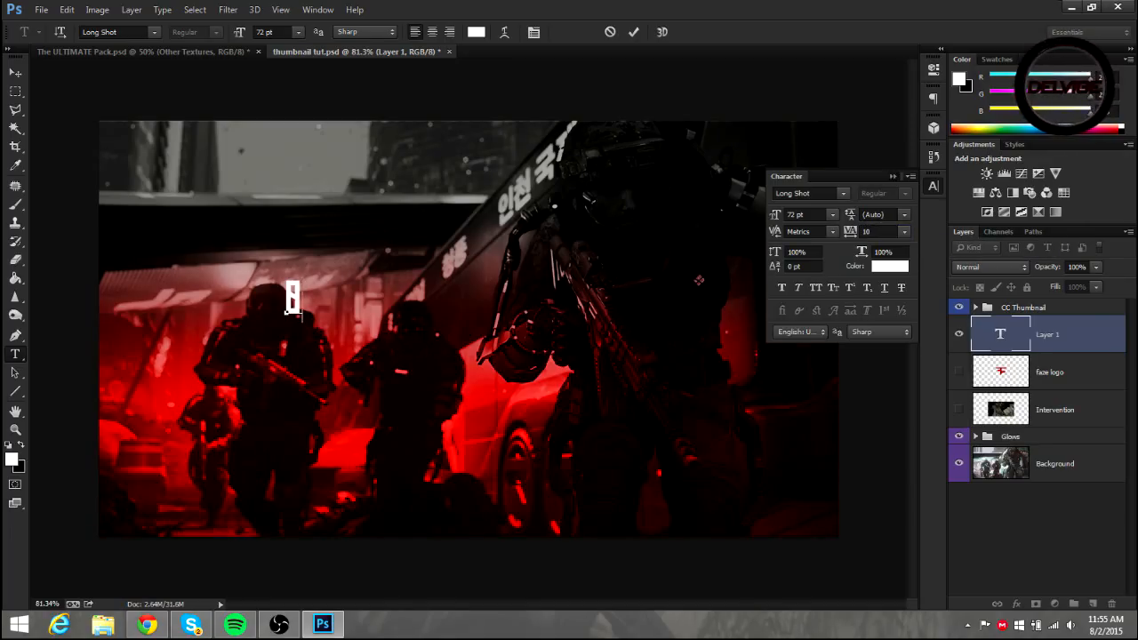
{"action": "left_click", "coordinate": [894, 177]}
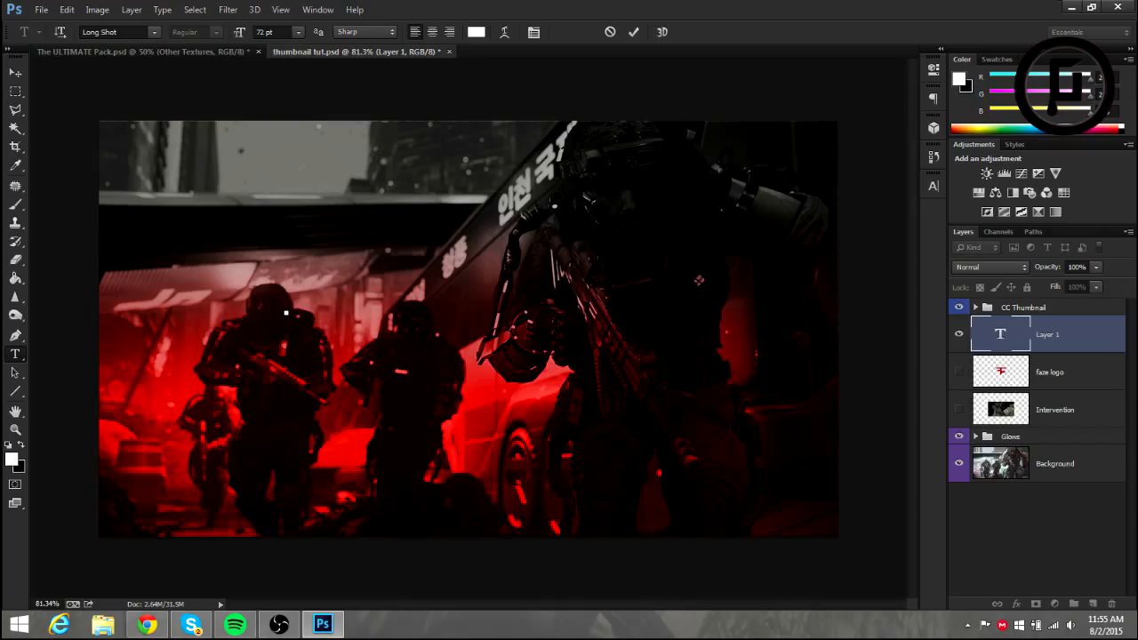
Enter the title text "CLIP OF THE" and commit it
{"action": "type", "text": "Li"}
{"action": "key", "text": "BackSpace"}
{"action": "key", "text": "BackSpace"}
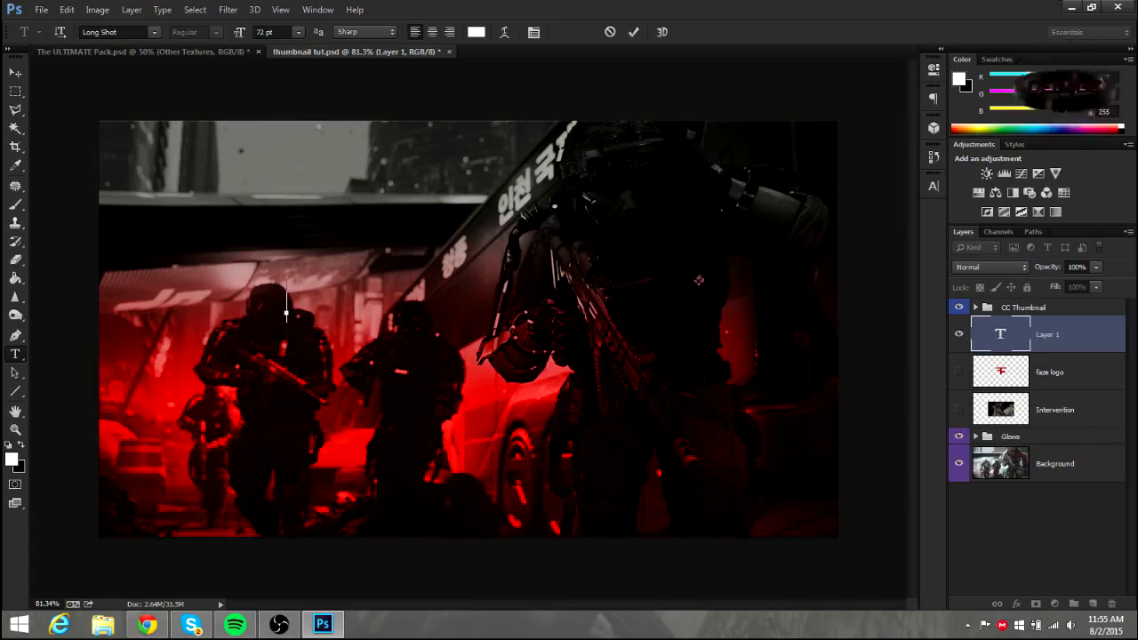
{"action": "type", "text": "CLIPS"}
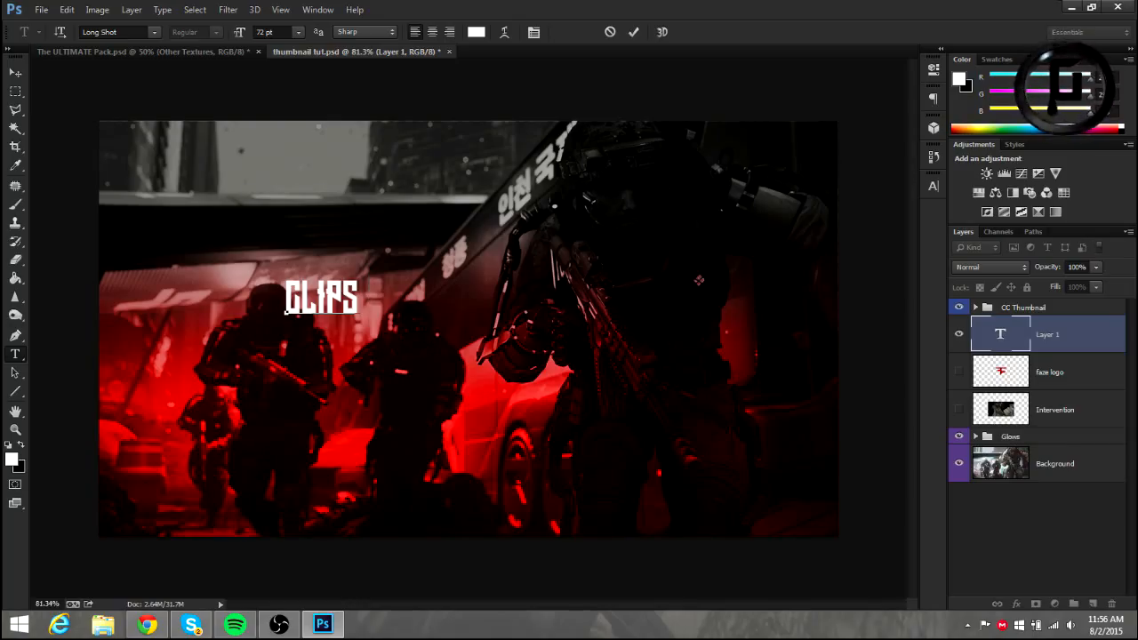
{"action": "key", "text": "BackSpace"}
{"action": "type", "text": "OF THE"}
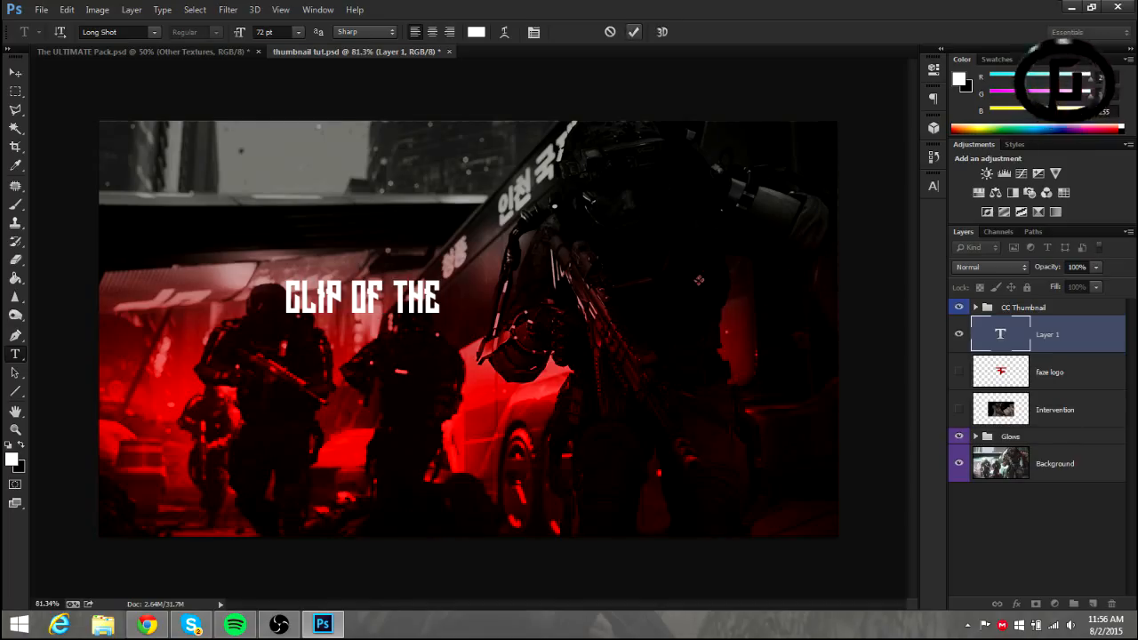
{"action": "key", "text": "ctrl+Return"}
Scale the "CLIP OF THE" title proportionally about its centre to about 270.64%
{"action": "key", "text": "ctrl+t"}
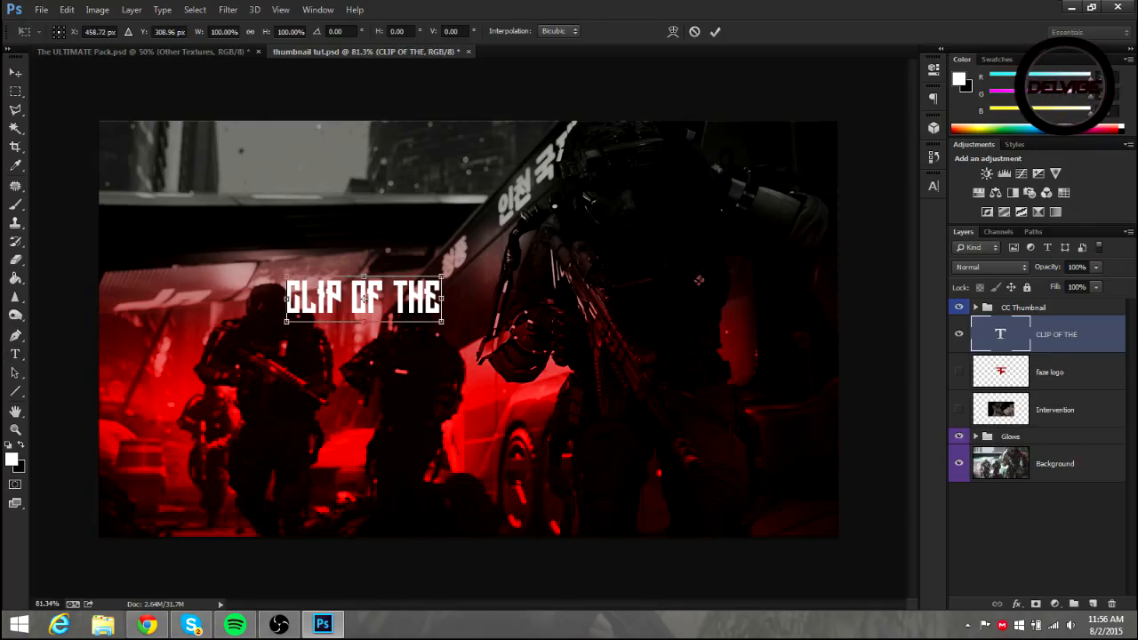
{"action": "left_click_drag", "start_coordinate": [442, 277], "coordinate": [575, 236]}
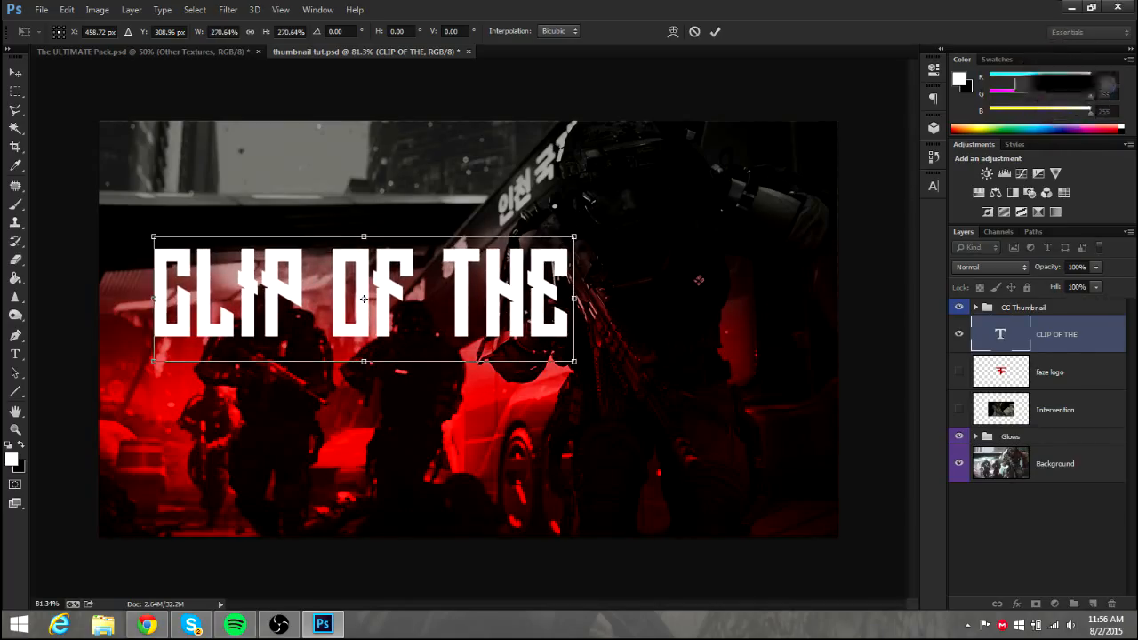
{"action": "key", "text": "Return"}
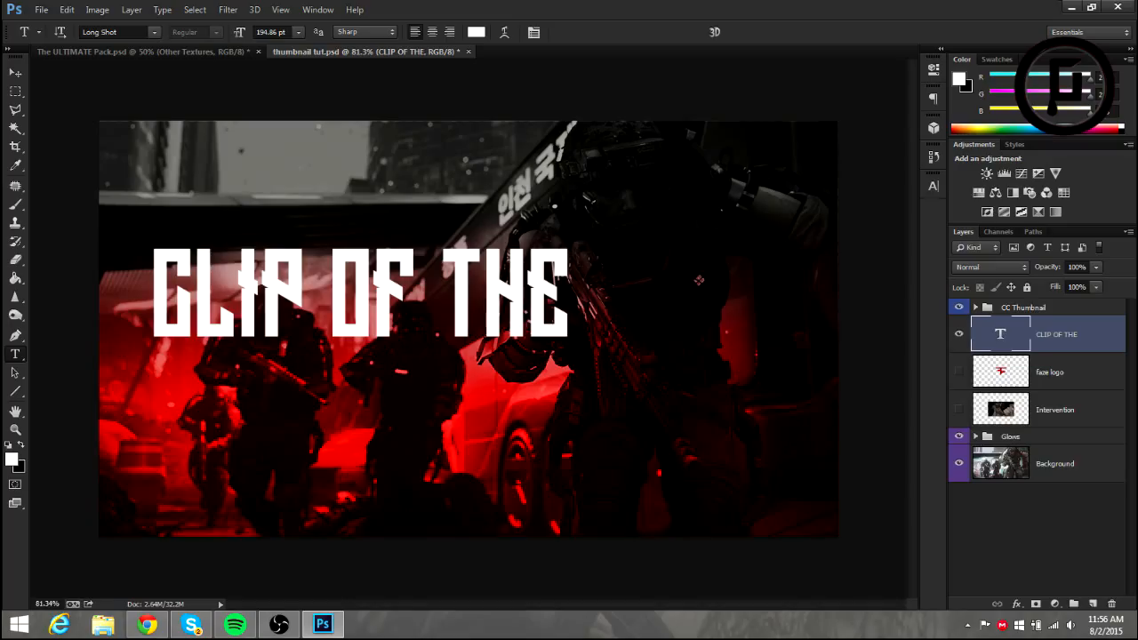
Duplicate the "CLIP OF THE" text layer and place the copy directly beneath the original line
{"action": "key", "text": "ctrl+j"}
{"action": "key", "text": "v"}
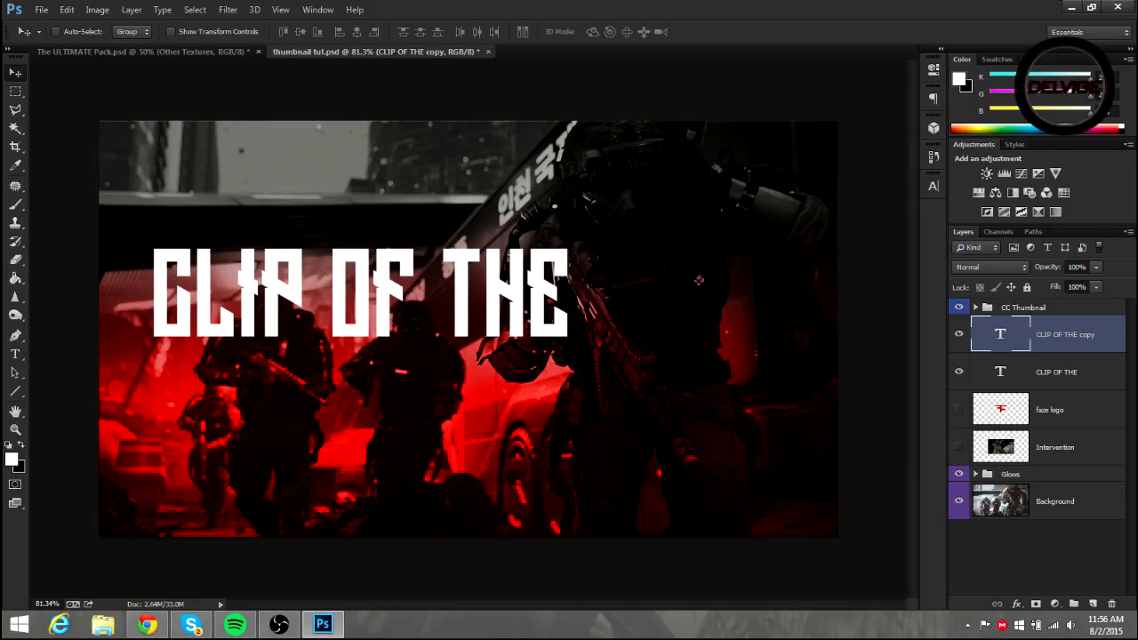
{"action": "left_click_drag", "start_coordinate": [412, 249], "coordinate": [413, 354]}
Replace the text of the lower title copy with "WEEK" and commit it
{"action": "key", "text": "t"}
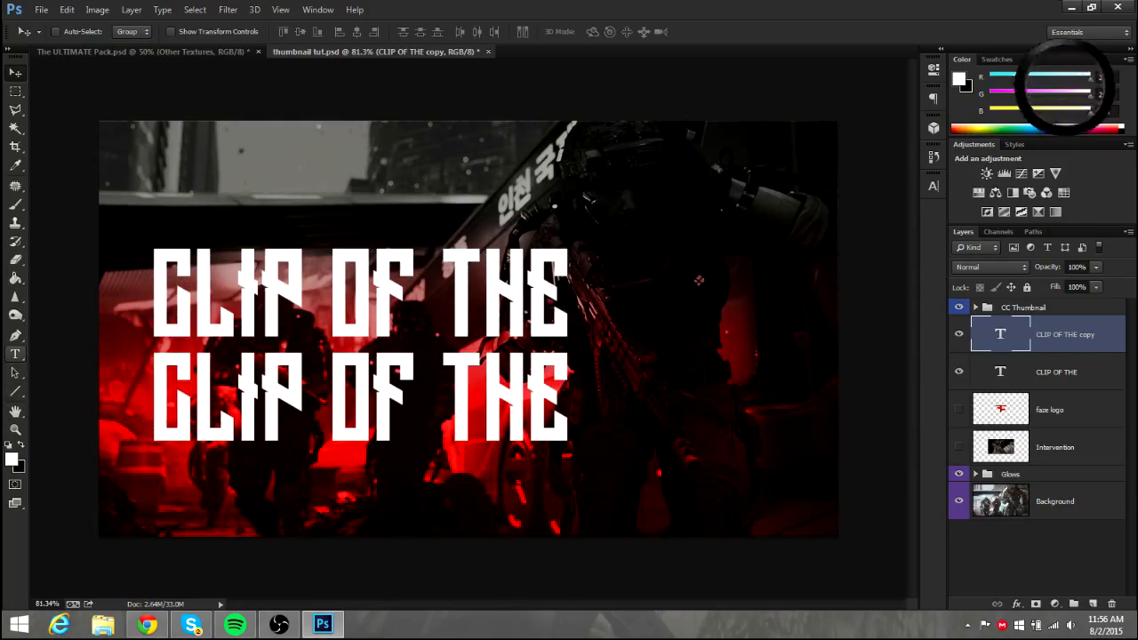
{"action": "left_click_drag", "start_coordinate": [155, 402], "coordinate": [577, 405]}
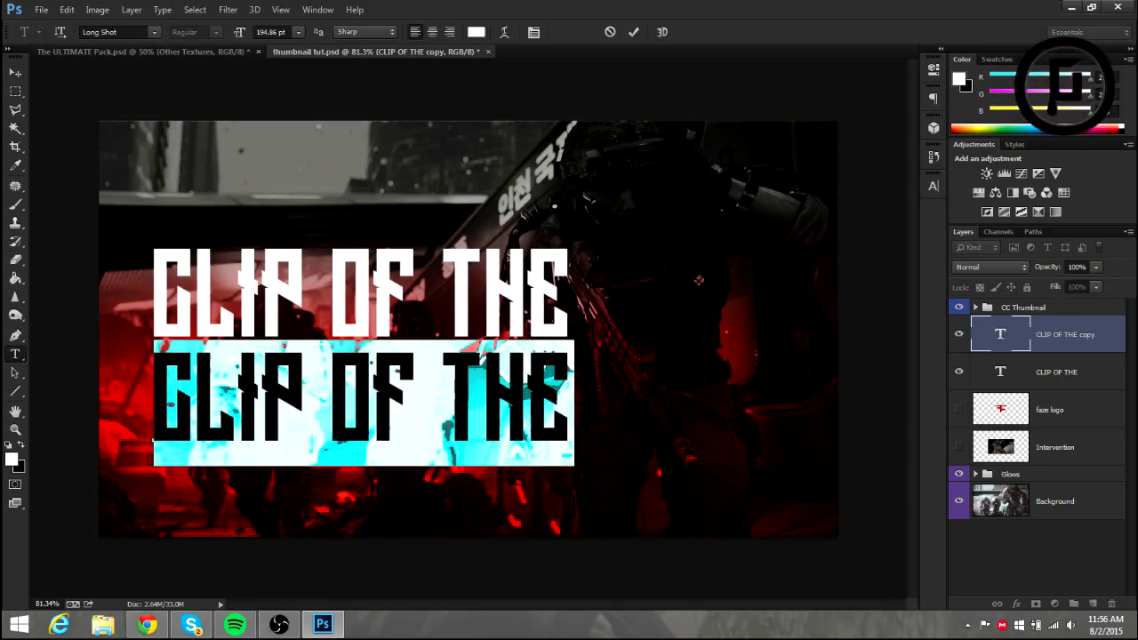
{"action": "key", "text": "BackSpace"}
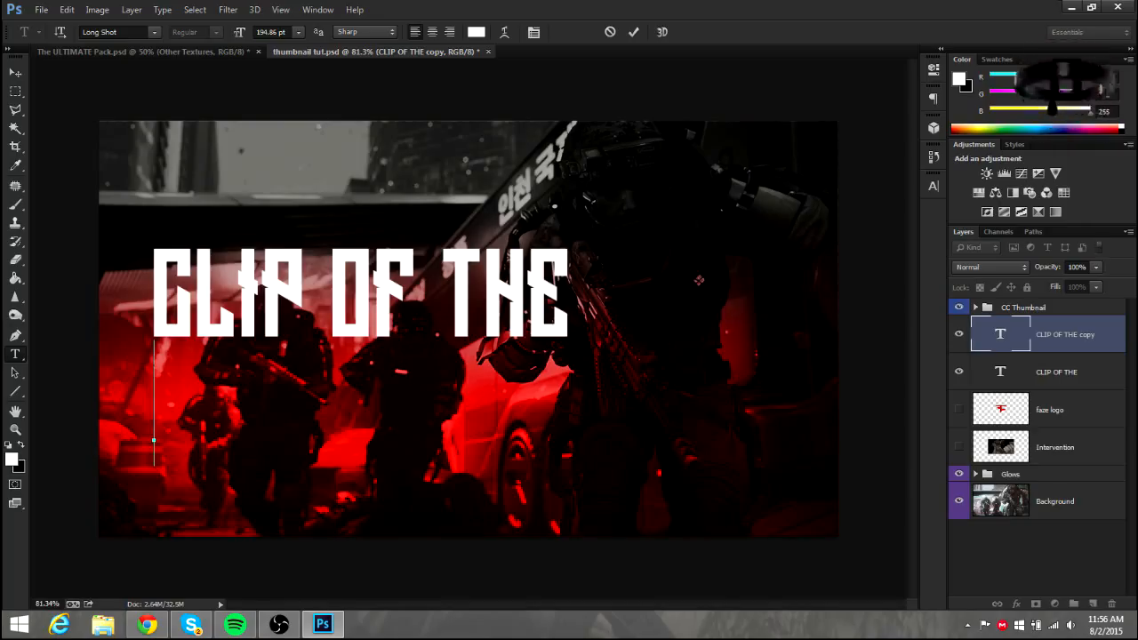
{"action": "type", "text": "WEEK"}
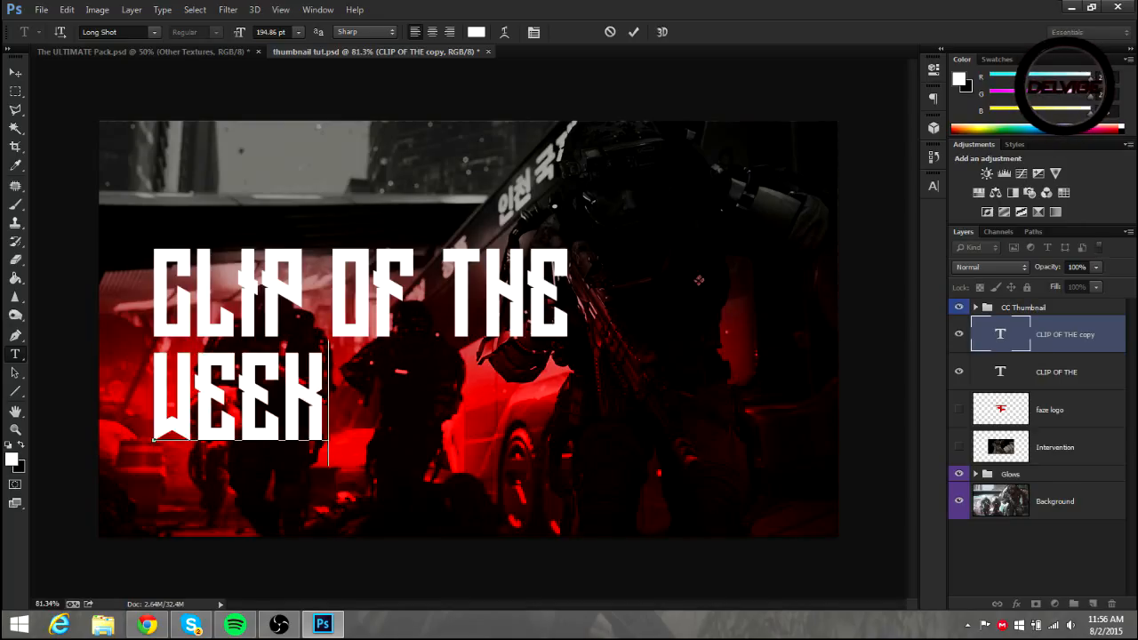
{"action": "left_click", "coordinate": [633, 31]}
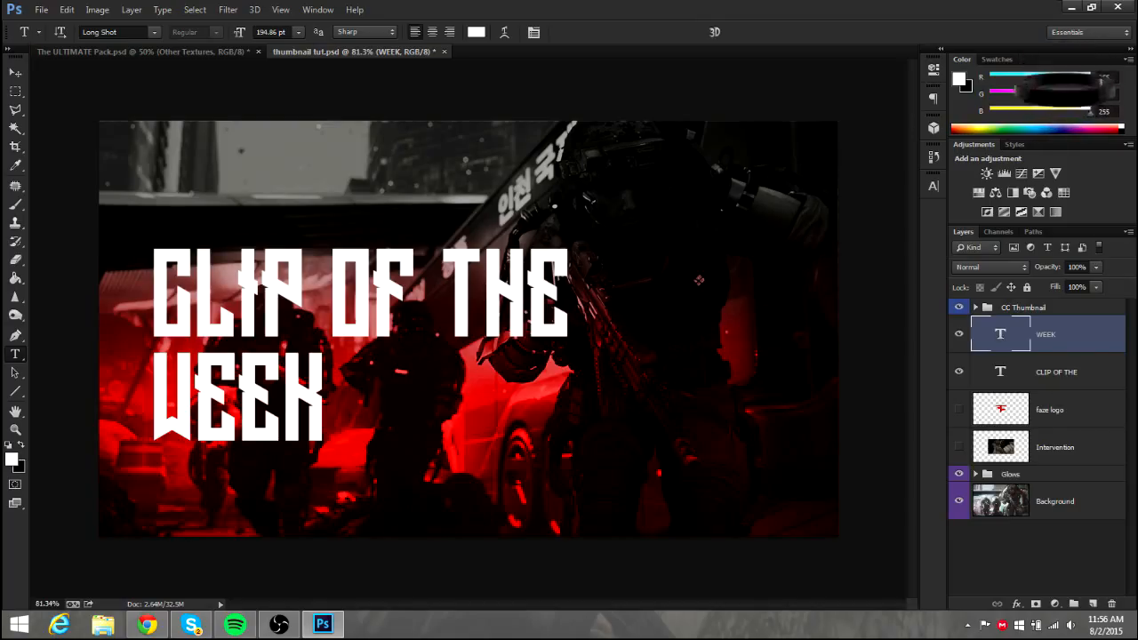
Scale the "CLIP OF THE" title proportionally about its centre to about 68.19%
{"action": "left_click", "coordinate": [1056, 371]}
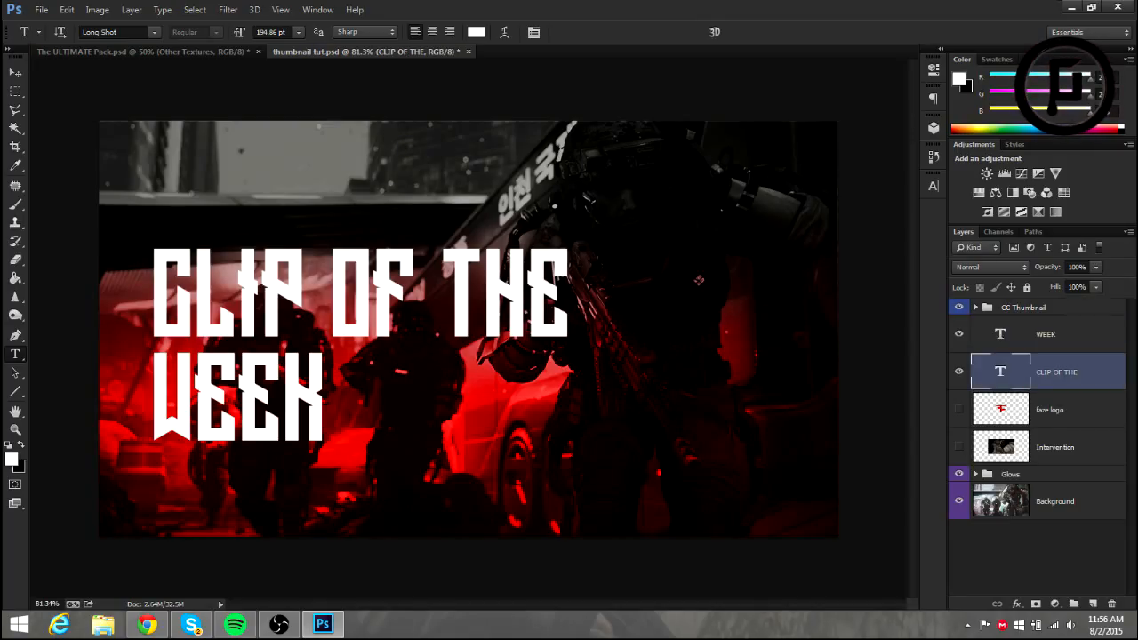
{"action": "key", "text": "ctrl+t"}
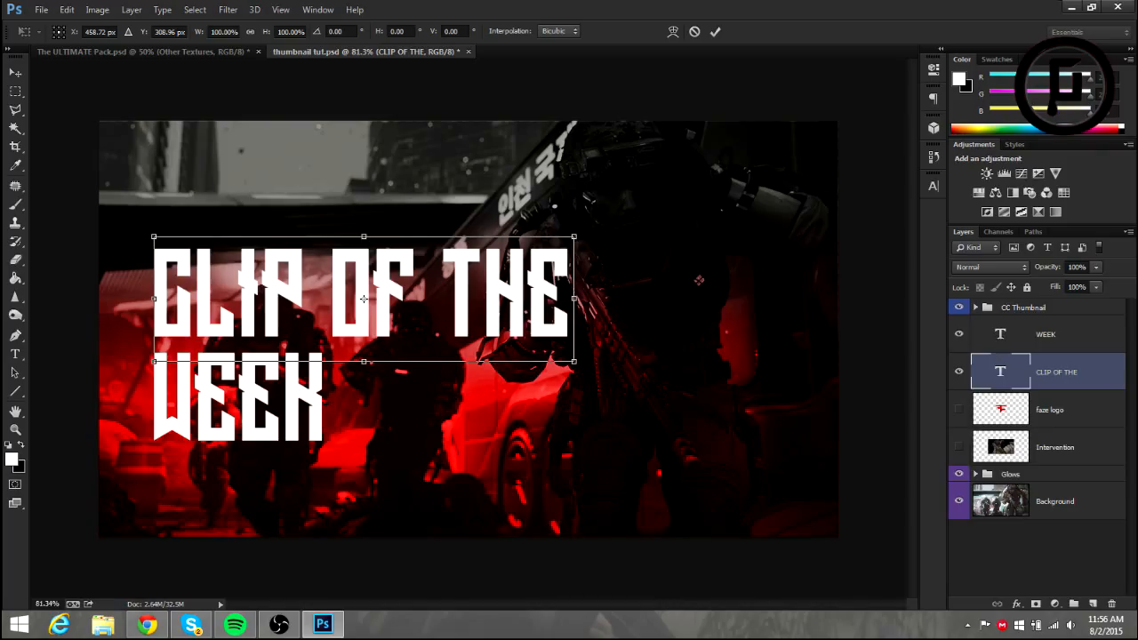
{"action": "left_click_drag", "start_coordinate": [574, 236], "coordinate": [507, 257]}
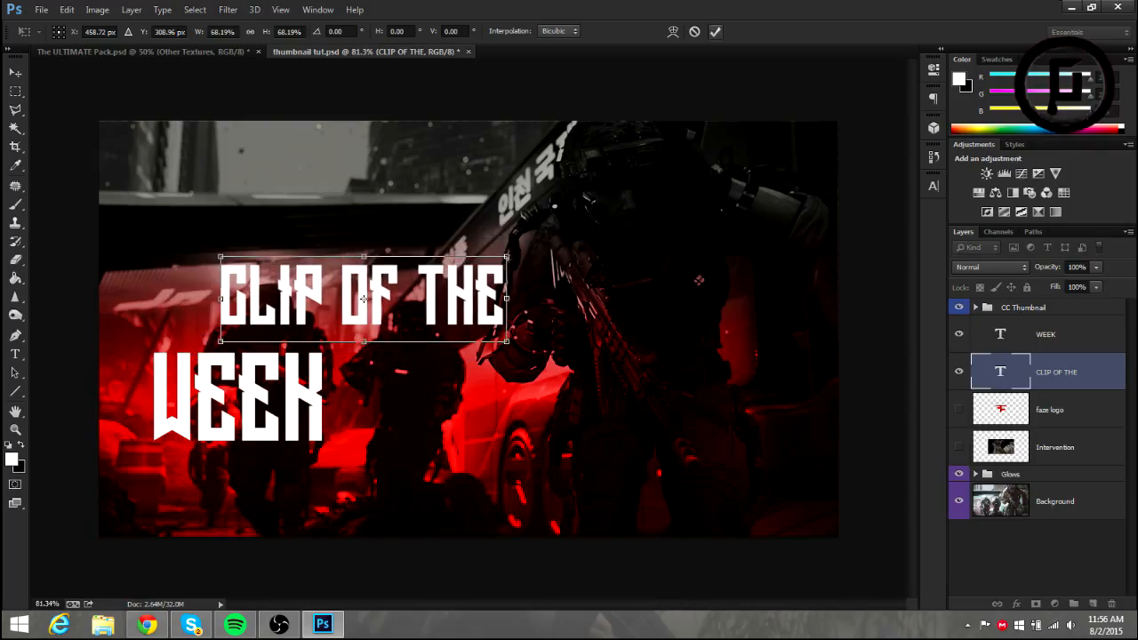
{"action": "left_click", "coordinate": [714, 32]}
Scale the "WEEK" text proportionally to about 166.21% and align it just beneath "CLIP OF THE"
{"action": "left_click", "coordinate": [241, 403], "text": "ctrl"}
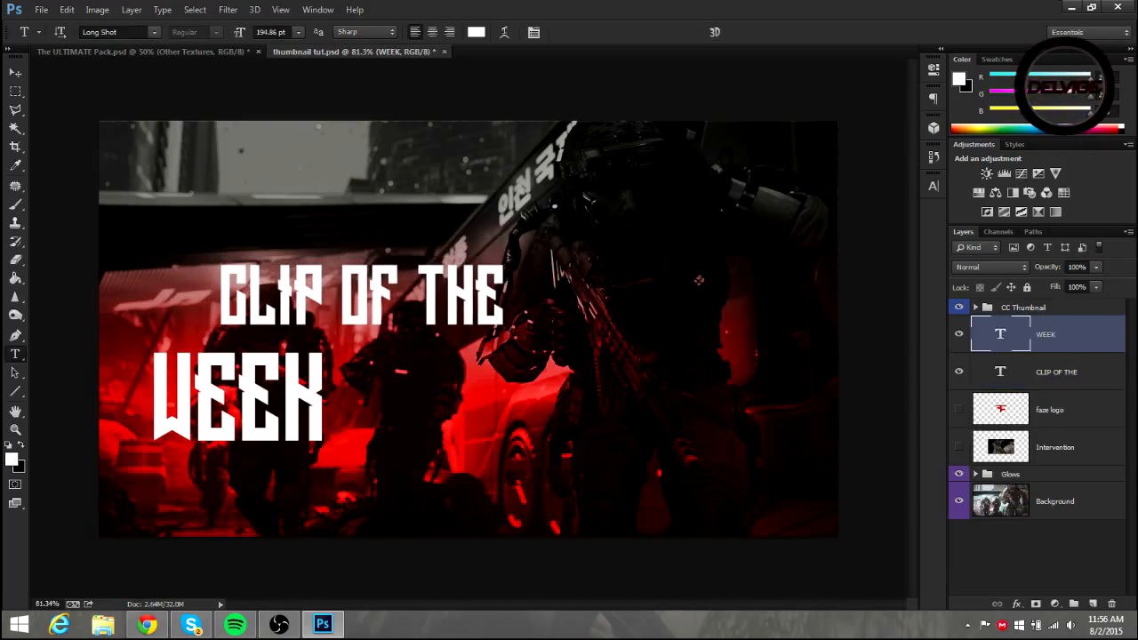
{"action": "key", "text": "ctrl+t"}
{"action": "left_click_drag", "start_coordinate": [328, 464], "coordinate": [386, 506]}
{"action": "left_click_drag", "start_coordinate": [241, 403], "coordinate": [356, 403]}
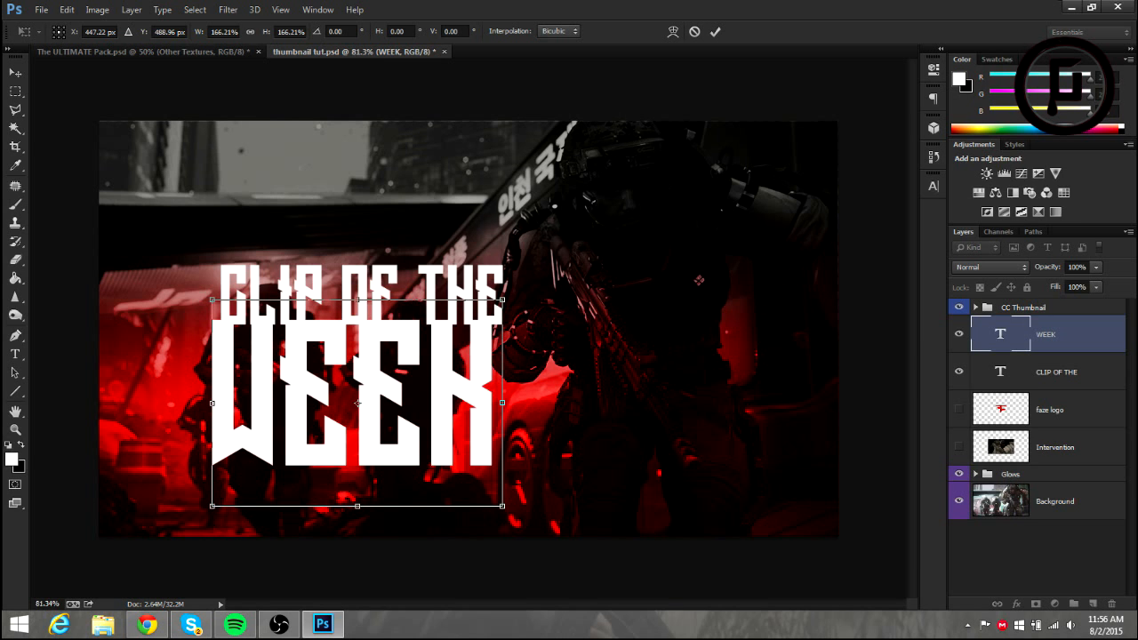
{"action": "scroll", "coordinate": [447, 393], "scroll_direction": "up", "scroll_amount": 2}
{"action": "mouse_move", "coordinate": [318, 408]}
{"action": "left_mouse_down"}
{"action": "mouse_move", "coordinate": [318, 426]}
{"action": "mouse_move", "coordinate": [330, 427]}
{"action": "left_mouse_up"}
{"action": "key", "text": "Return"}
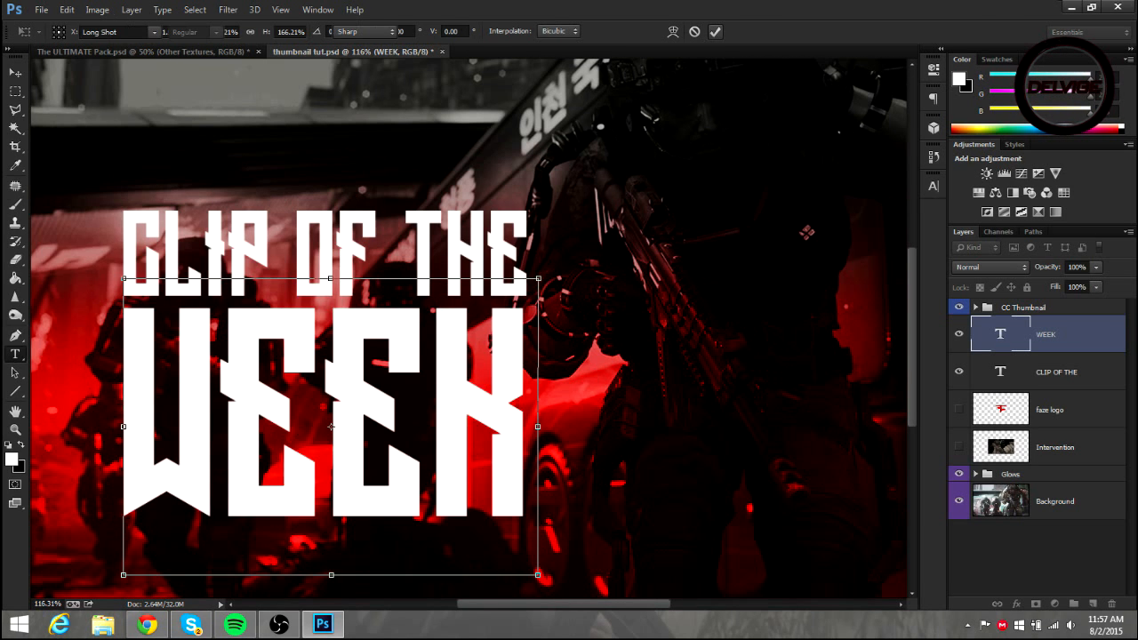
Stretch the "WEEK" text to about 100.75% width so its right edge lines up with "CLIP OF THE"
{"action": "scroll", "coordinate": [562, 354], "scroll_direction": "up", "scroll_amount": 2}
{"action": "scroll", "coordinate": [521, 359], "scroll_direction": "up", "scroll_amount": 2}
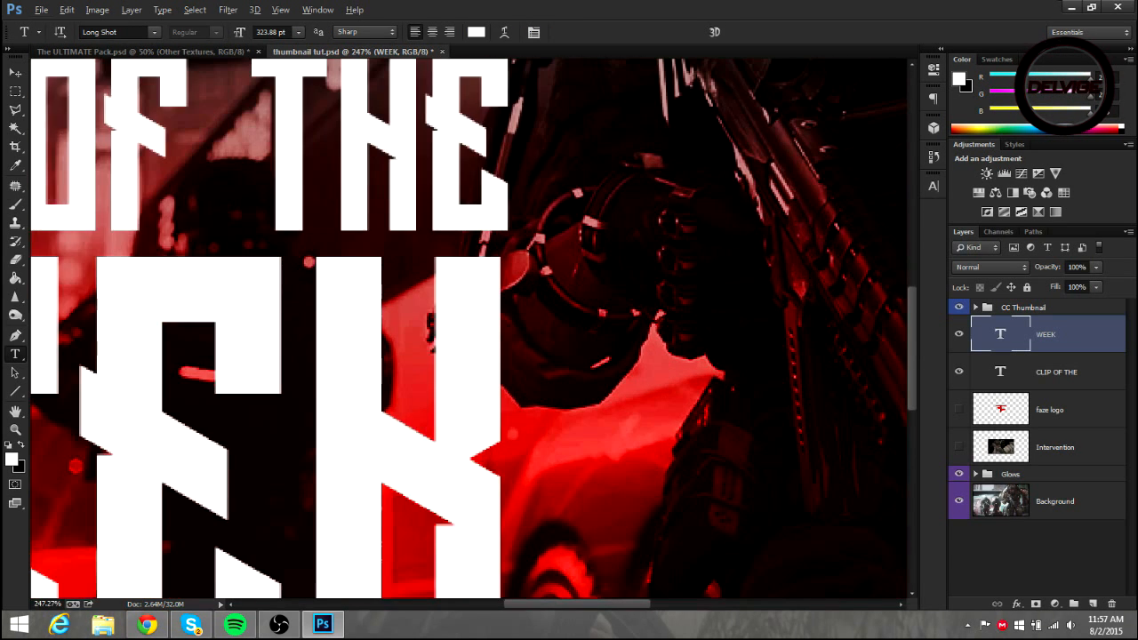
{"action": "key", "text": "ctrl+t"}
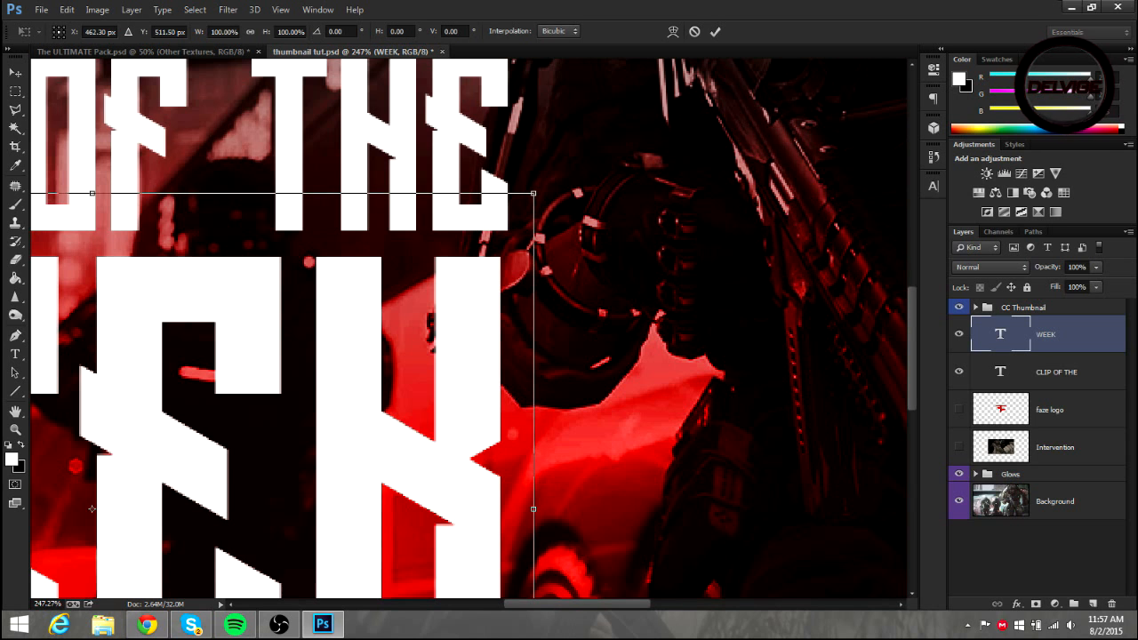
{"action": "scroll", "coordinate": [505, 393], "scroll_direction": "down", "scroll_amount": 4}
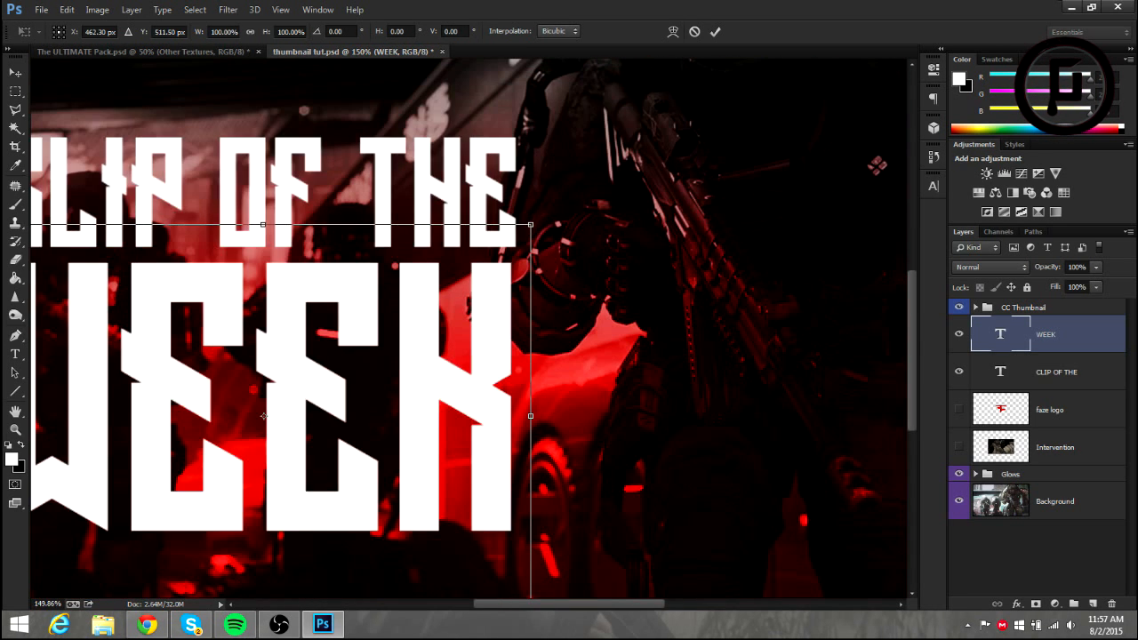
{"action": "scroll", "coordinate": [532, 436], "scroll_direction": "up", "scroll_amount": 5}
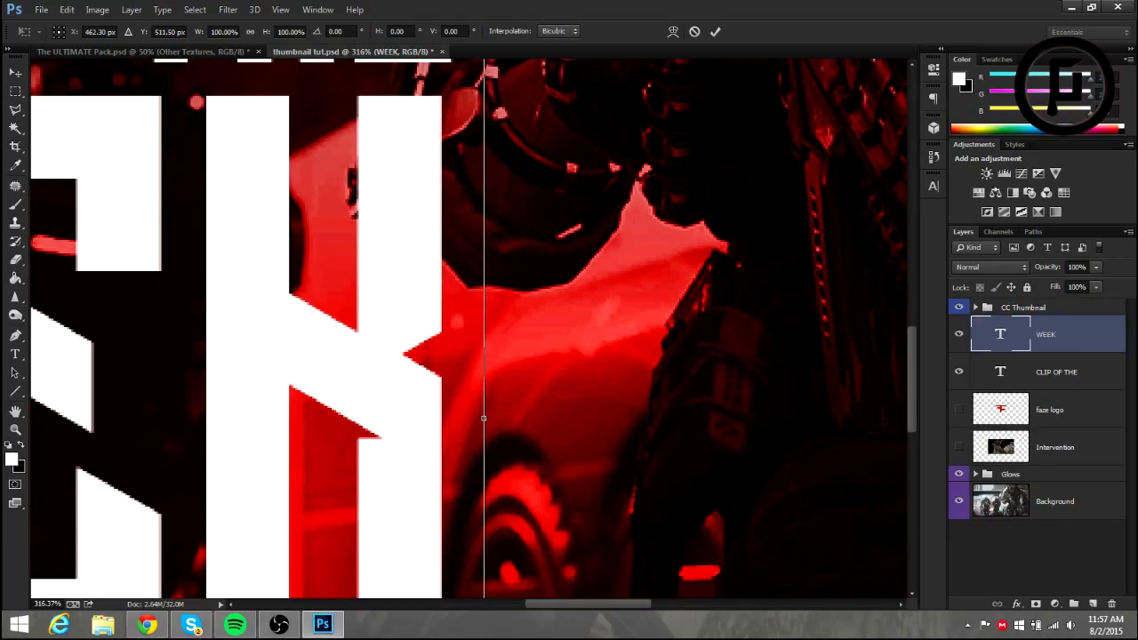
{"action": "left_click_drag", "start_coordinate": [483, 417], "coordinate": [491, 417]}
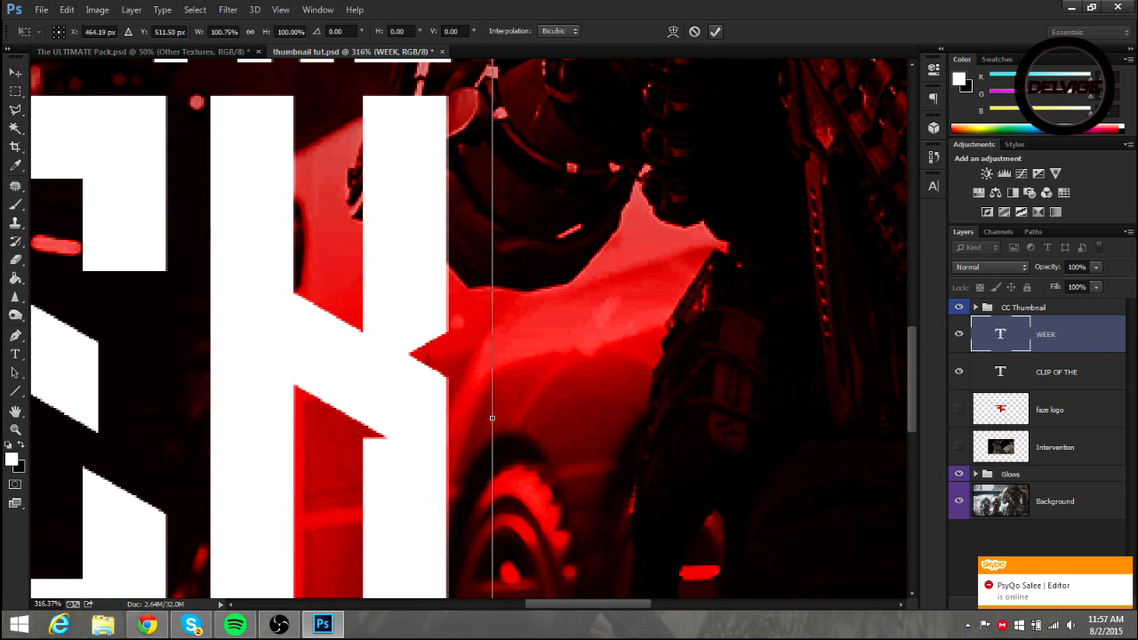
{"action": "key", "text": "Return"}
{"action": "scroll", "coordinate": [491, 417], "scroll_direction": "down", "scroll_amount": 5}
{"action": "scroll", "coordinate": [707, 278], "scroll_direction": "down", "scroll_amount": 2}
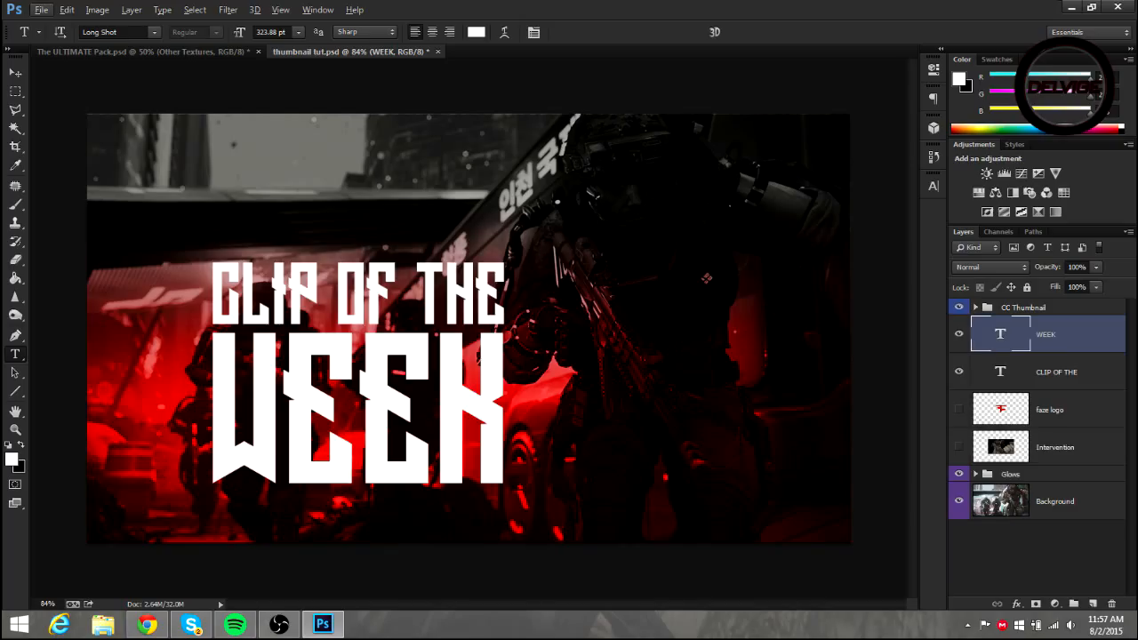
Add a Gradient Overlay to the "WEEK" layer using the "text grey" gradient preset
{"action": "double_click", "coordinate": [1085, 336]}
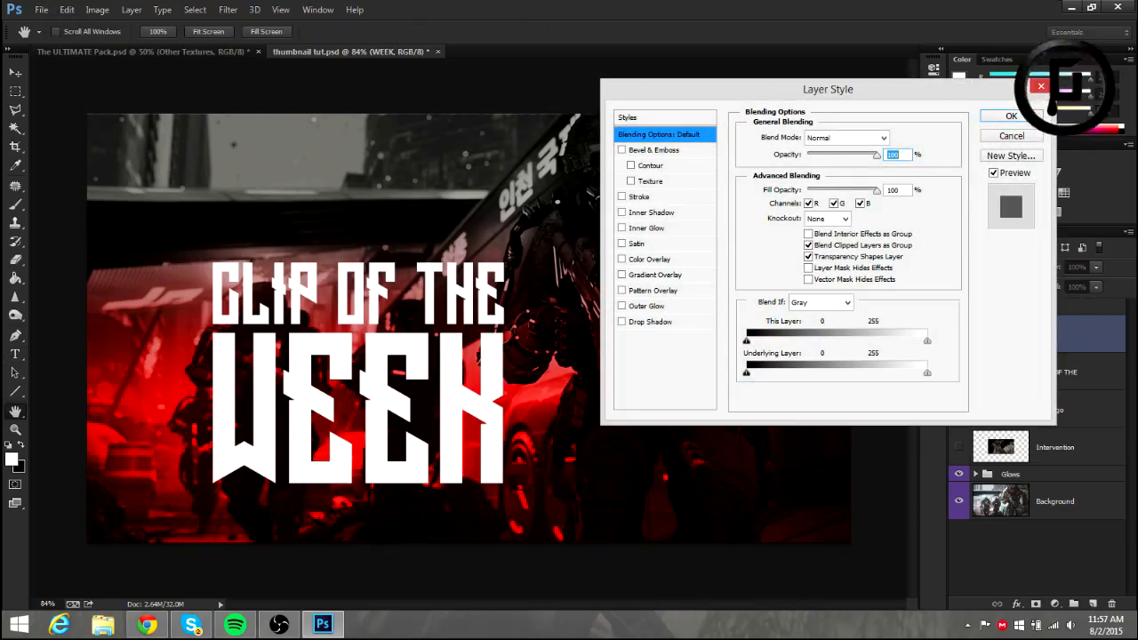
{"action": "left_click", "coordinate": [654, 275]}
{"action": "left_click", "coordinate": [813, 170]}
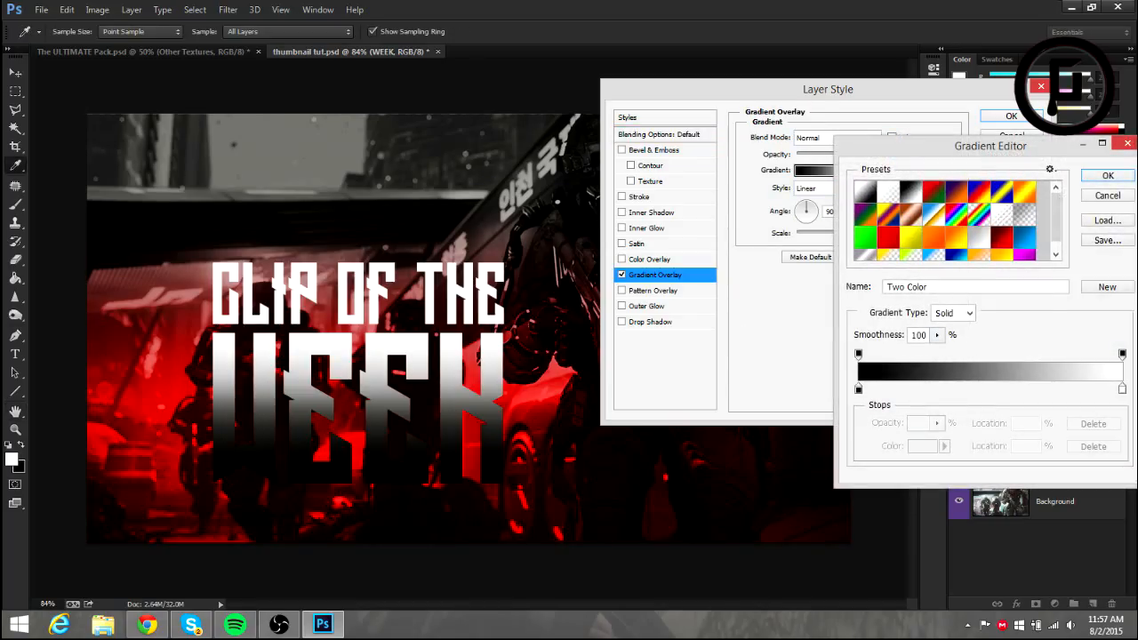
{"action": "left_click", "coordinate": [979, 238]}
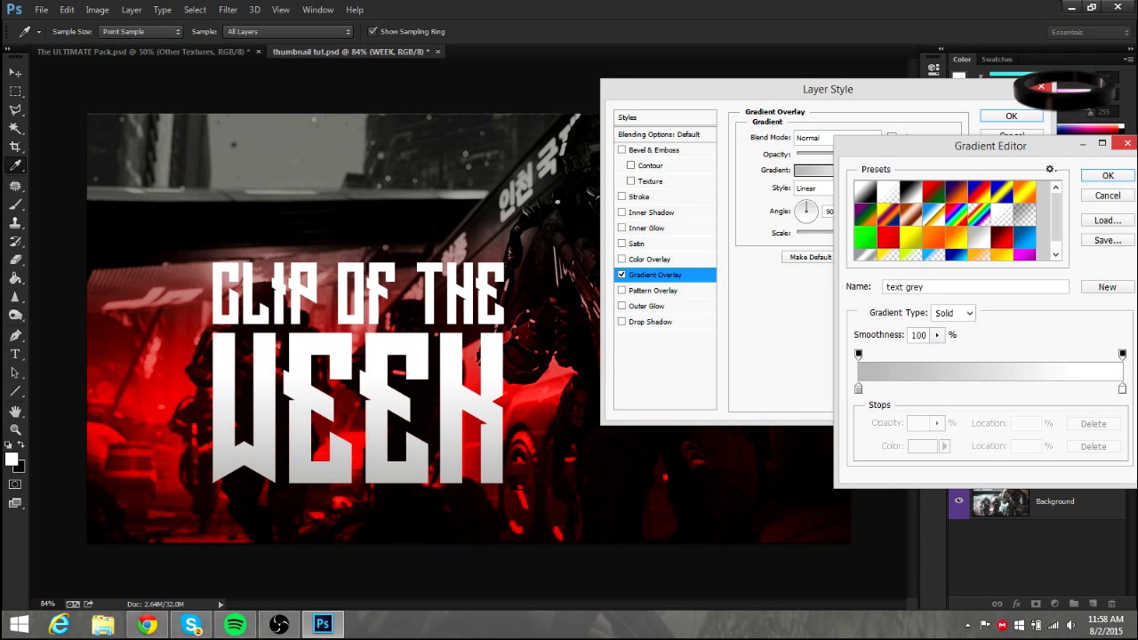
{"action": "left_click", "coordinate": [1108, 175]}
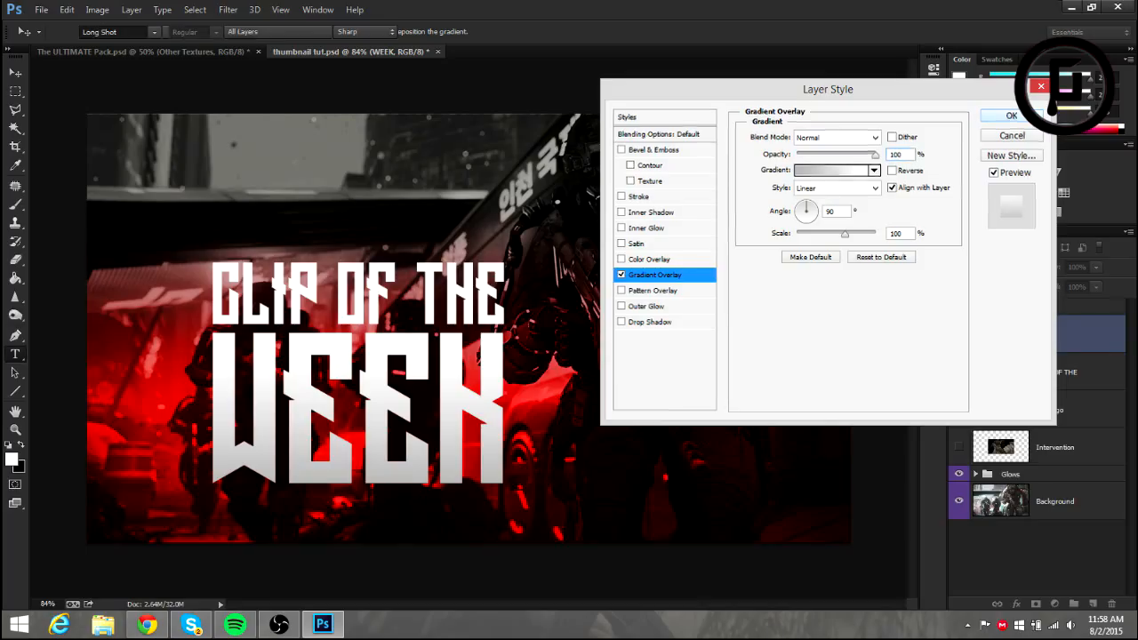
{"action": "key", "text": "Return"}
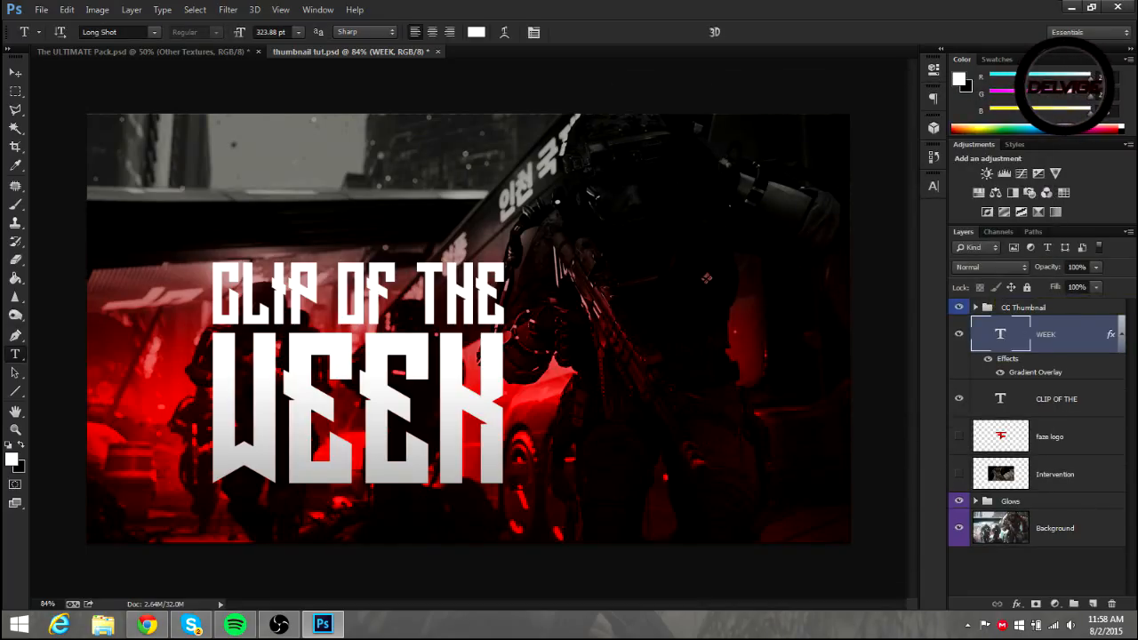
Add a reversed Gradient Overlay to the "CLIP OF THE" layer using the red "Delvige" gradient preset
{"action": "left_click", "coordinate": [1058, 399]}
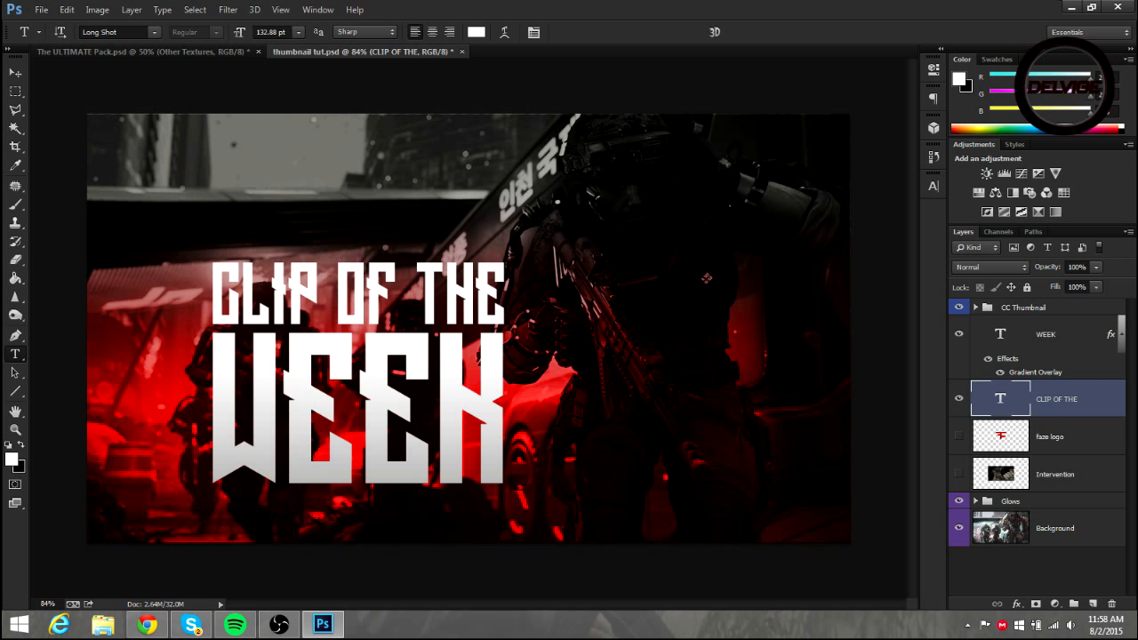
{"action": "double_click", "coordinate": [1093, 399]}
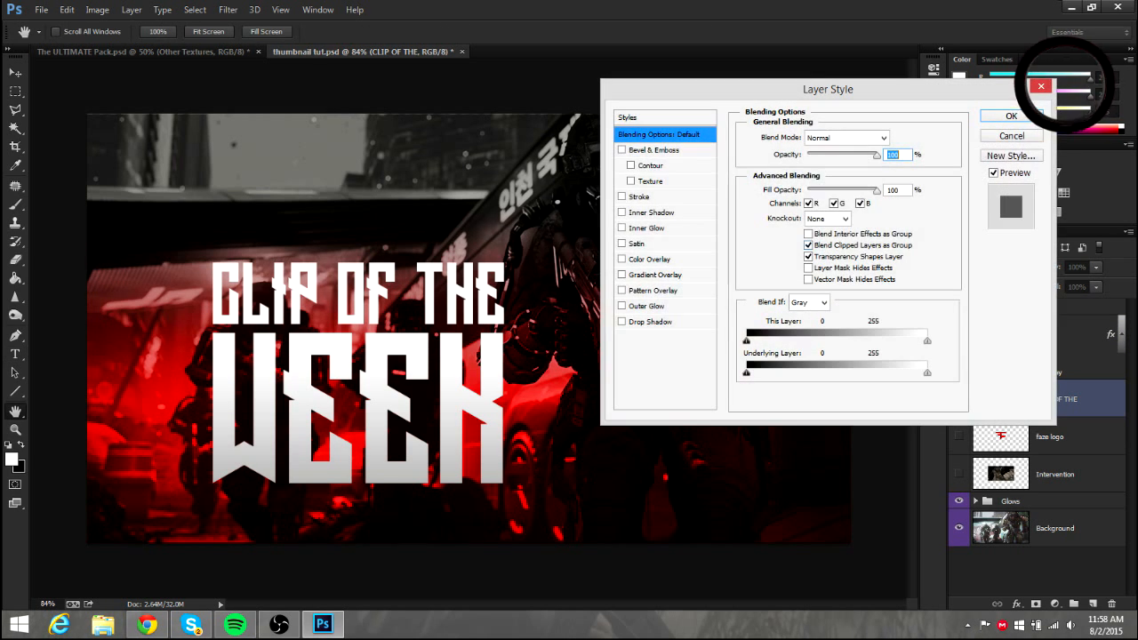
{"action": "left_click", "coordinate": [622, 274]}
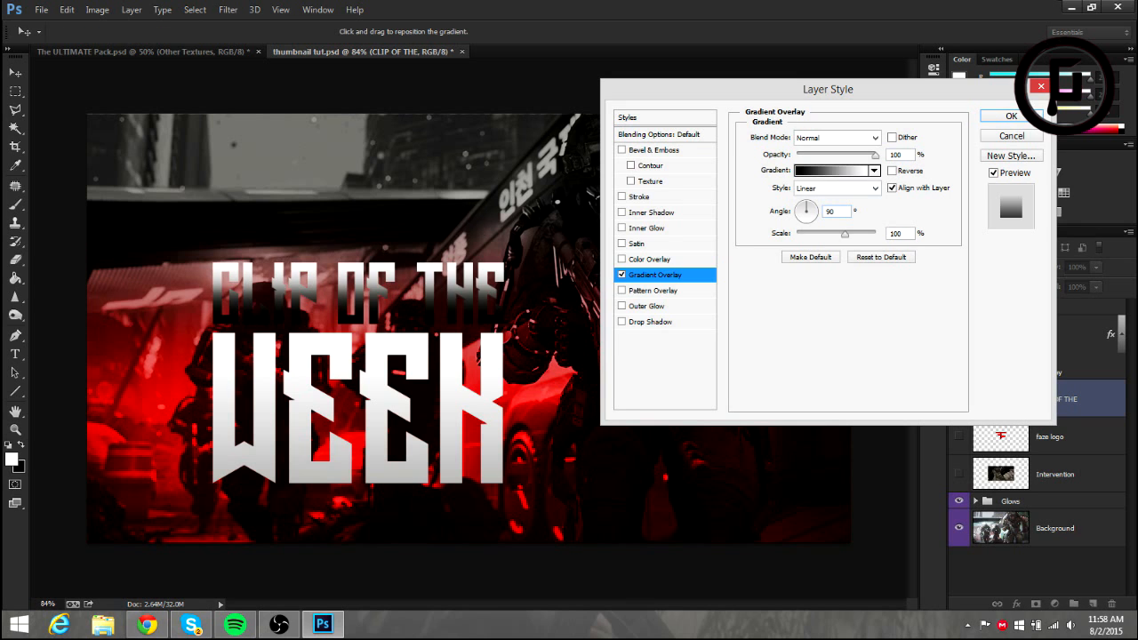
{"action": "left_click", "coordinate": [831, 170]}
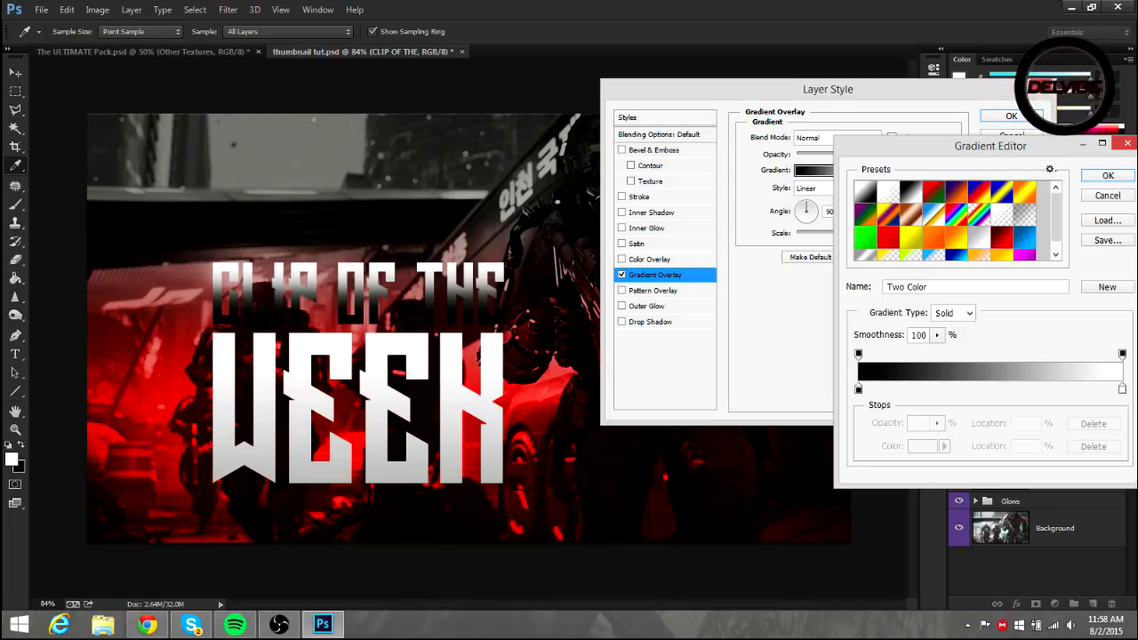
{"action": "left_click", "coordinate": [1002, 238]}
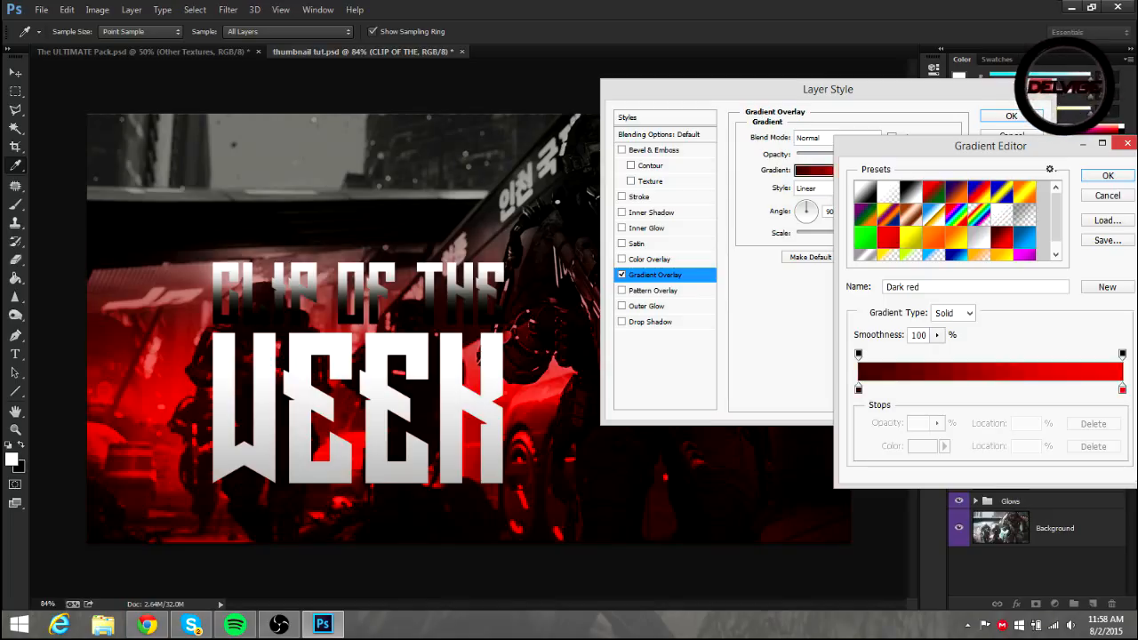
{"action": "left_click", "coordinate": [888, 237]}
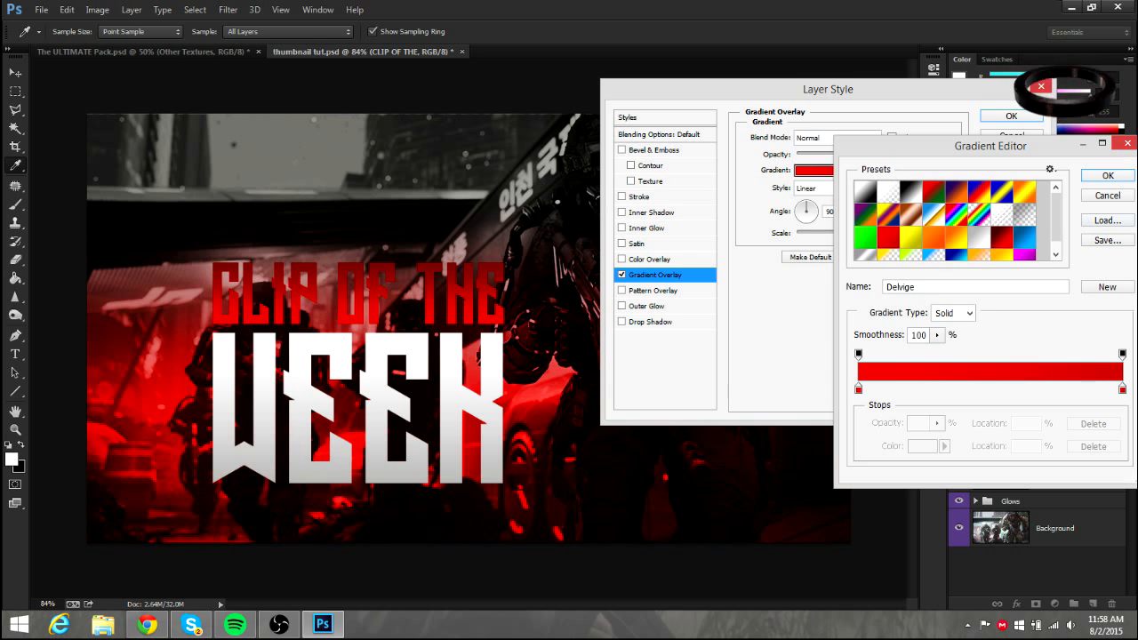
{"action": "left_click", "coordinate": [1108, 175]}
{"action": "left_click", "coordinate": [893, 170]}
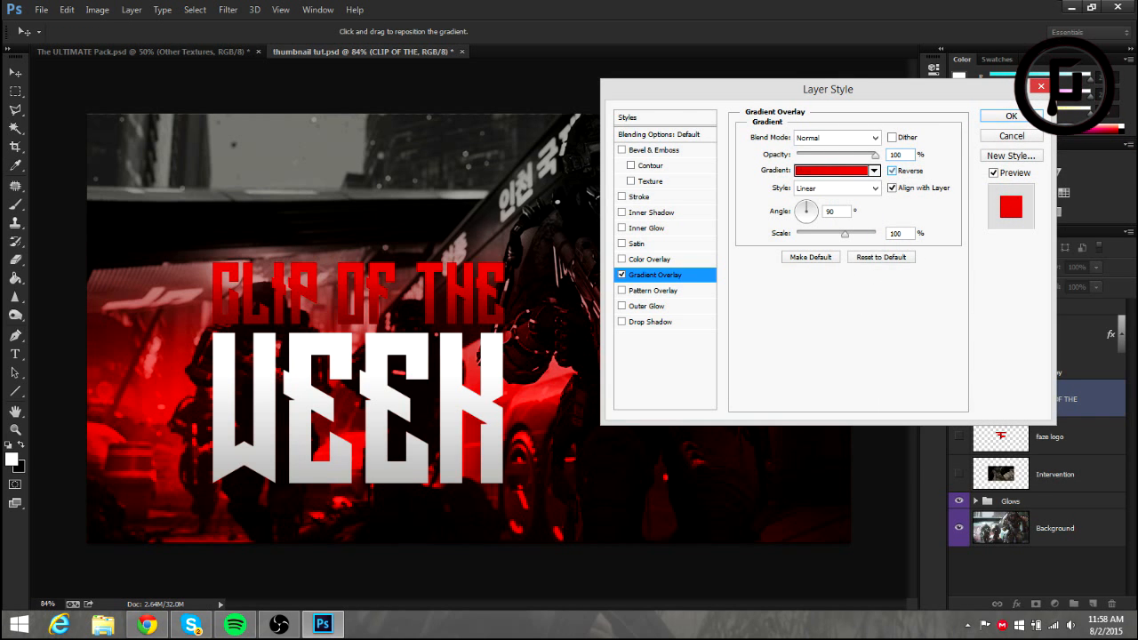
{"action": "key", "text": "Return"}
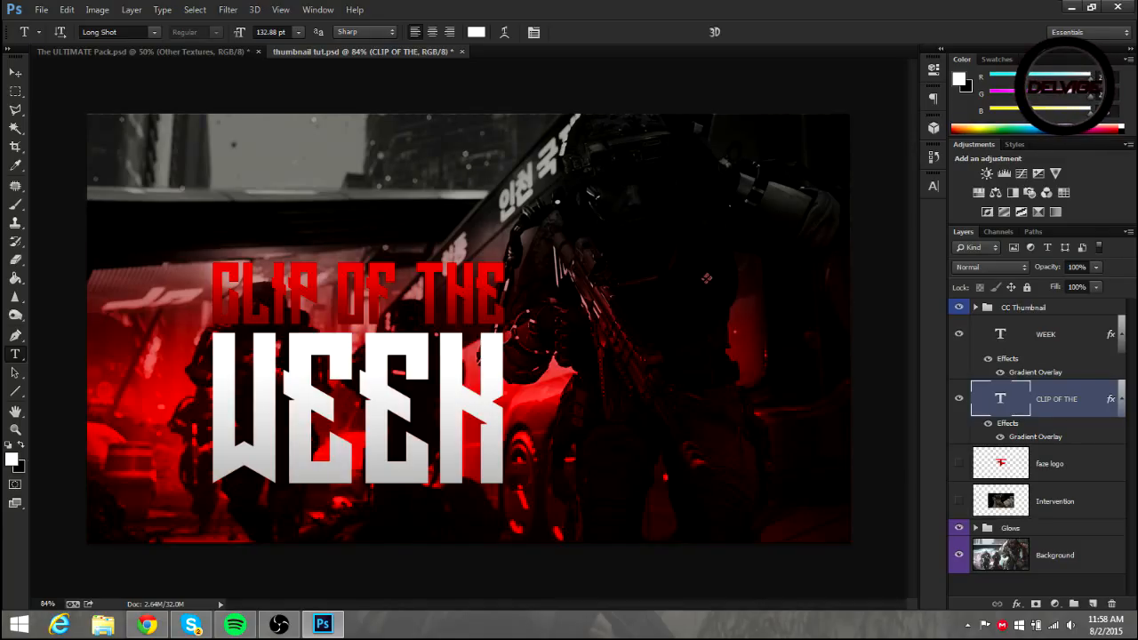
Duplicate the "WEEK" and "CLIP OF THE" text layers together and put the two copies in a new group
{"action": "key", "text": "alt+bracketright"}
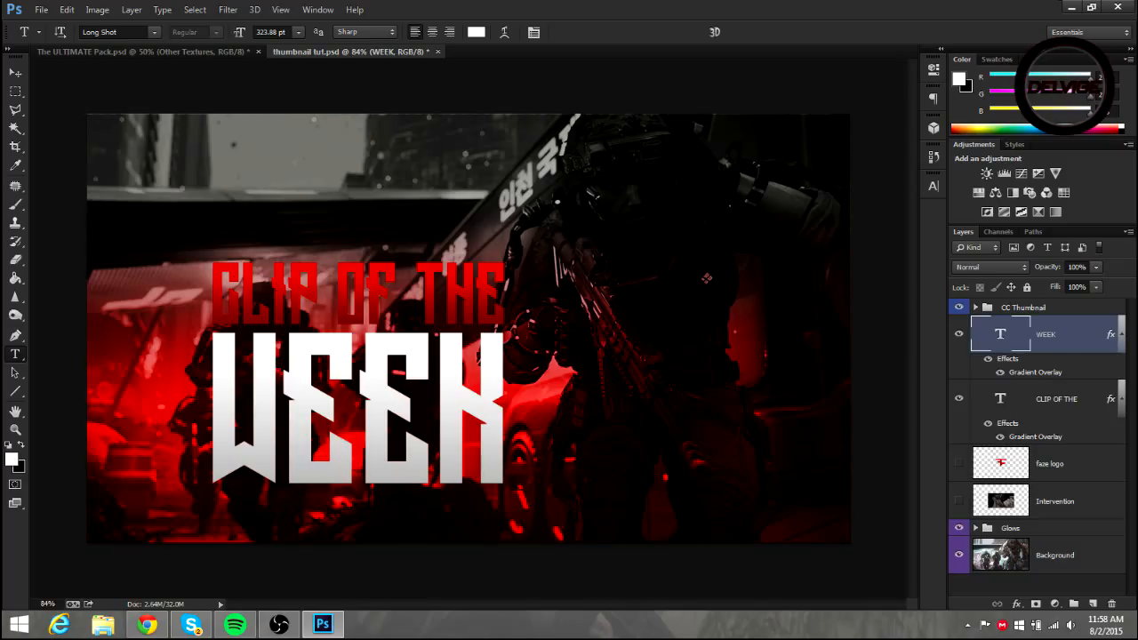
{"action": "key", "text": "shift+alt+bracketleft"}
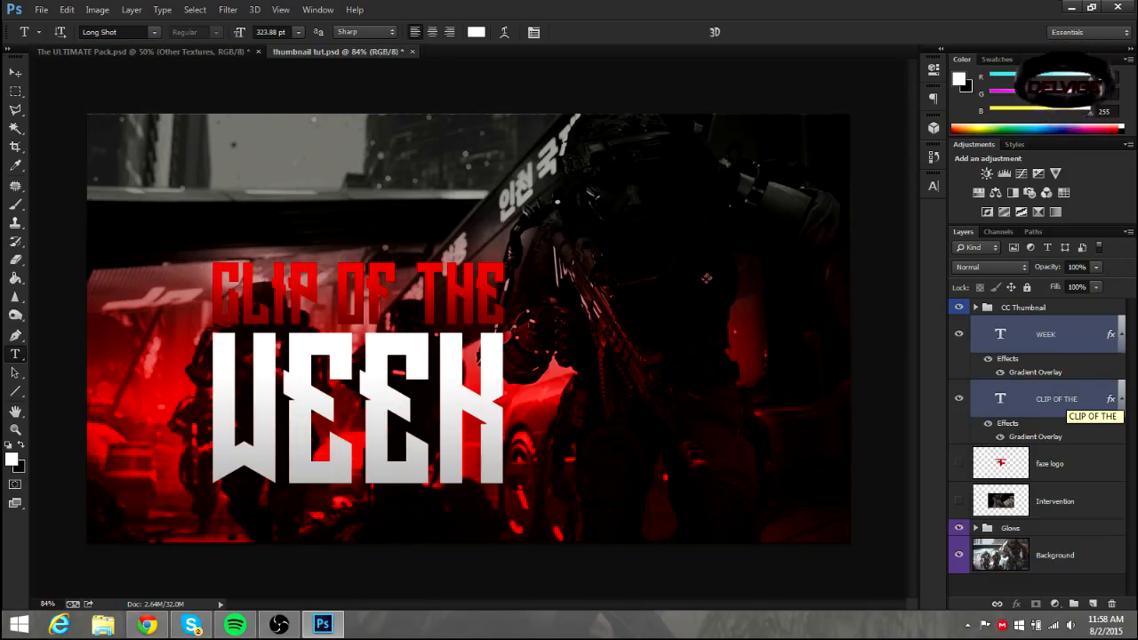
{"action": "key", "text": "ctrl+j"}
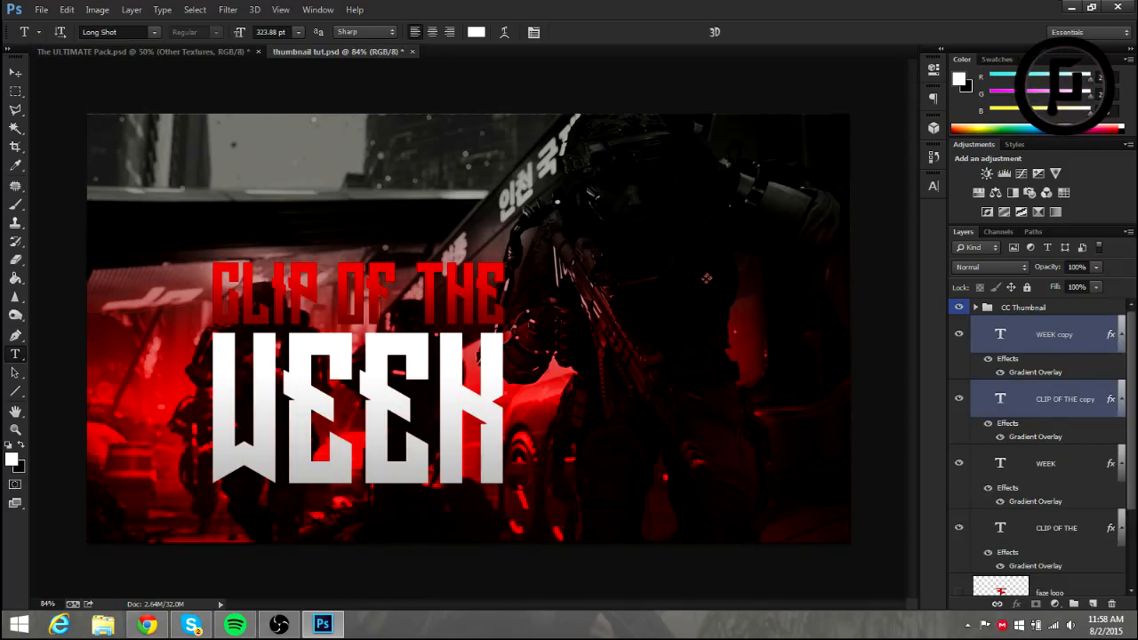
{"action": "left_click_drag", "start_coordinate": [1064, 402], "coordinate": [1074, 603]}
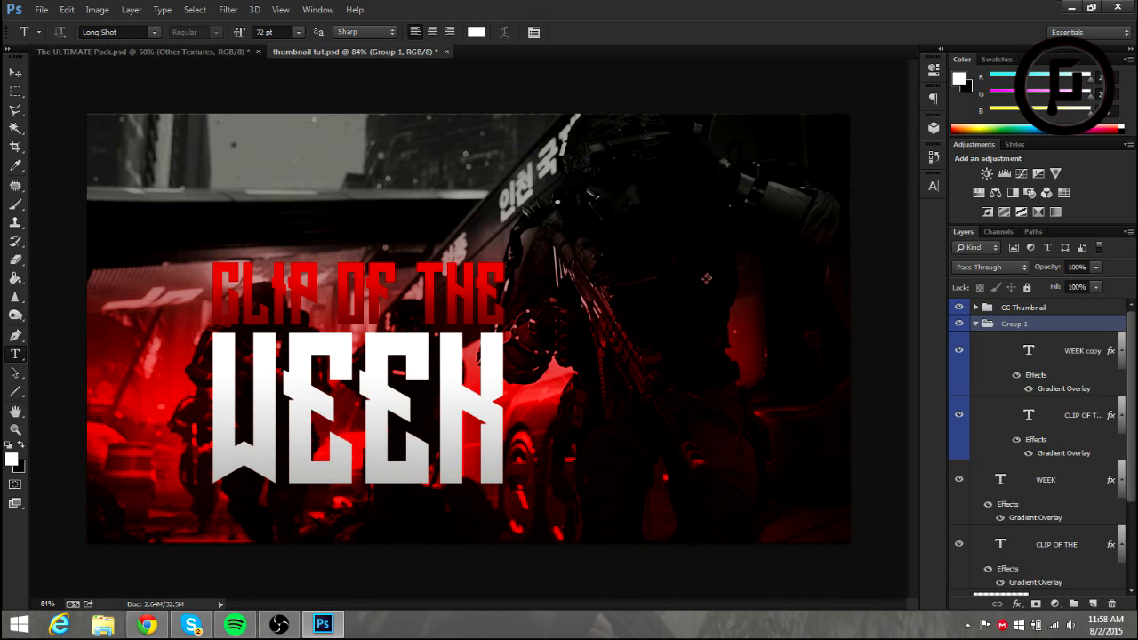
Collapse and hide the group of duplicated text layers, and move it below the original "WEEK" and "CLIP OF THE" layers
{"action": "left_click", "coordinate": [976, 324]}
{"action": "left_click", "coordinate": [959, 323]}
{"action": "left_click_drag", "start_coordinate": [1016, 324], "coordinate": [1016, 455]}
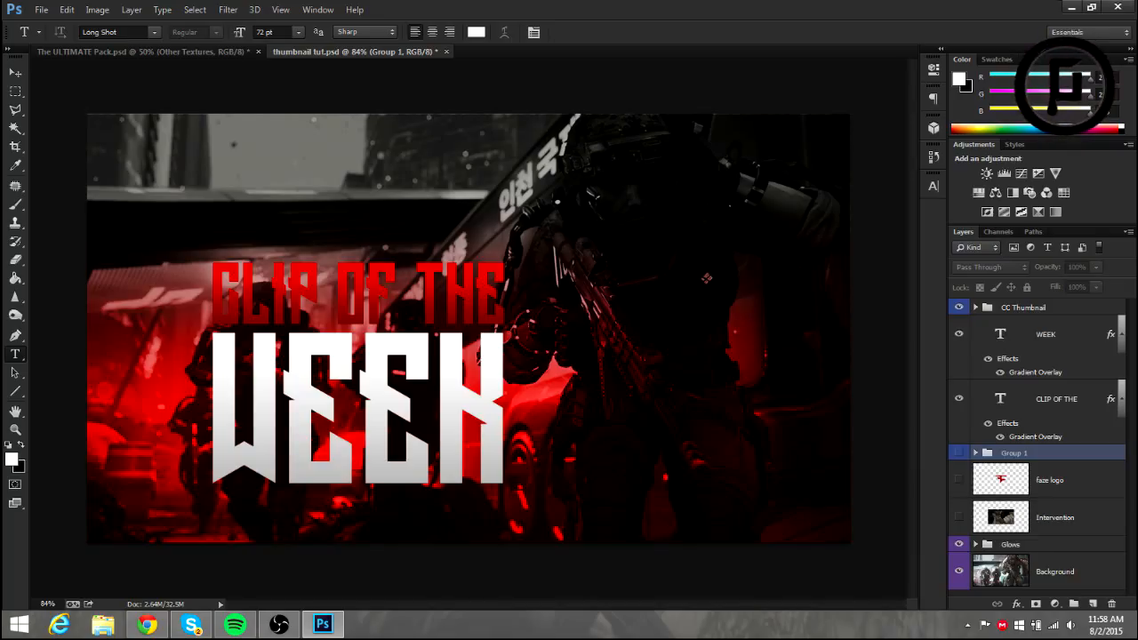
Rasterize the layer styles of the original "WEEK" and "CLIP OF THE" layers and merge the two into one layer
{"action": "left_click", "coordinate": [1047, 334]}
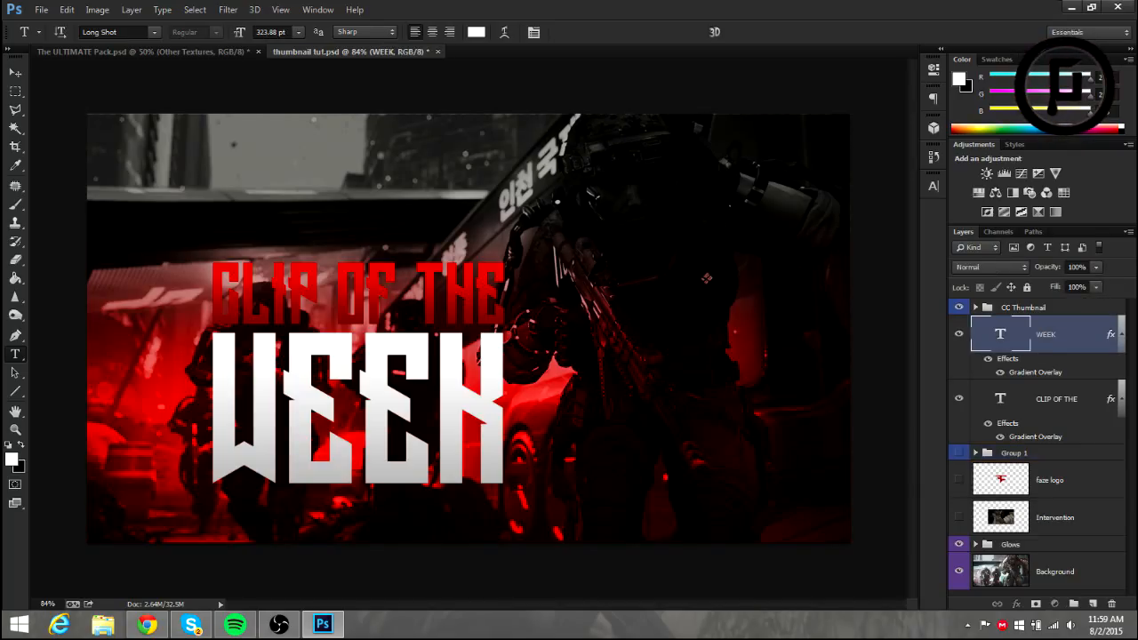
{"action": "left_click", "coordinate": [1074, 399], "text": "shift"}
{"action": "right_click", "coordinate": [1073, 399]}
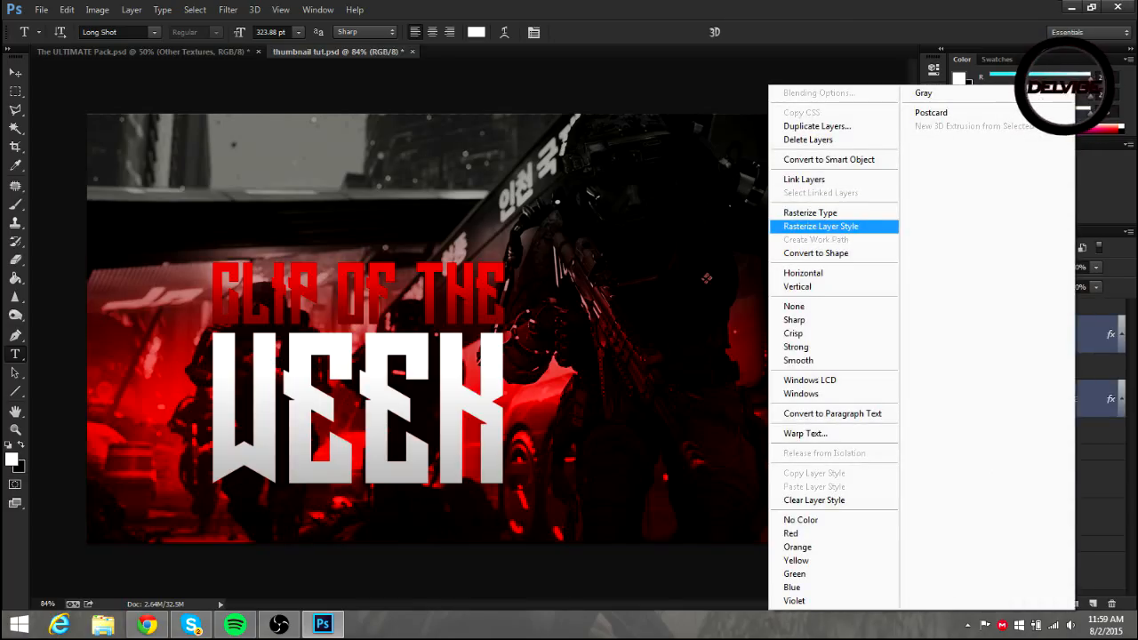
{"action": "left_click", "coordinate": [820, 226]}
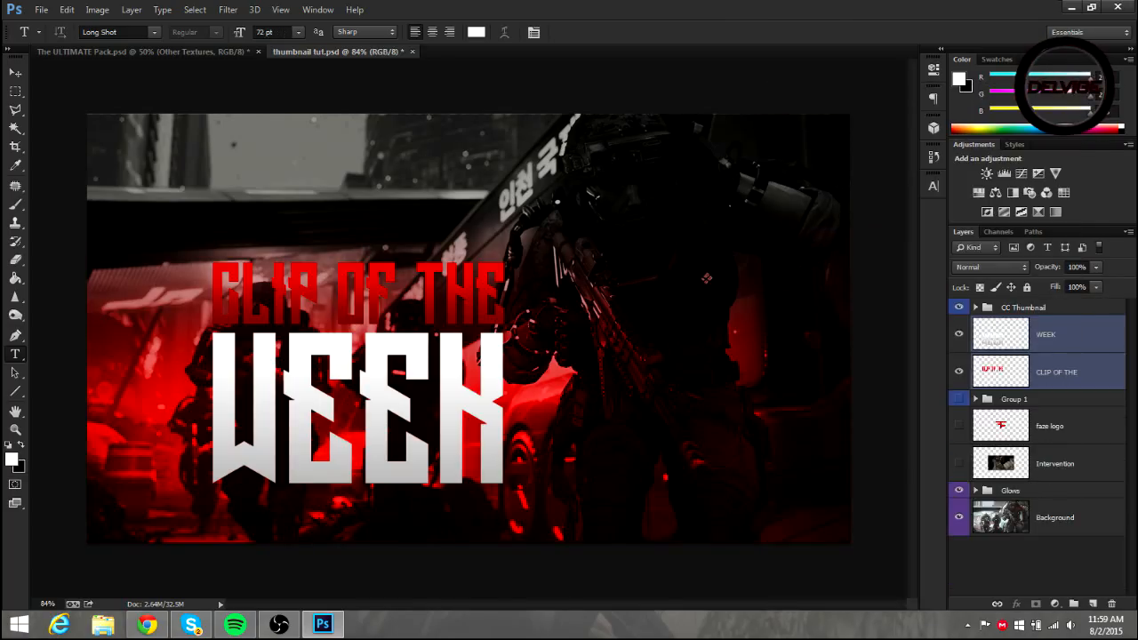
{"action": "right_click", "coordinate": [1092, 366]}
{"action": "left_click", "coordinate": [939, 387]}
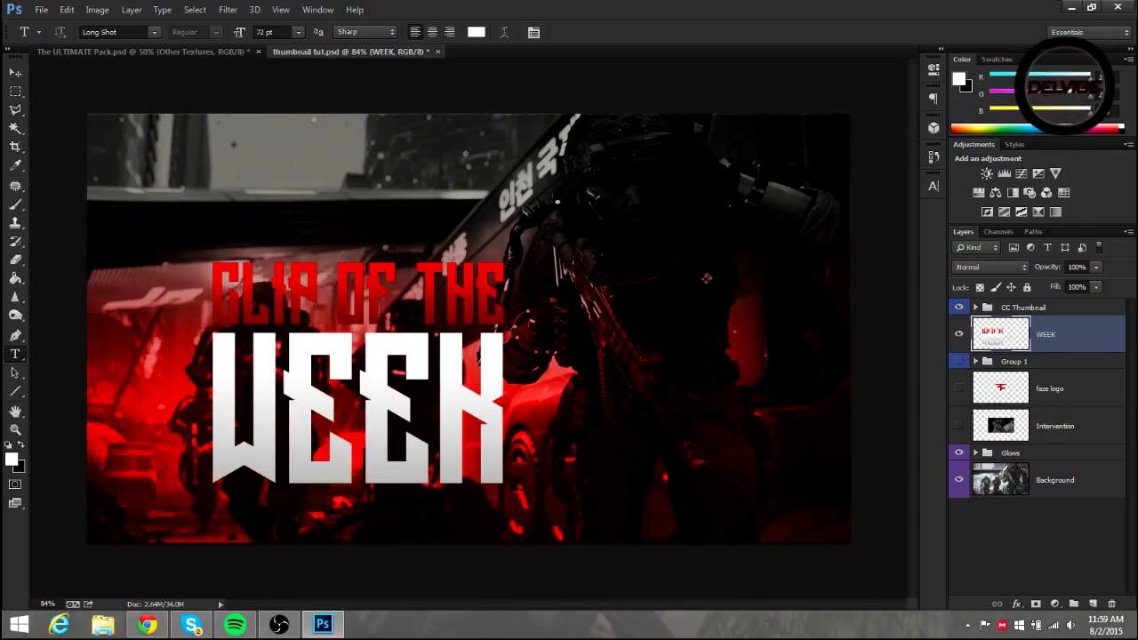
Add a black Outer Glow of about 40 px at 75% opacity to the merged title layer and rasterize its layer style
{"action": "double_click", "coordinate": [1003, 336]}
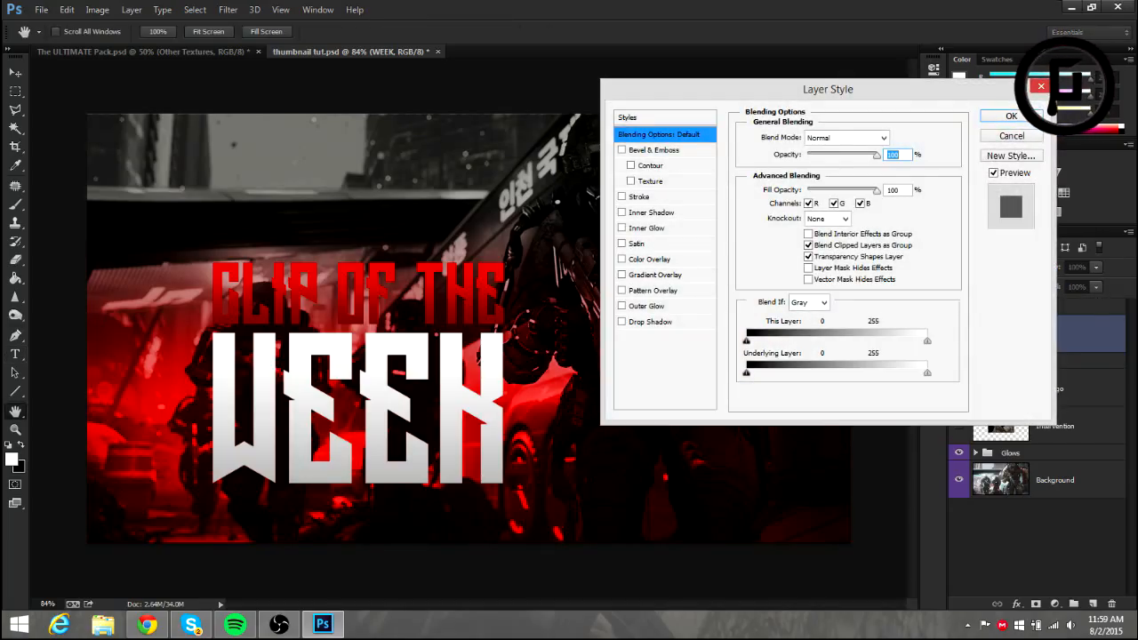
{"action": "left_click", "coordinate": [647, 306]}
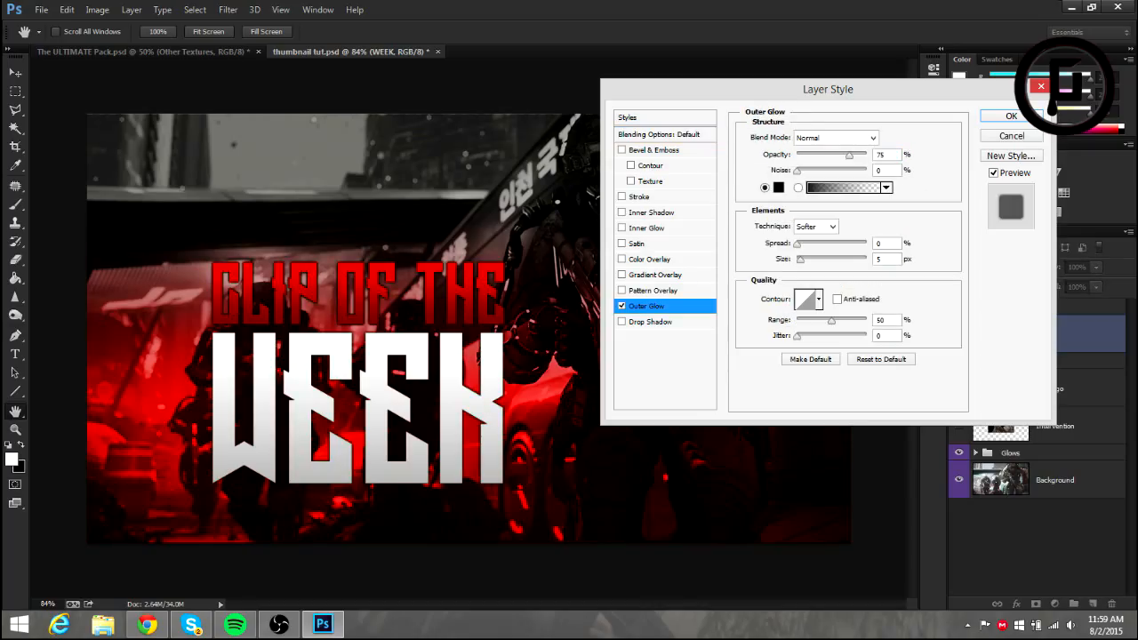
{"action": "mouse_move", "coordinate": [800, 260]}
{"action": "left_mouse_down"}
{"action": "mouse_move", "coordinate": [830, 259]}
{"action": "mouse_move", "coordinate": [811, 260]}
{"action": "left_mouse_up"}
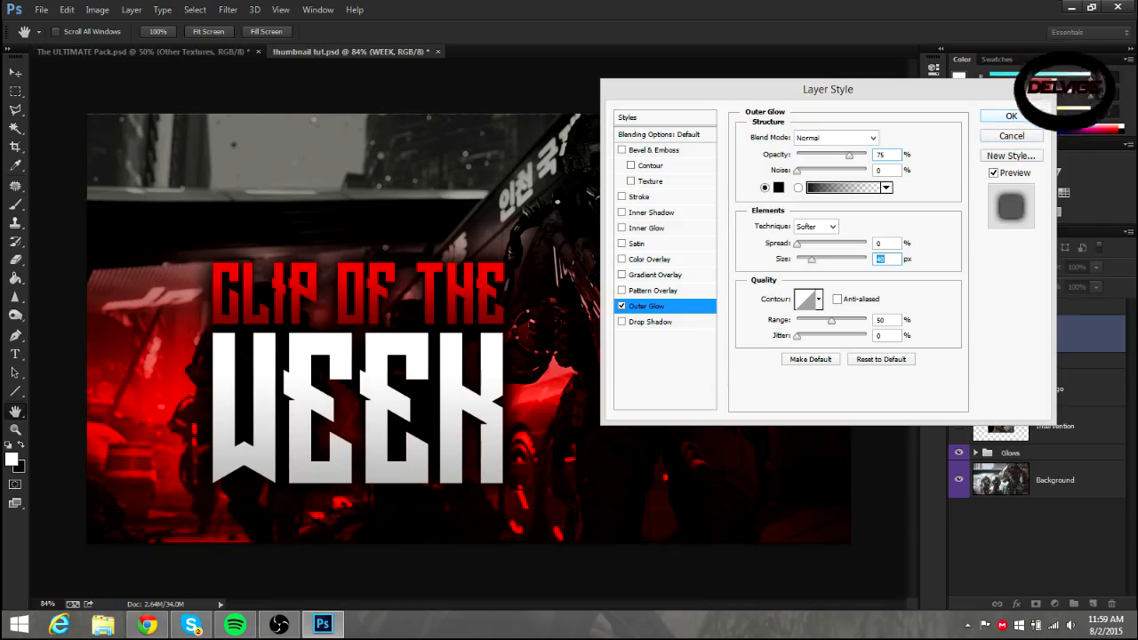
{"action": "key", "text": "Return"}
{"action": "right_click", "coordinate": [1065, 334]}
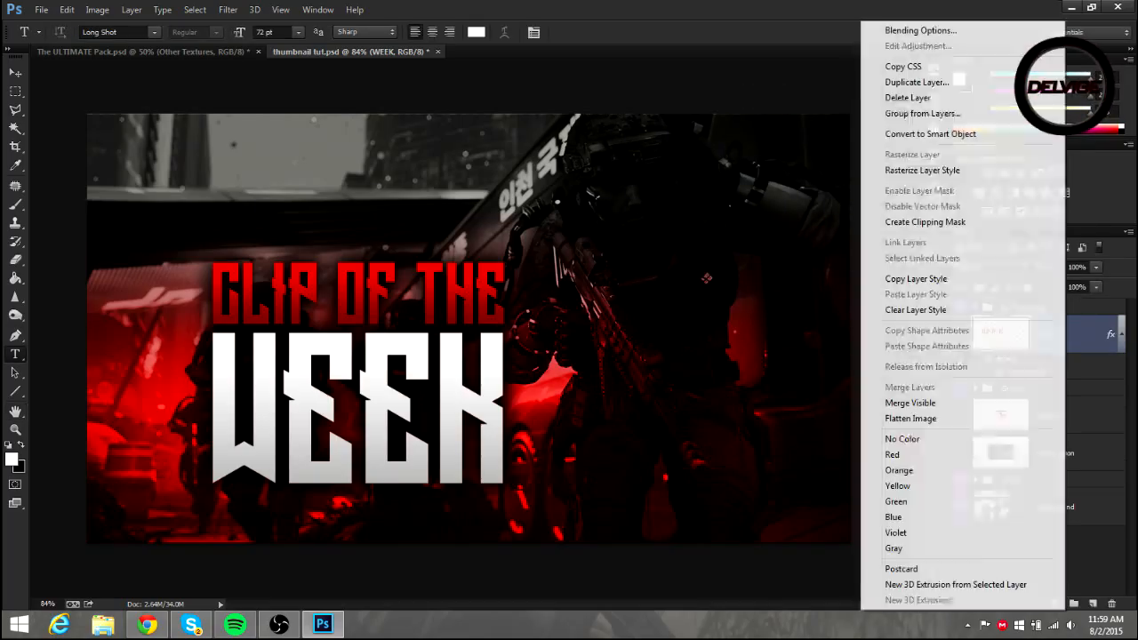
{"action": "left_click", "coordinate": [922, 170]}
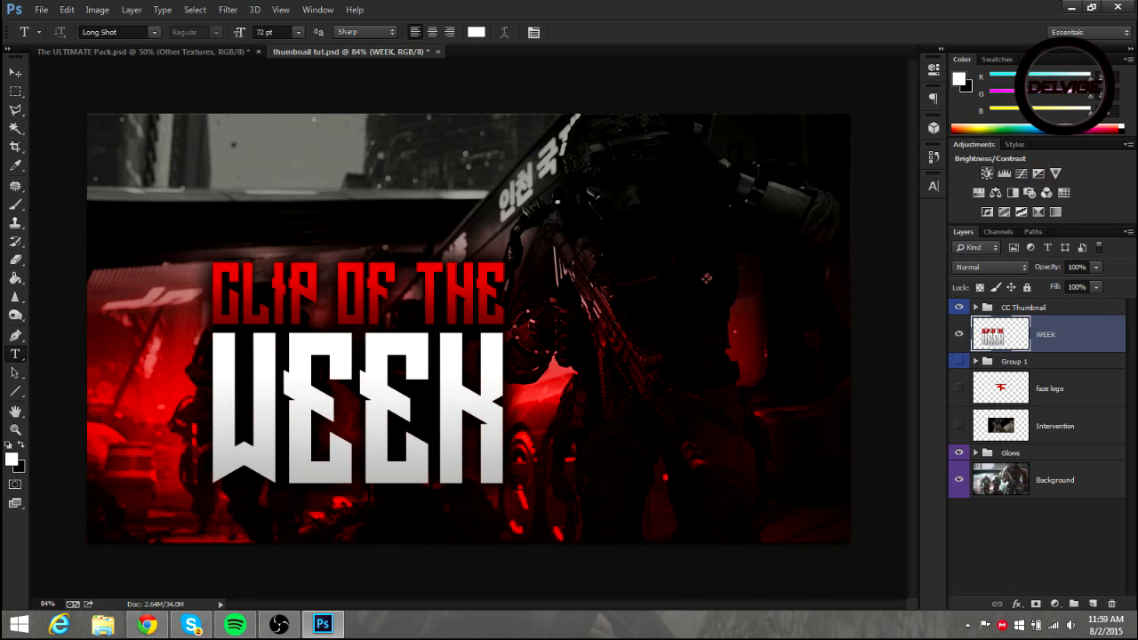
Add a second black Outer Glow of 40 px with reduced opacity to the merged title and rasterize its layer style
{"action": "double_click", "coordinate": [1080, 335]}
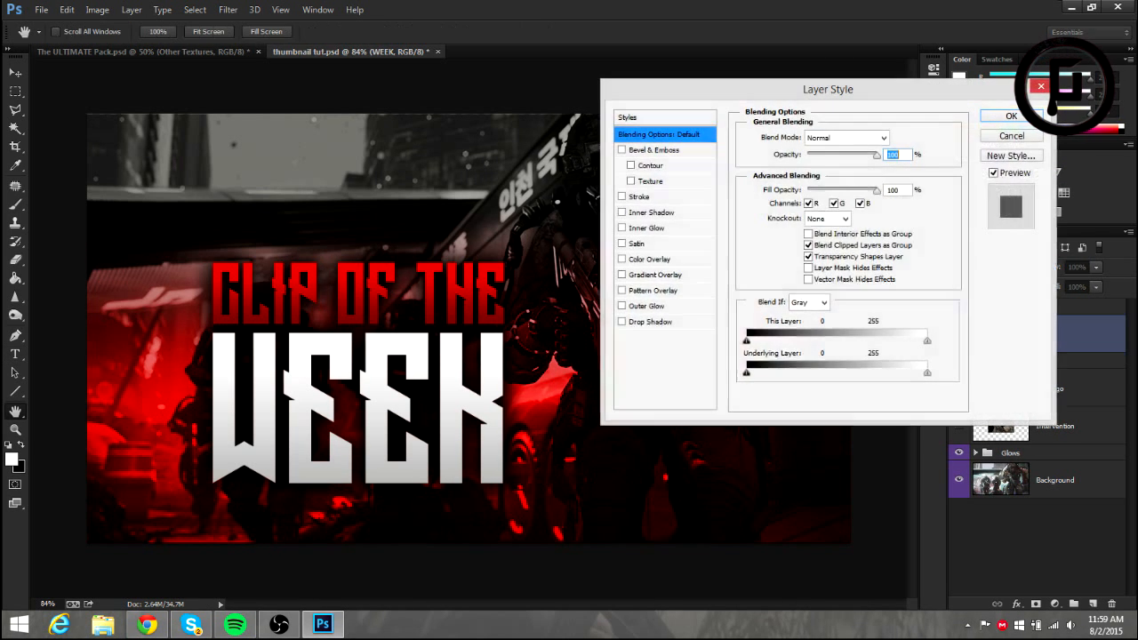
{"action": "left_click", "coordinate": [648, 306]}
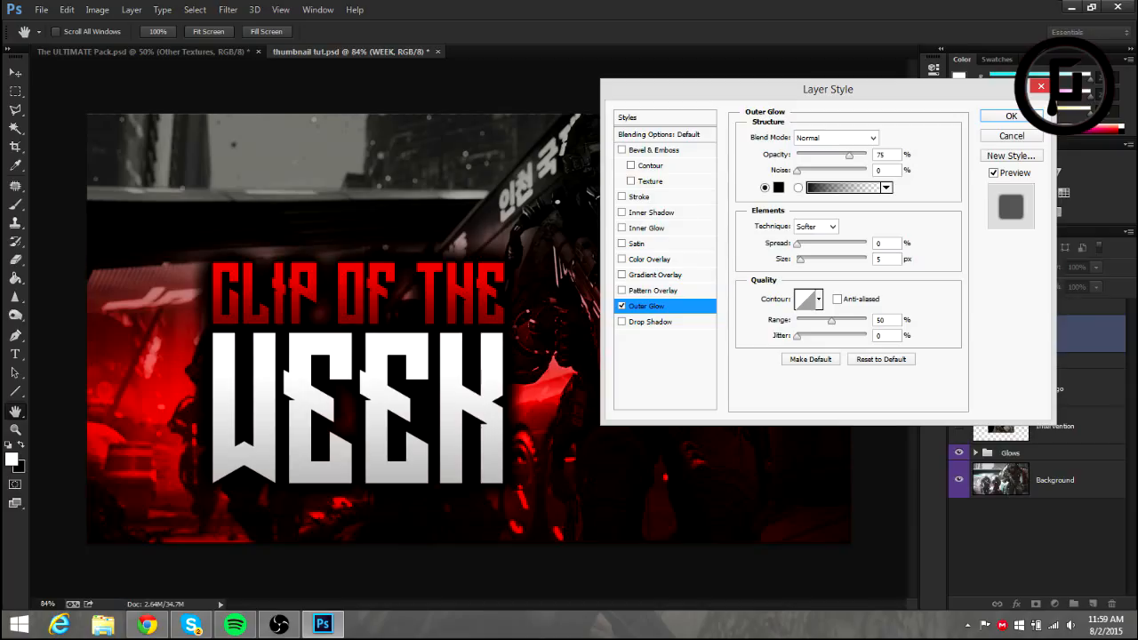
{"action": "left_click_drag", "start_coordinate": [800, 259], "coordinate": [812, 260]}
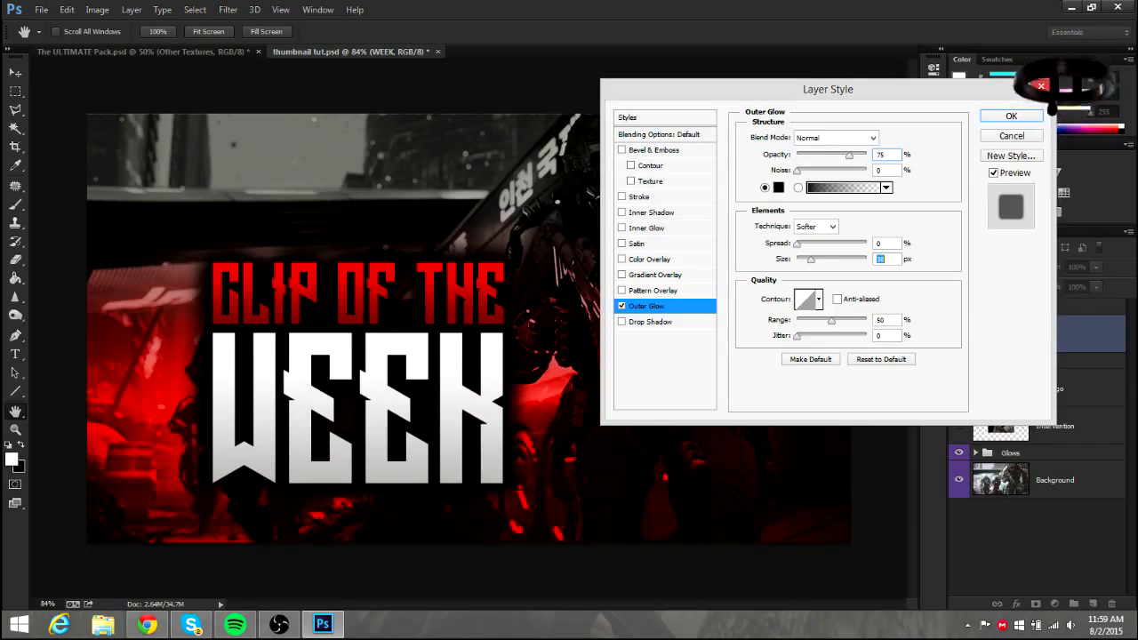
{"action": "left_click_drag", "start_coordinate": [812, 259], "coordinate": [810, 260]}
{"action": "key", "text": "BackSpace"}
{"action": "type", "text": "40"}
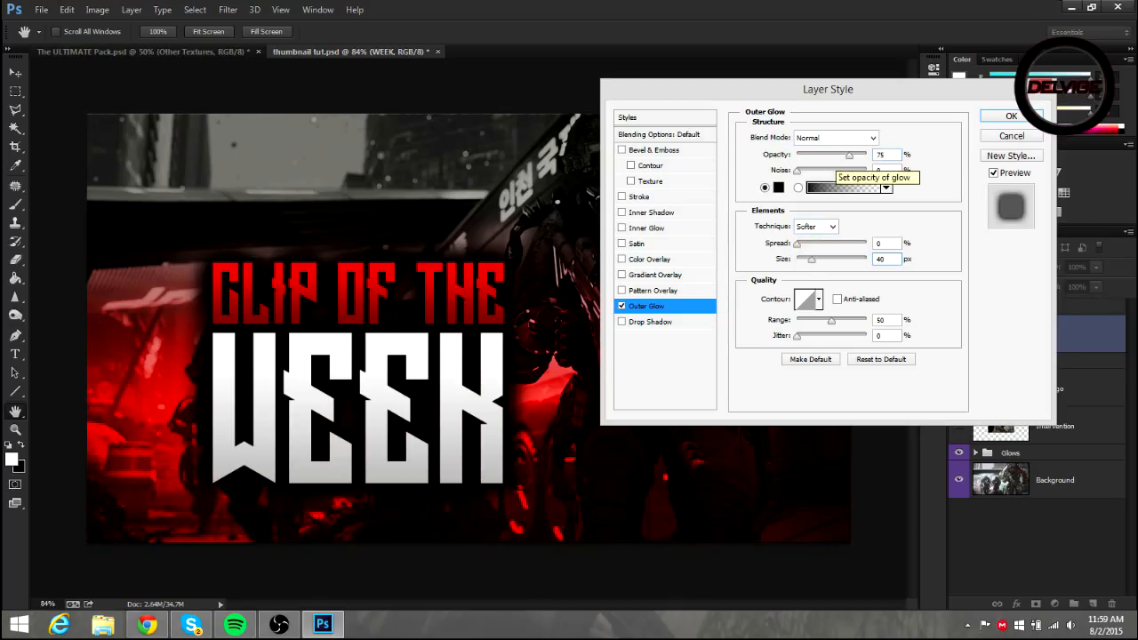
{"action": "left_click_drag", "start_coordinate": [849, 157], "coordinate": [838, 156]}
{"action": "key", "text": "Return"}
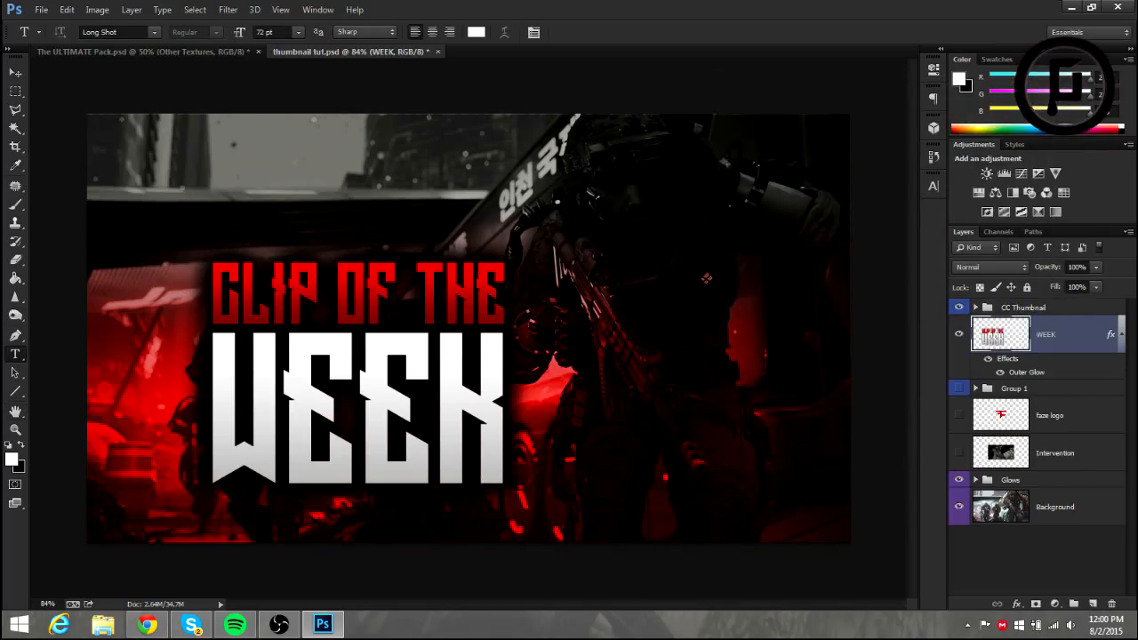
{"action": "right_click", "coordinate": [1074, 334]}
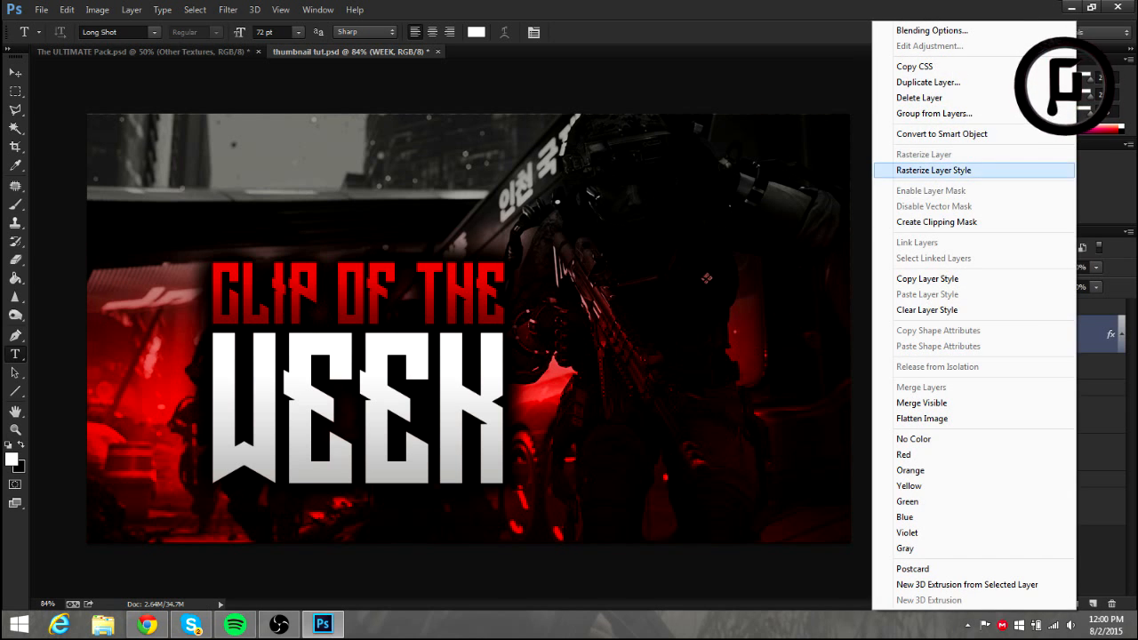
{"action": "left_click", "coordinate": [1014, 170]}
Add a third black Outer Glow to the merged title with a size of 100 px and 20% opacity
{"action": "double_click", "coordinate": [1079, 335]}
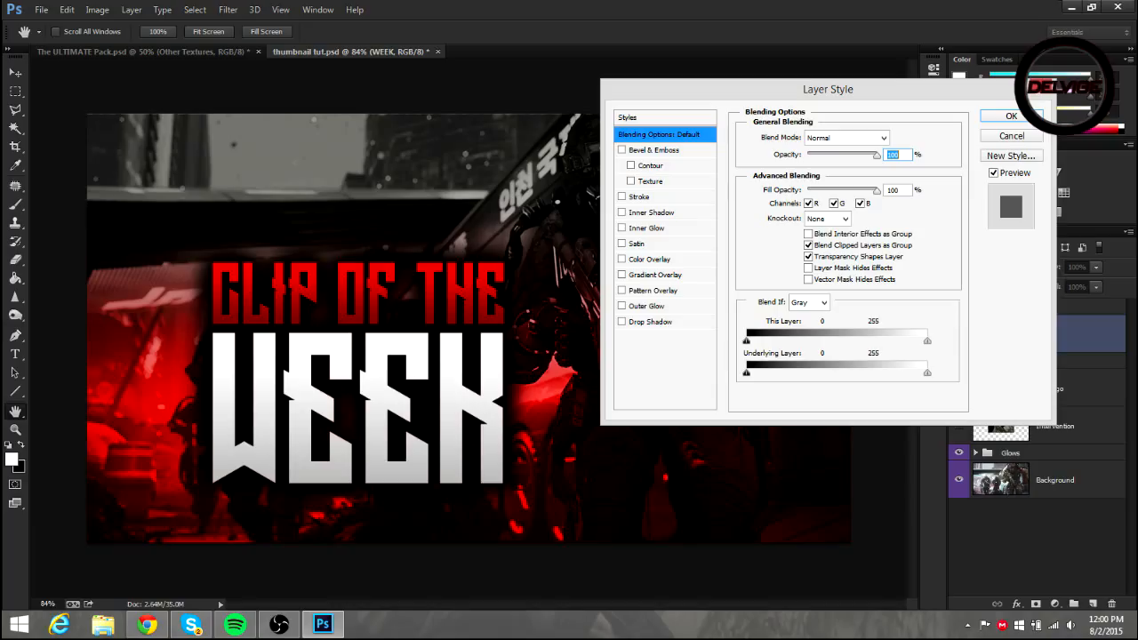
{"action": "left_click", "coordinate": [648, 306]}
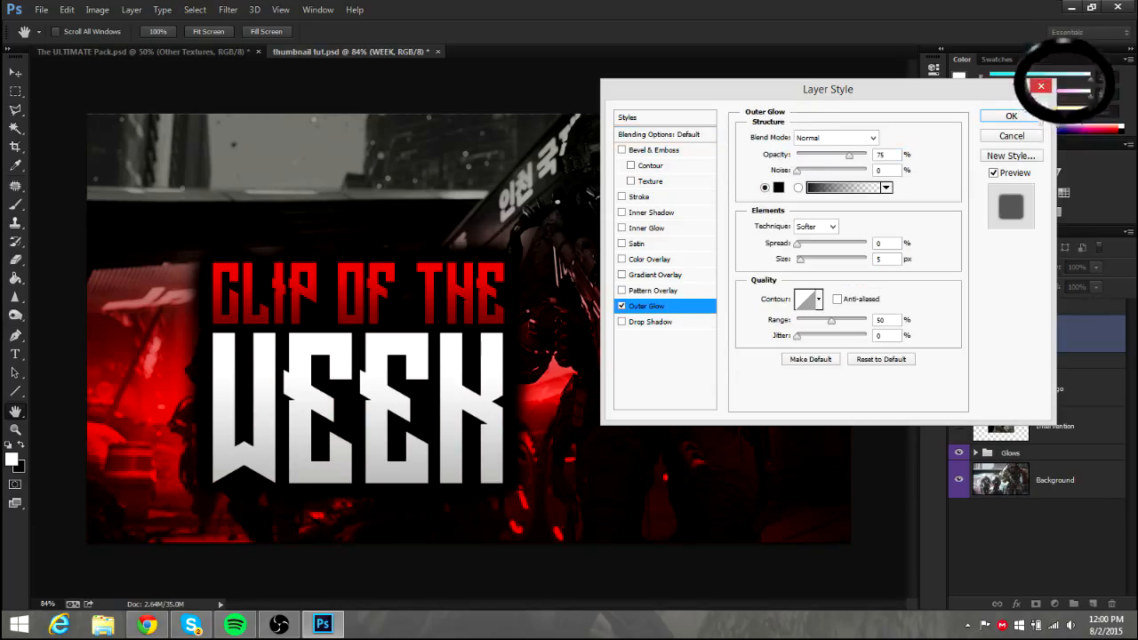
{"action": "left_click_drag", "start_coordinate": [800, 259], "coordinate": [823, 259]}
{"action": "type", "text": "100"}
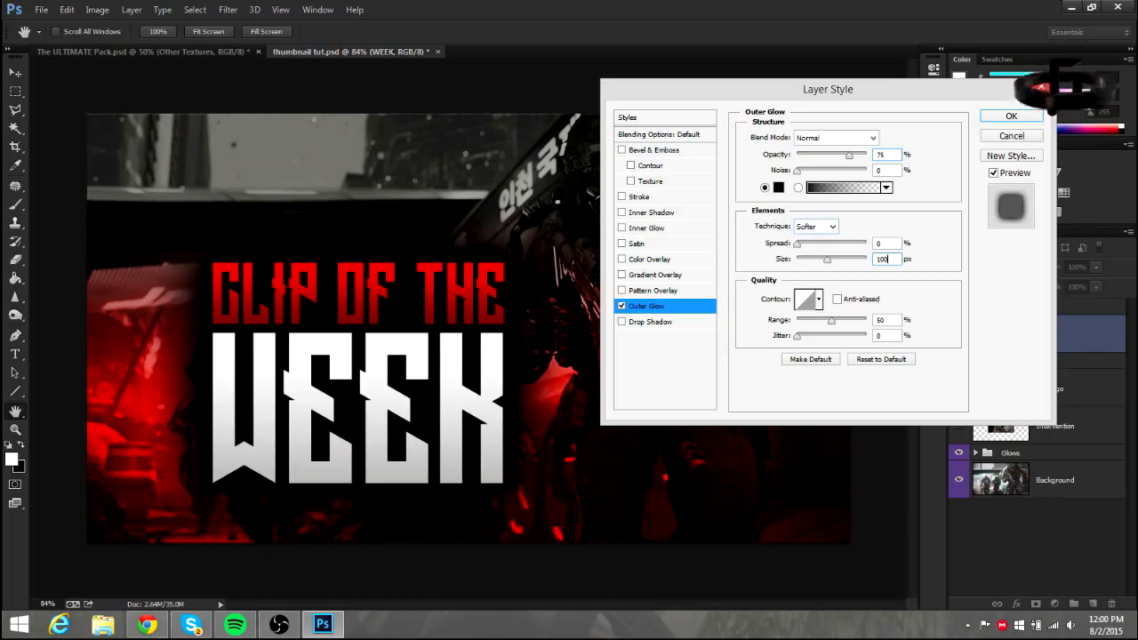
{"action": "key", "text": "BackSpace"}
{"action": "key", "text": "BackSpace"}
{"action": "type", "text": "20"}
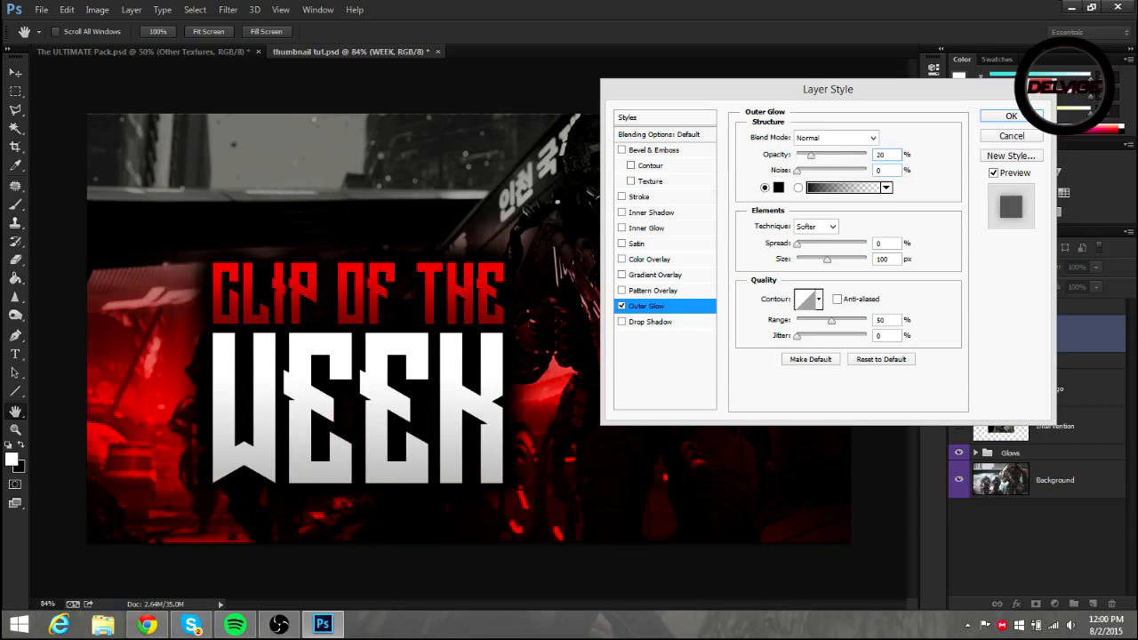
{"action": "left_click", "coordinate": [1011, 116]}
{"action": "scroll", "coordinate": [584, 304], "scroll_direction": "down", "scroll_amount": 4}
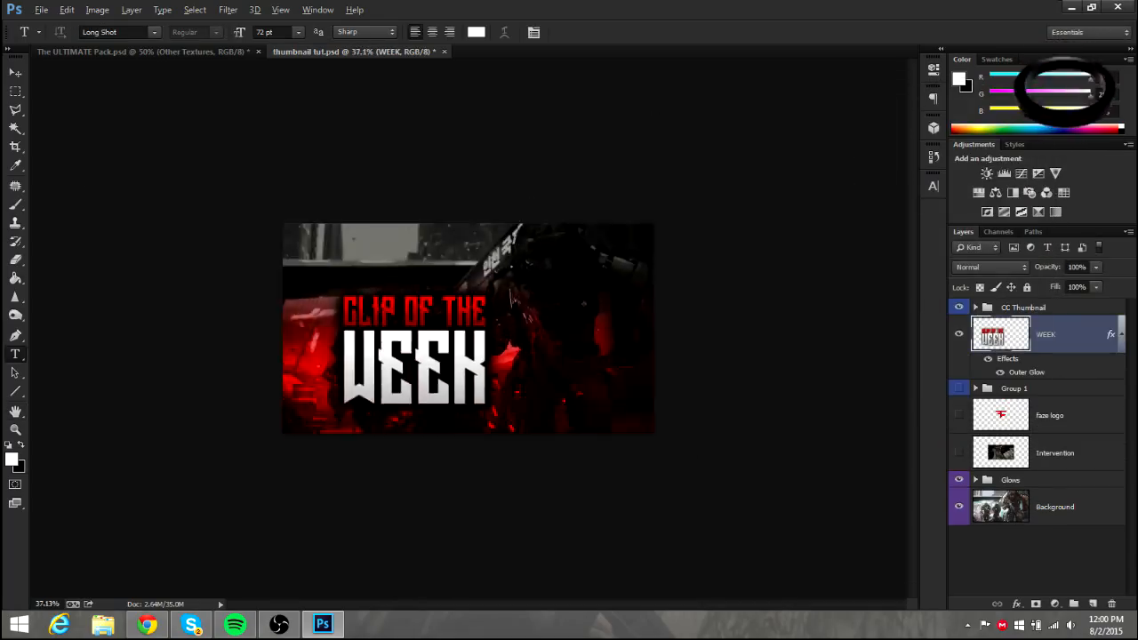
{"action": "scroll", "coordinate": [673, 284], "scroll_direction": "up", "scroll_amount": 4}
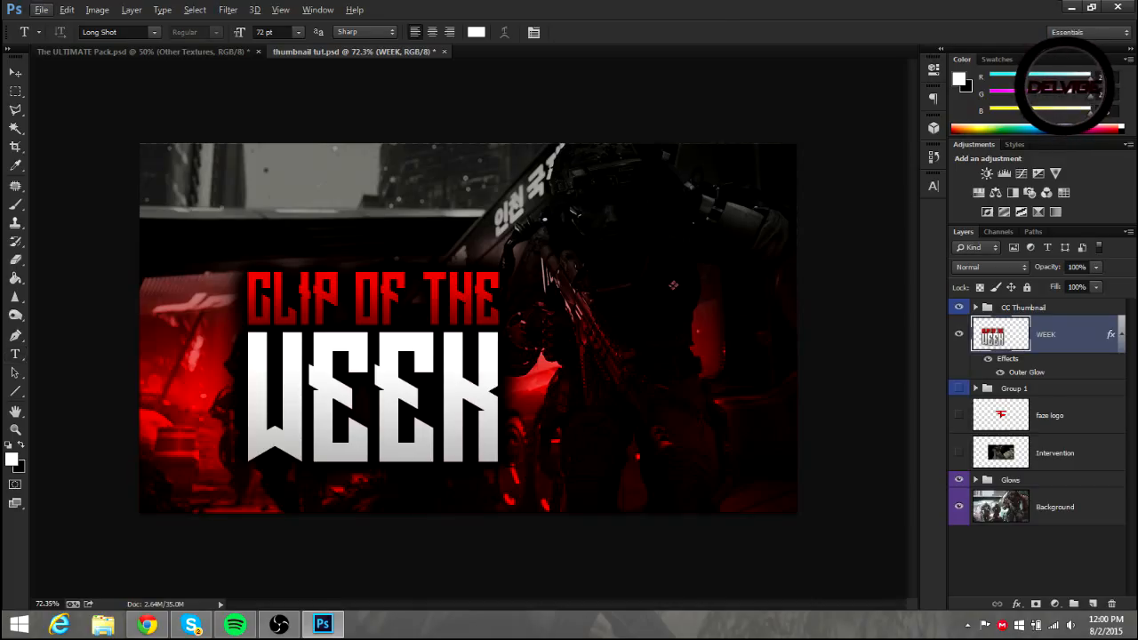
Apply a Perspective transform to the title that enlarges its left side to about 117% height
{"action": "key", "text": "ctrl+t"}
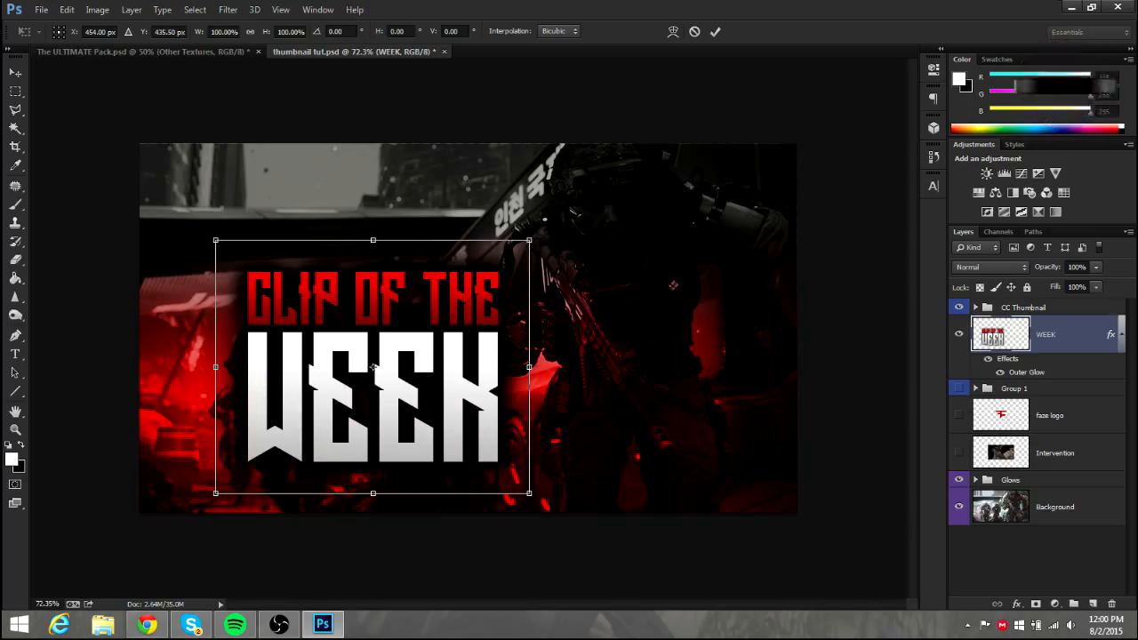
{"action": "right_click", "coordinate": [444, 322]}
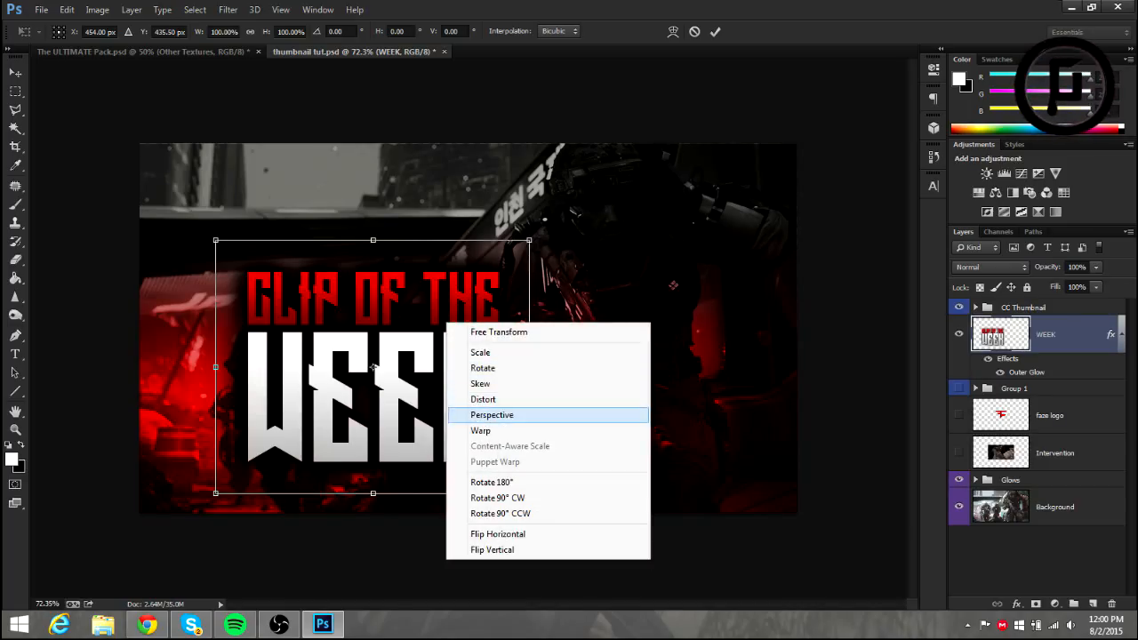
{"action": "left_click", "coordinate": [471, 415]}
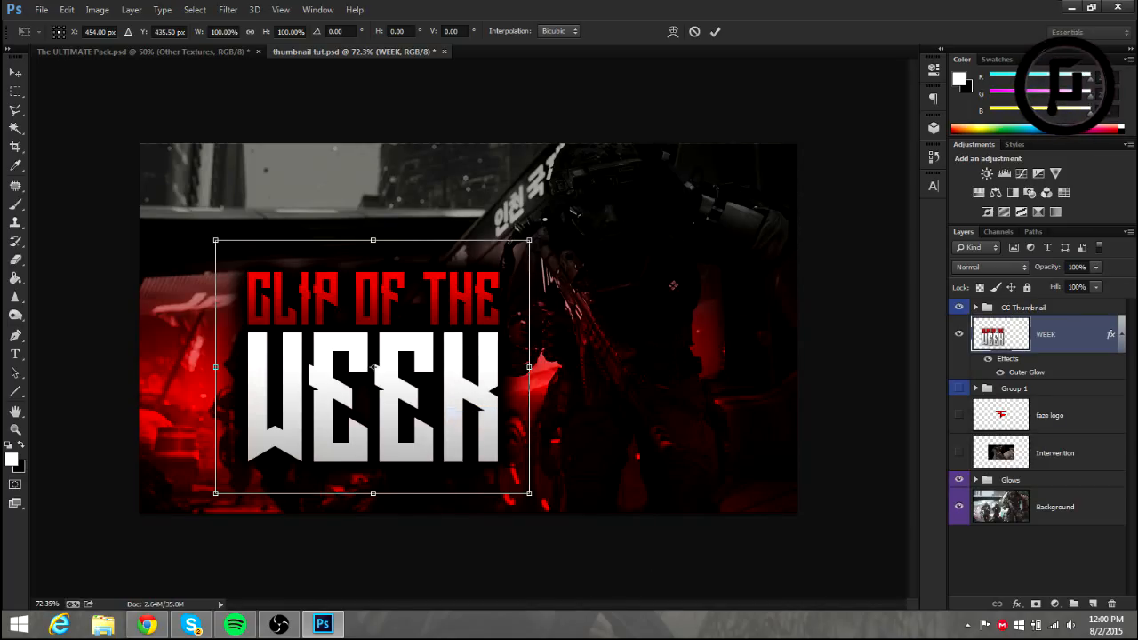
{"action": "left_click_drag", "start_coordinate": [215, 240], "coordinate": [215, 224]}
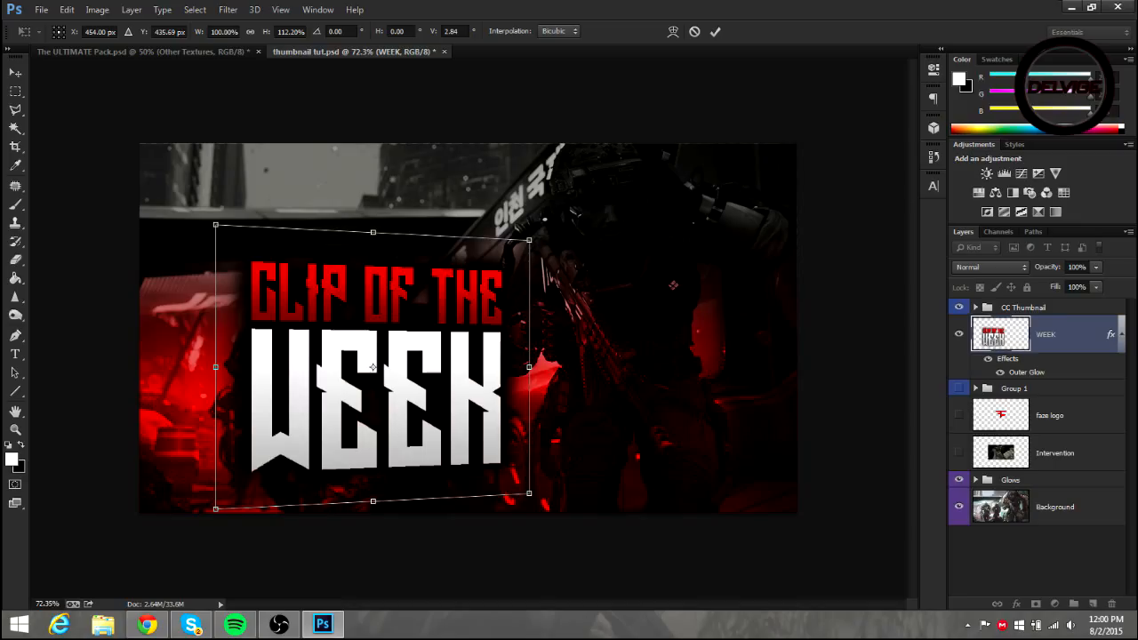
{"action": "left_click_drag", "start_coordinate": [217, 225], "coordinate": [216, 219]}
{"action": "left_click", "coordinate": [715, 31]}
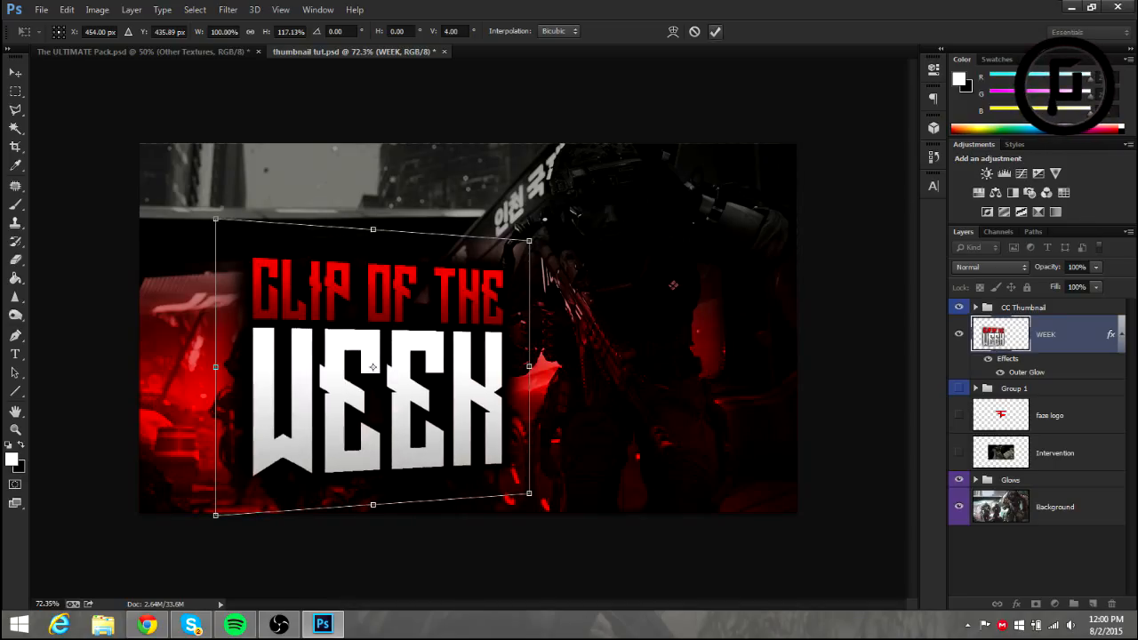
{"action": "left_click", "coordinate": [15, 354]}
Stretch the title leftward to about 110% width and move it slightly up and left on the canvas
{"action": "key", "text": "ctrl+t"}
{"action": "right_click", "coordinate": [409, 145]}
{"action": "left_click", "coordinate": [444, 224]}
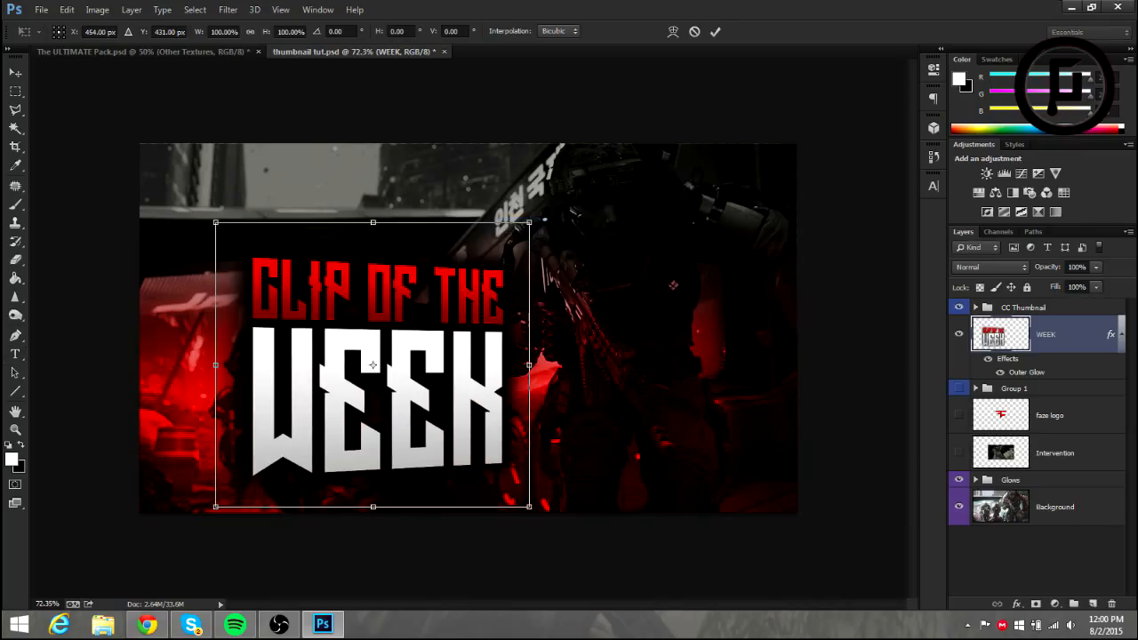
{"action": "left_click_drag", "start_coordinate": [217, 364], "coordinate": [183, 365]}
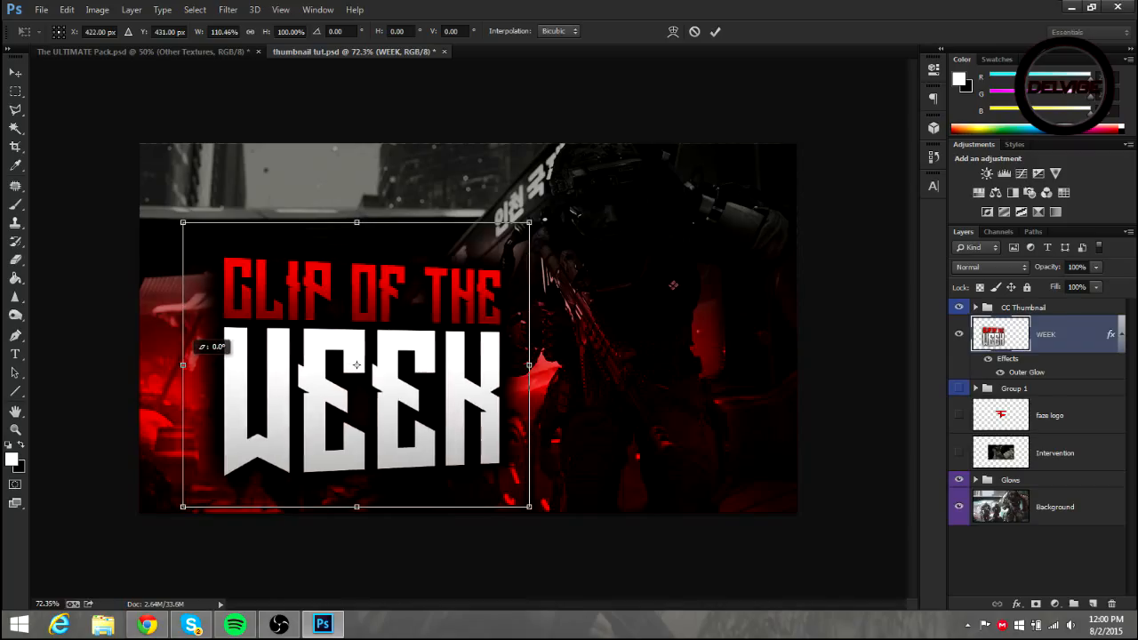
{"action": "left_click", "coordinate": [714, 31]}
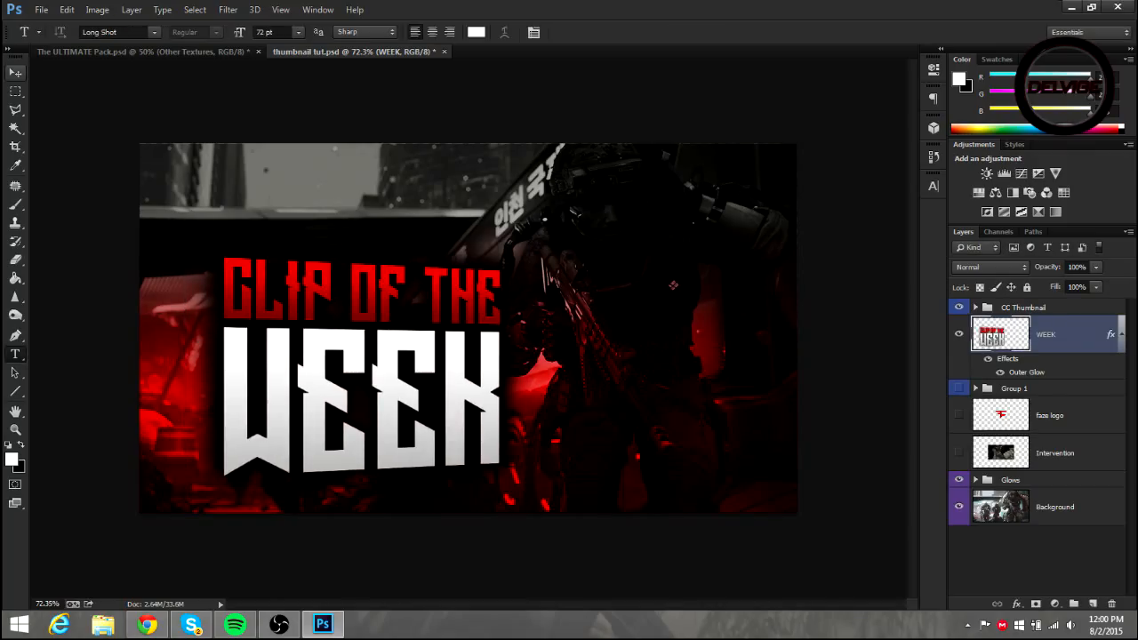
{"action": "key", "text": "v"}
{"action": "left_click_drag", "start_coordinate": [380, 330], "coordinate": [383, 302]}
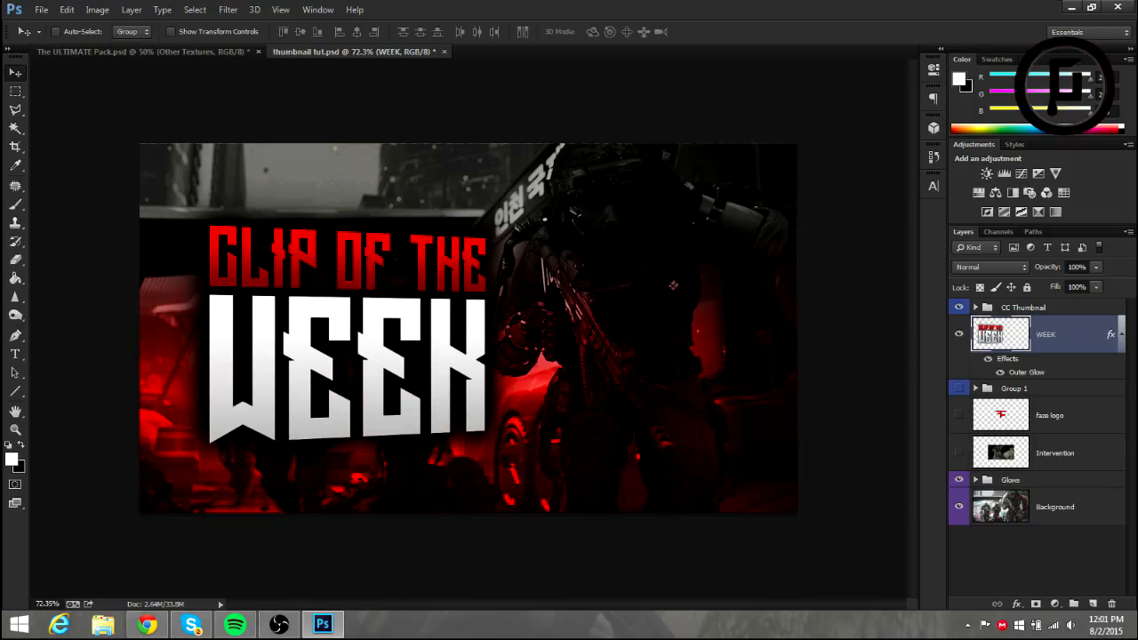
Add a new layer above the Background and paint a dark vignette around the canvas edges with a soft 500 px black brush
{"action": "left_click", "coordinate": [1056, 506]}
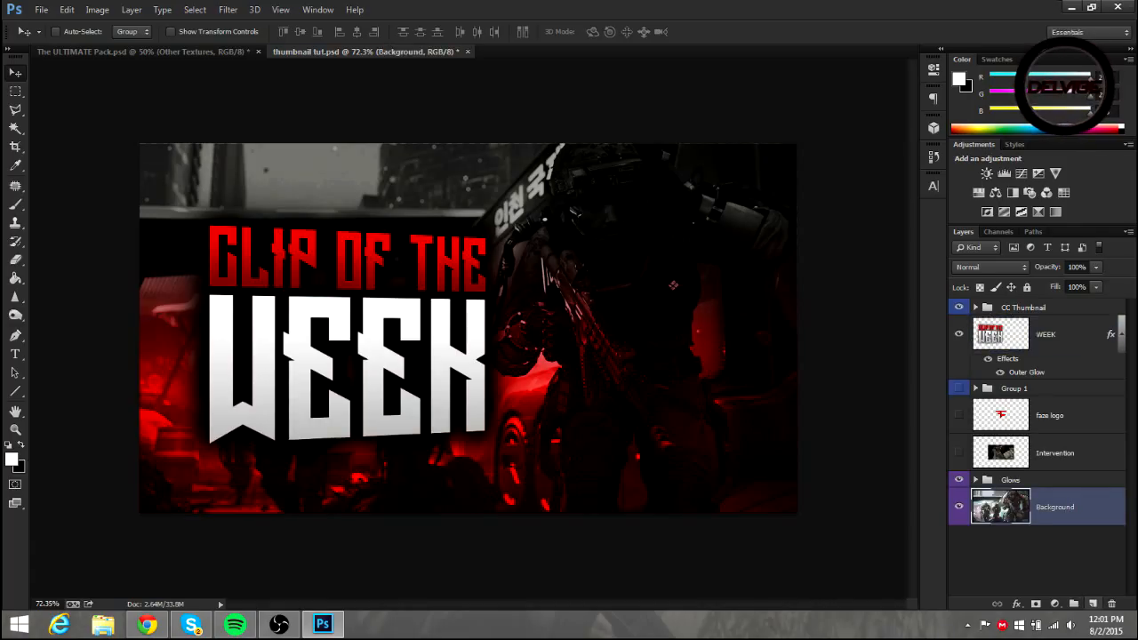
{"action": "left_click", "coordinate": [1092, 604]}
{"action": "key", "text": "b"}
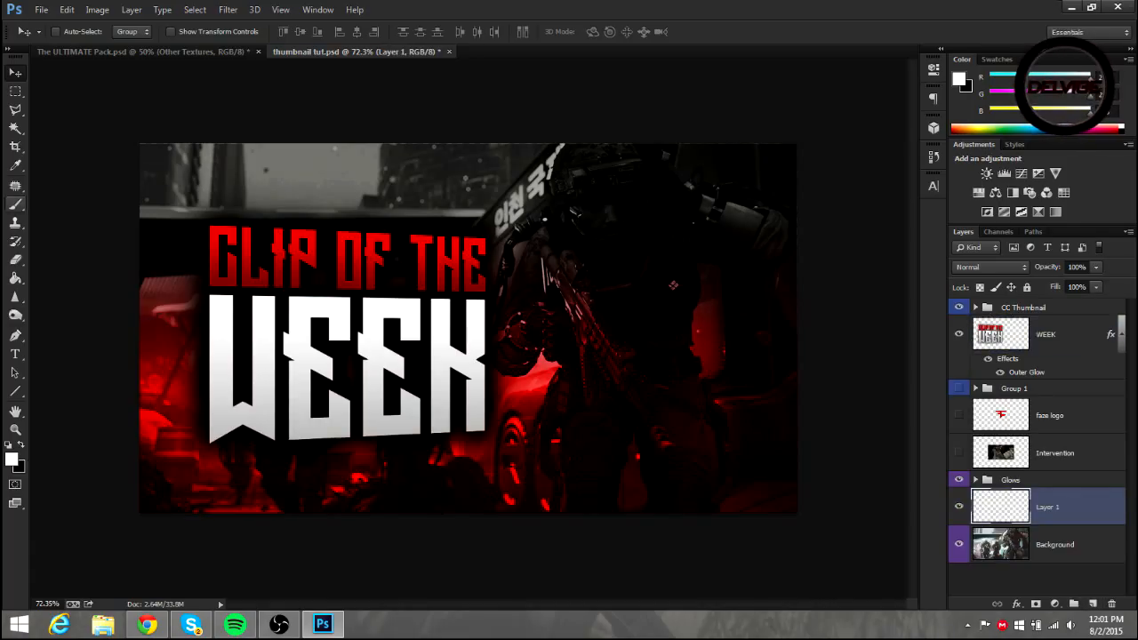
{"action": "left_click", "coordinate": [74, 32]}
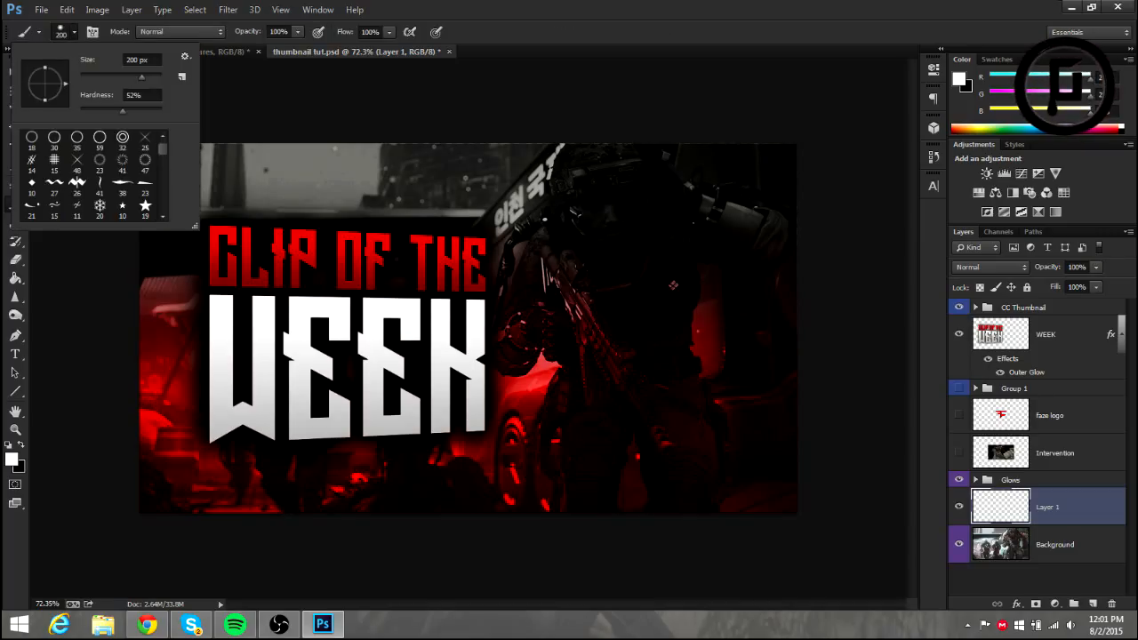
{"action": "left_click_drag", "start_coordinate": [123, 111], "coordinate": [81, 111]}
{"action": "key", "text": "Return"}
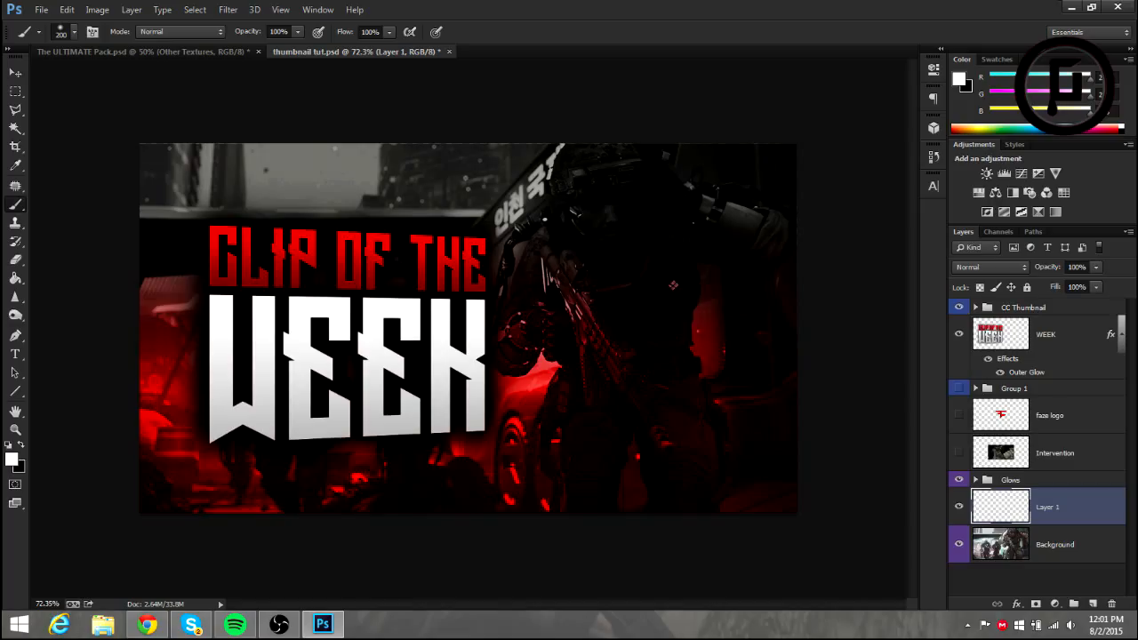
{"action": "key", "text": "bracketright"}
{"action": "key", "text": "bracketright"}
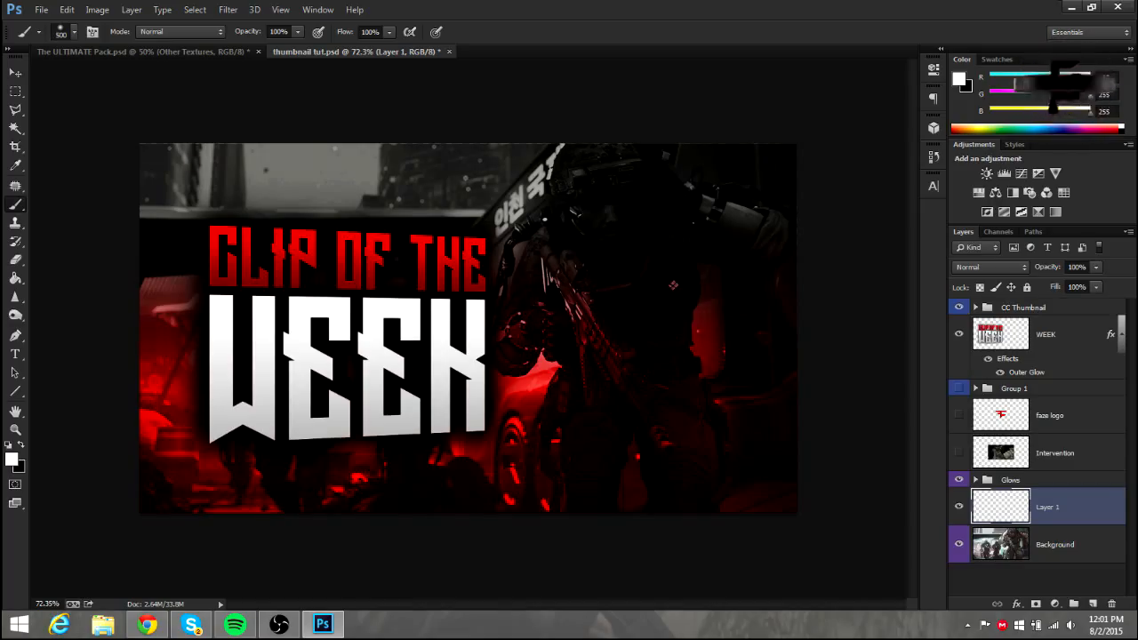
{"action": "scroll", "coordinate": [469, 328], "scroll_direction": "down", "scroll_amount": 2}
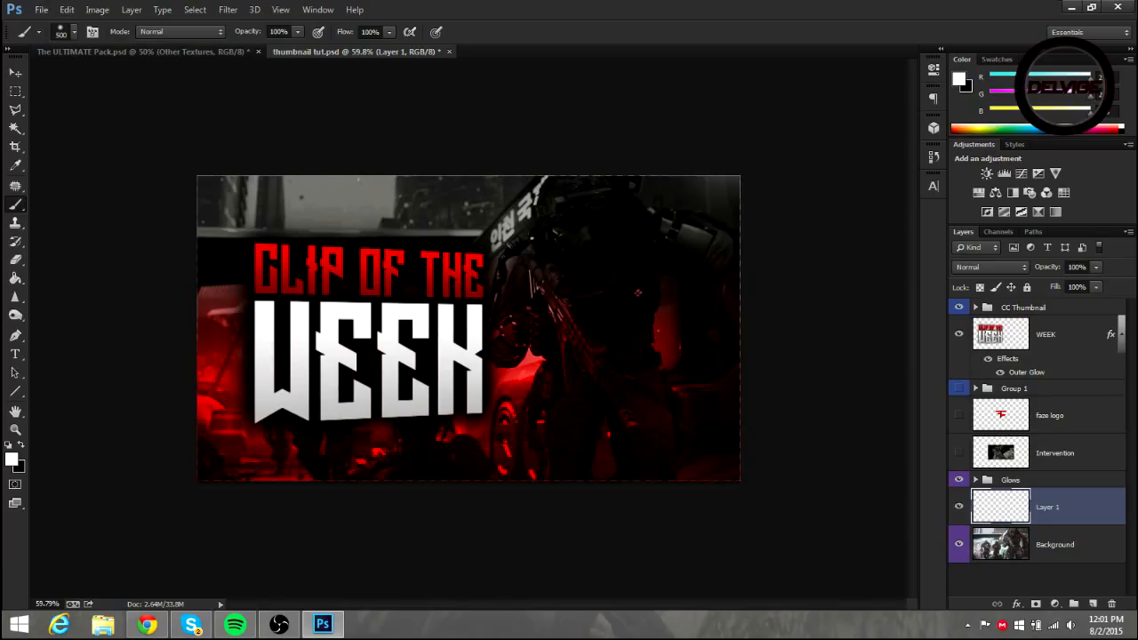
{"action": "key", "text": "x"}
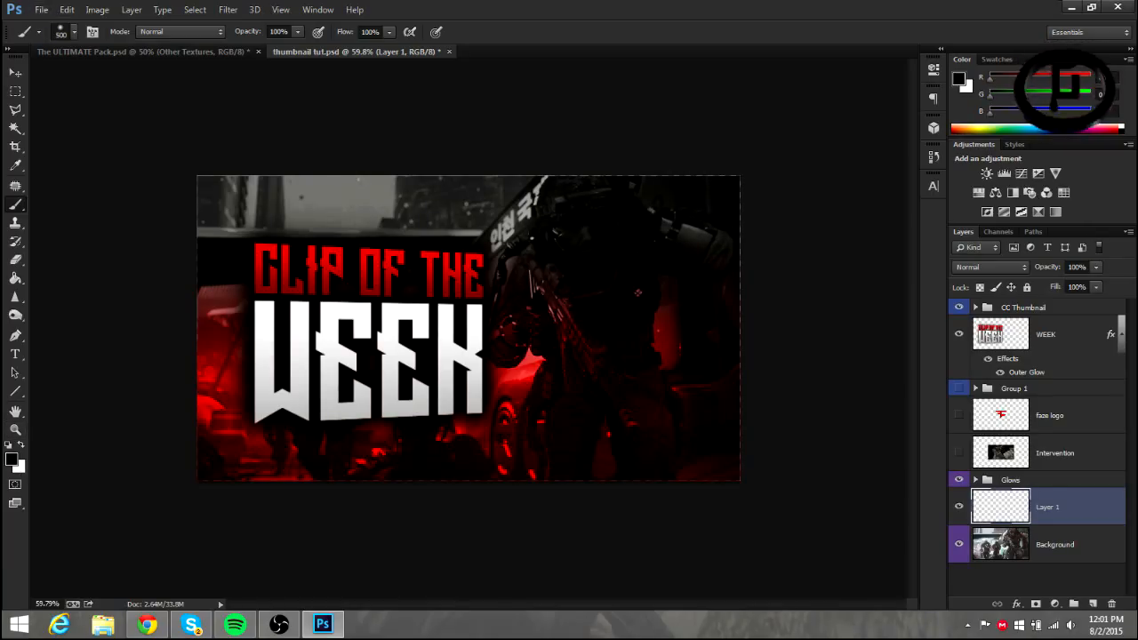
{"action": "mouse_move", "coordinate": [755, 151]}
{"action": "left_mouse_down"}
{"action": "mouse_move", "coordinate": [235, 144]}
{"action": "mouse_move", "coordinate": [185, 160]}
{"action": "mouse_move", "coordinate": [189, 400]}
{"action": "mouse_move", "coordinate": [267, 498]}
{"action": "mouse_move", "coordinate": [533, 498]}
{"action": "left_mouse_up"}
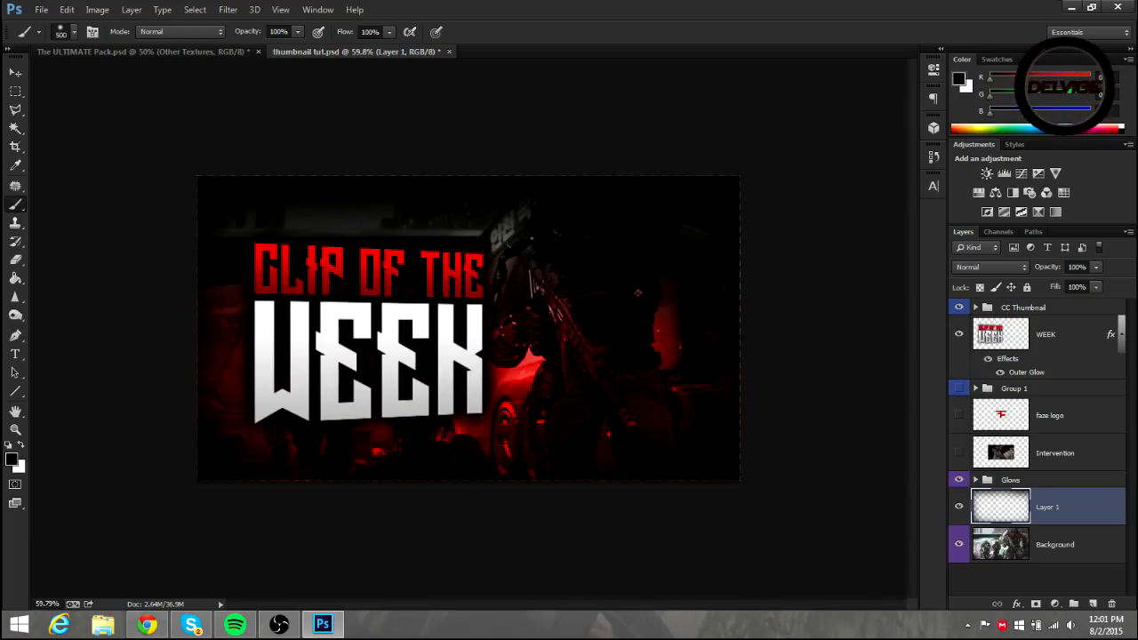
Set the vignette layer's opacity to 70%
{"action": "double_click", "coordinate": [1084, 507]}
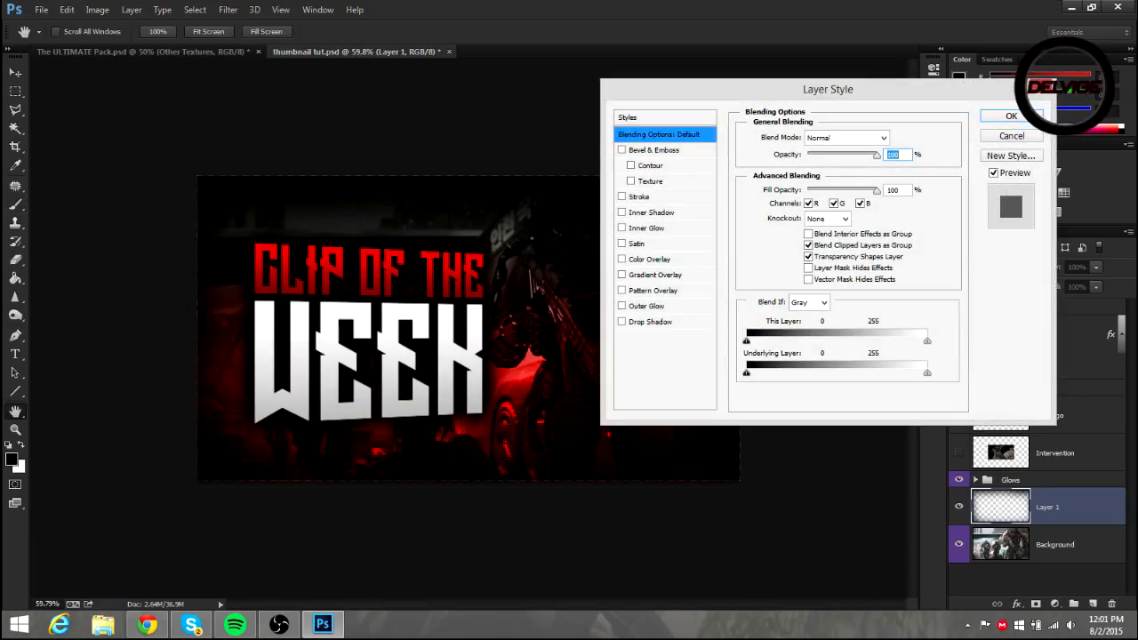
{"action": "left_click_drag", "start_coordinate": [876, 156], "coordinate": [856, 156]}
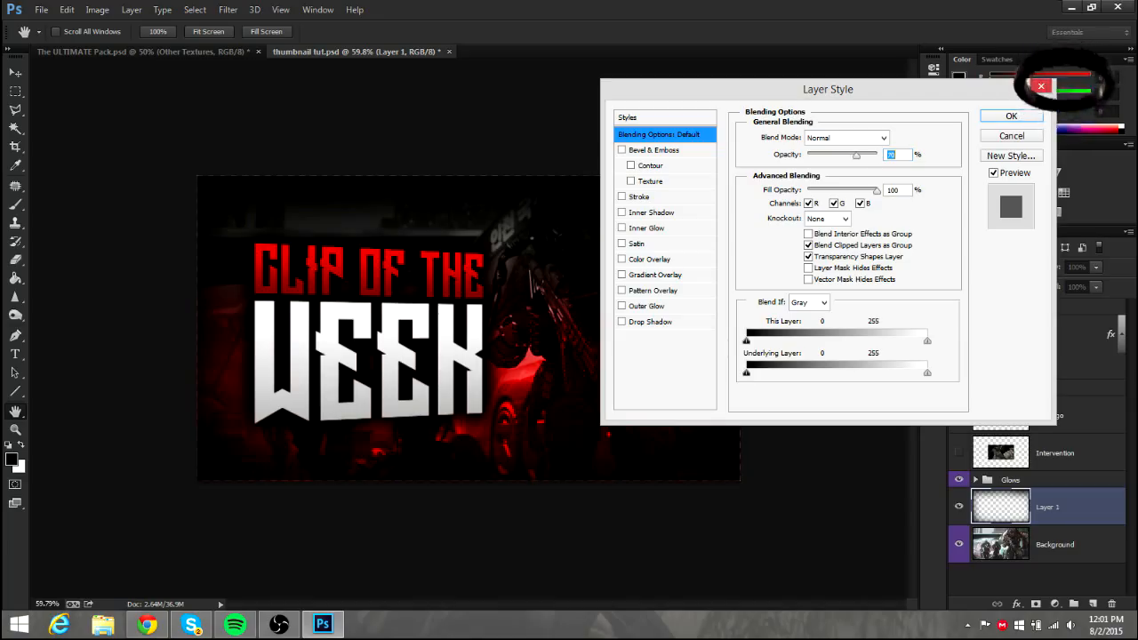
{"action": "key", "text": "Return"}
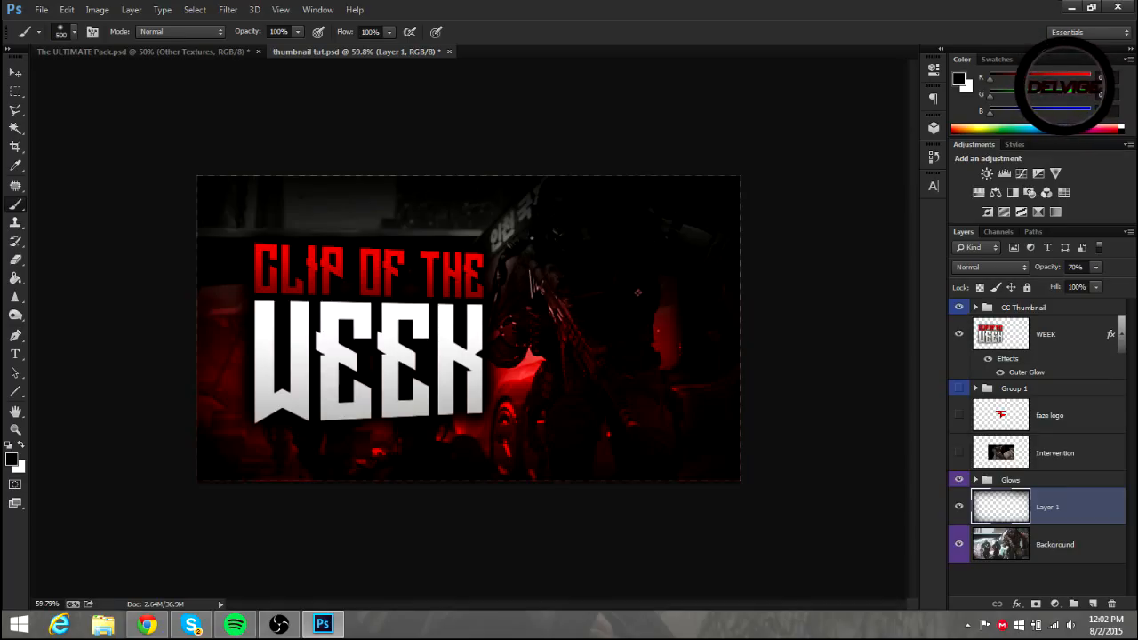
Show the Intervention layer, place it above the faze logo layer, and move the rifle image right of the title
{"action": "left_click", "coordinate": [1055, 453]}
{"action": "left_click", "coordinate": [958, 452]}
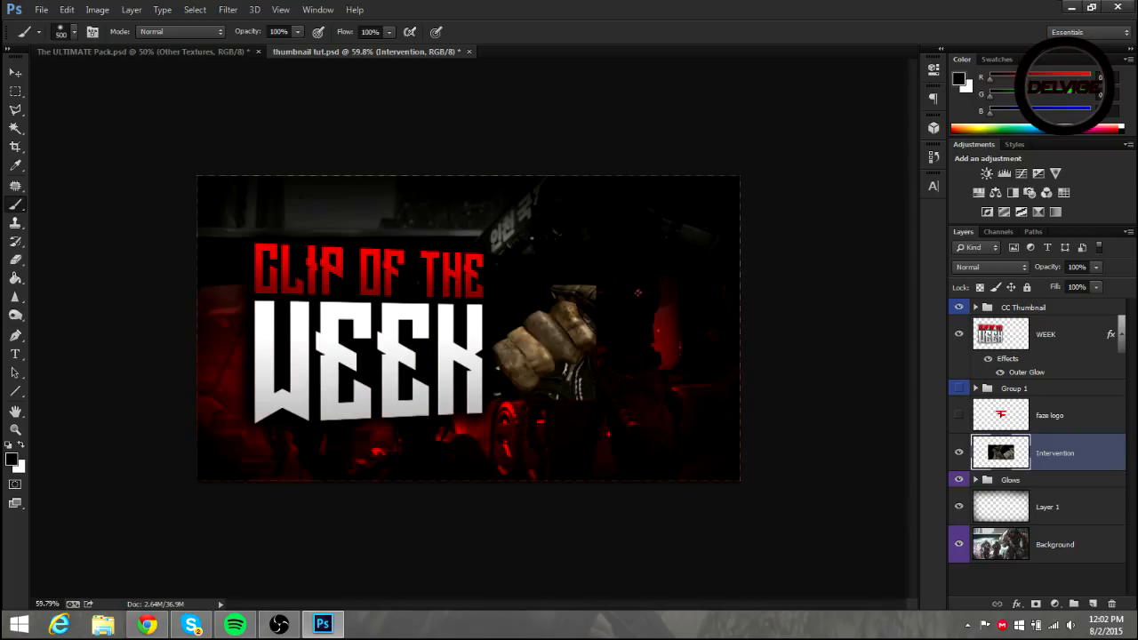
{"action": "left_click", "coordinate": [15, 72]}
{"action": "left_click_drag", "start_coordinate": [1055, 453], "coordinate": [1055, 415]}
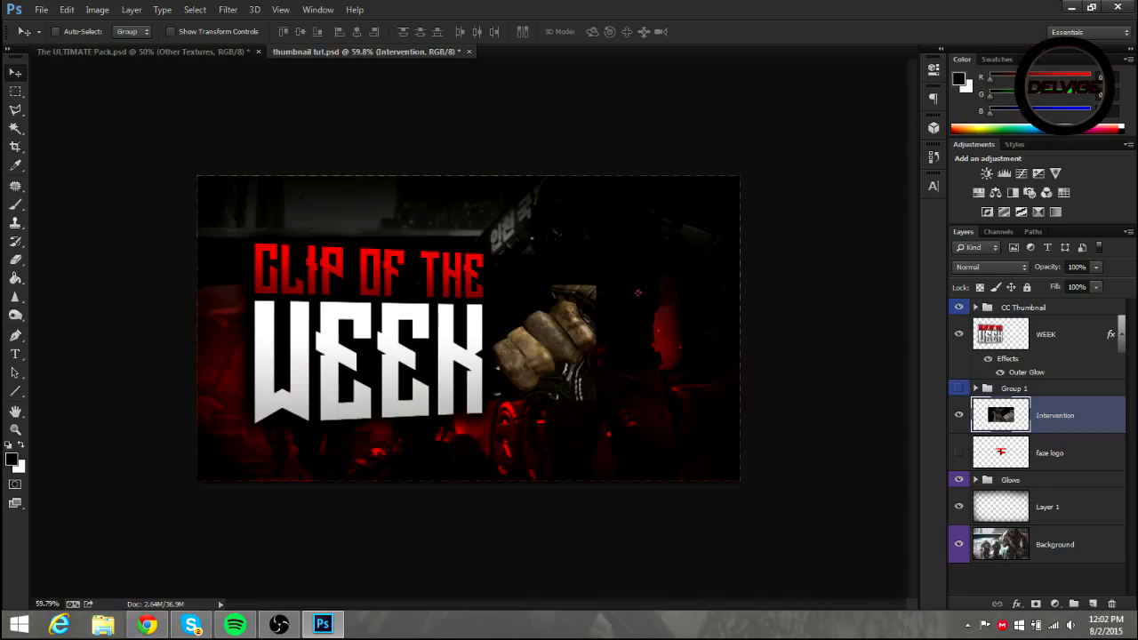
{"action": "left_click_drag", "start_coordinate": [559, 325], "coordinate": [666, 328]}
{"action": "scroll", "coordinate": [666, 328], "scroll_direction": "up", "scroll_amount": 3}
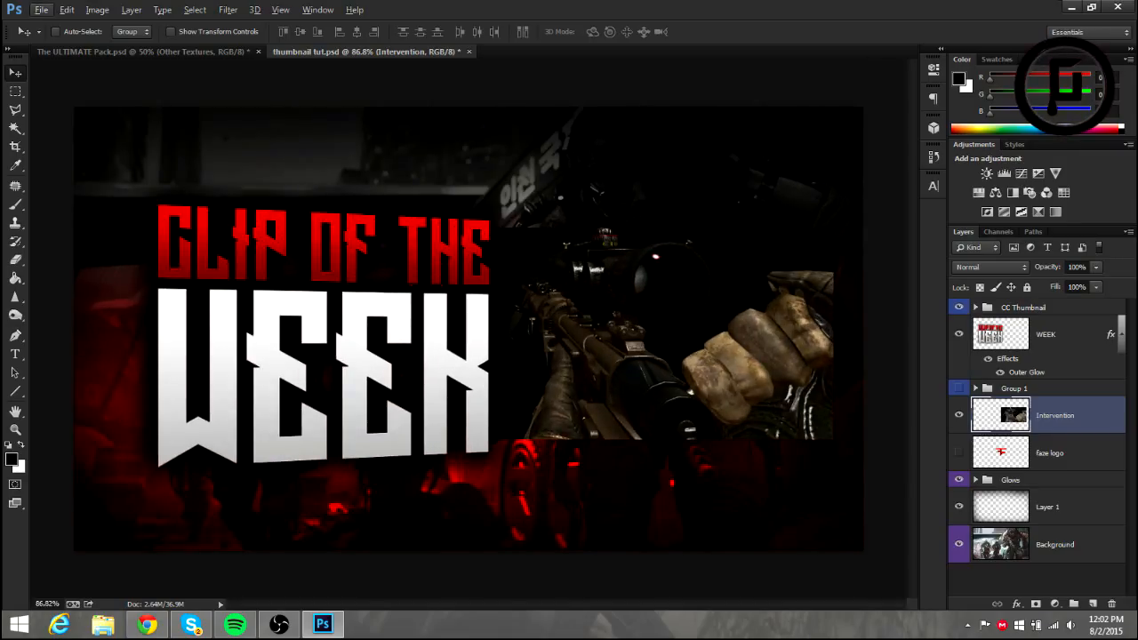
Place the Intervention layer directly above the WEEK layer, keeping it outside the CC Thumbnail group
{"action": "left_click", "coordinate": [16, 128]}
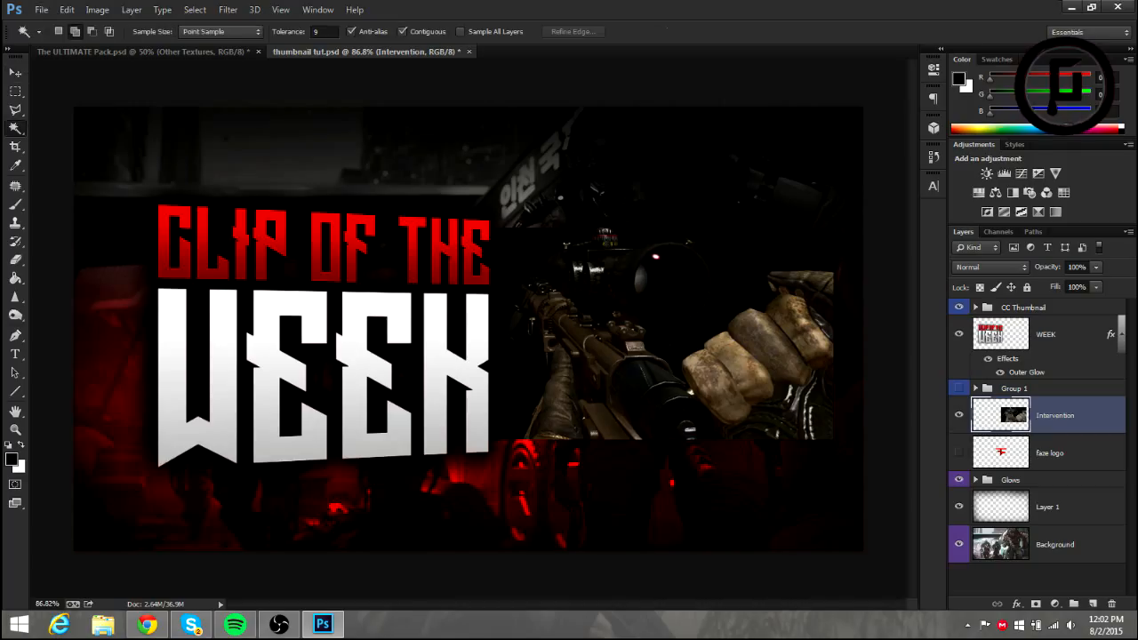
{"action": "left_click_drag", "start_coordinate": [1066, 415], "coordinate": [1066, 311]}
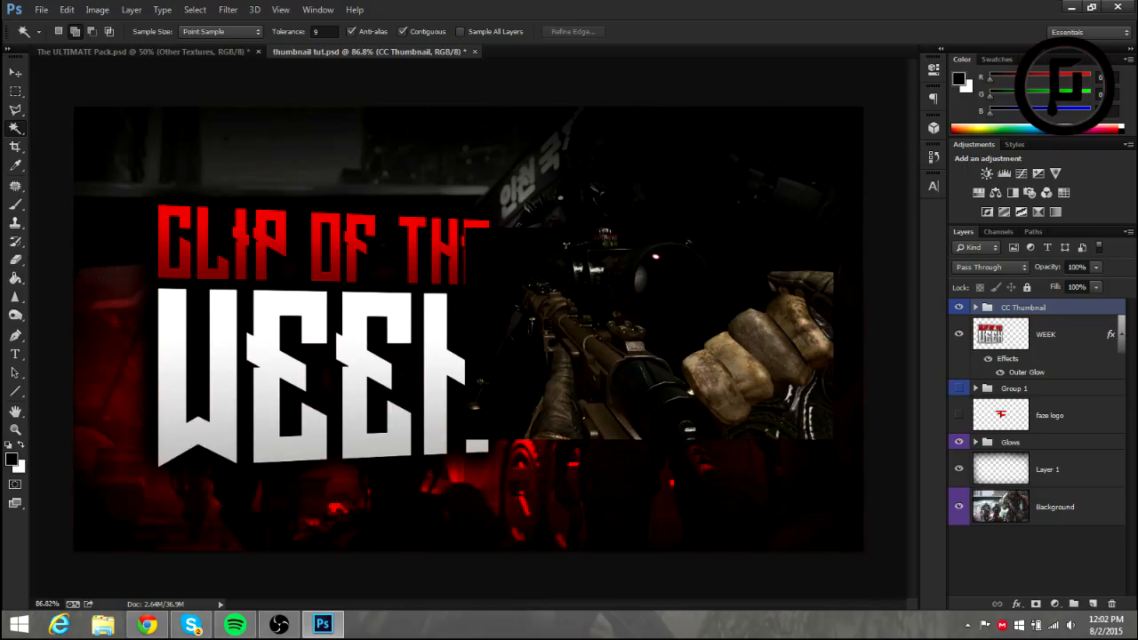
{"action": "left_click", "coordinate": [542, 267]}
{"action": "left_click", "coordinate": [545, 239]}
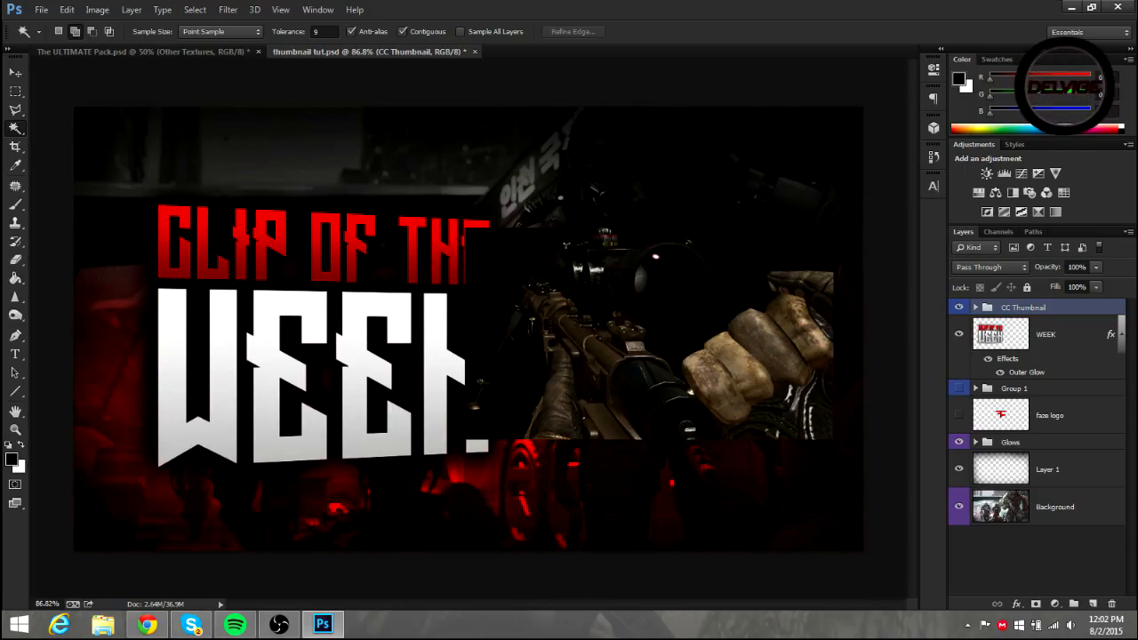
{"action": "left_click", "coordinate": [975, 308]}
{"action": "mouse_move", "coordinate": [1083, 557]}
{"action": "left_mouse_down"}
{"action": "mouse_move", "coordinate": [1083, 590]}
{"action": "mouse_move", "coordinate": [1083, 573]}
{"action": "left_mouse_up"}
{"action": "scroll", "coordinate": [1049, 445], "scroll_direction": "up", "scroll_amount": 3}
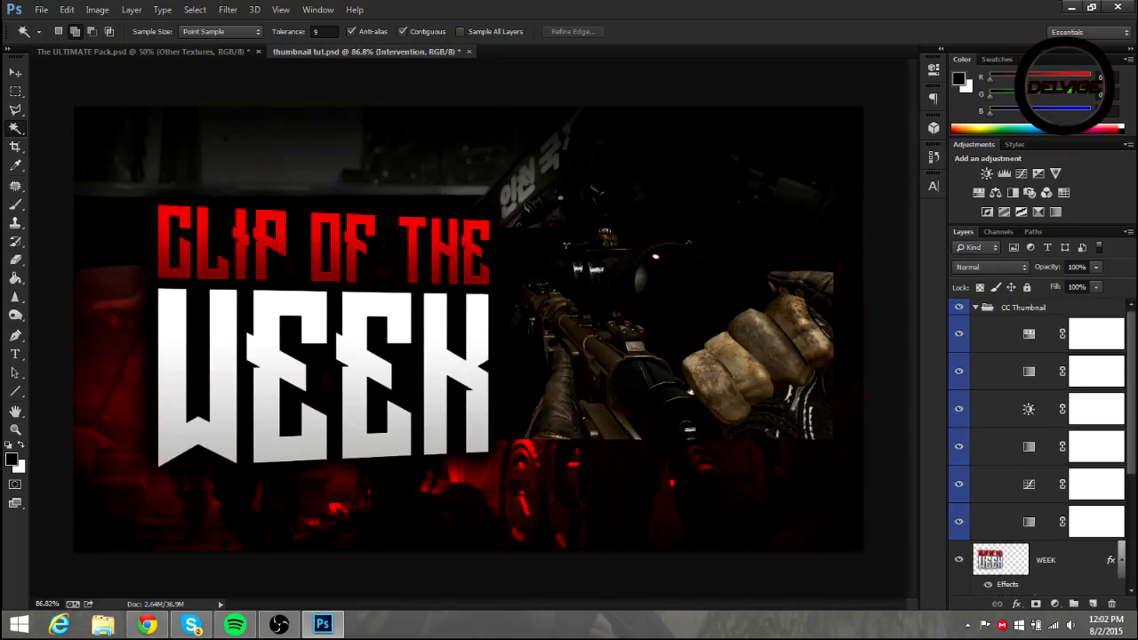
{"action": "left_click", "coordinate": [975, 308]}
{"action": "left_click_drag", "start_coordinate": [1058, 399], "coordinate": [1058, 325]}
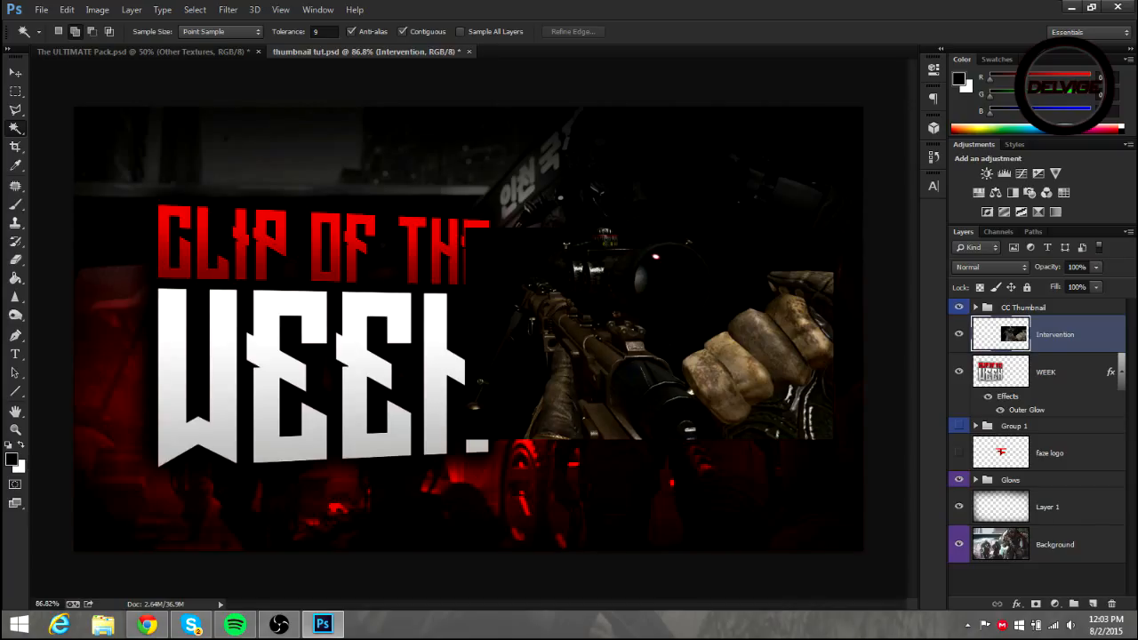
Select the black areas around the rifle and hands with the Magic Wand, delete them, and deselect
{"action": "left_click", "coordinate": [744, 268]}
{"action": "left_click", "coordinate": [657, 338]}
{"action": "left_click", "coordinate": [504, 276]}
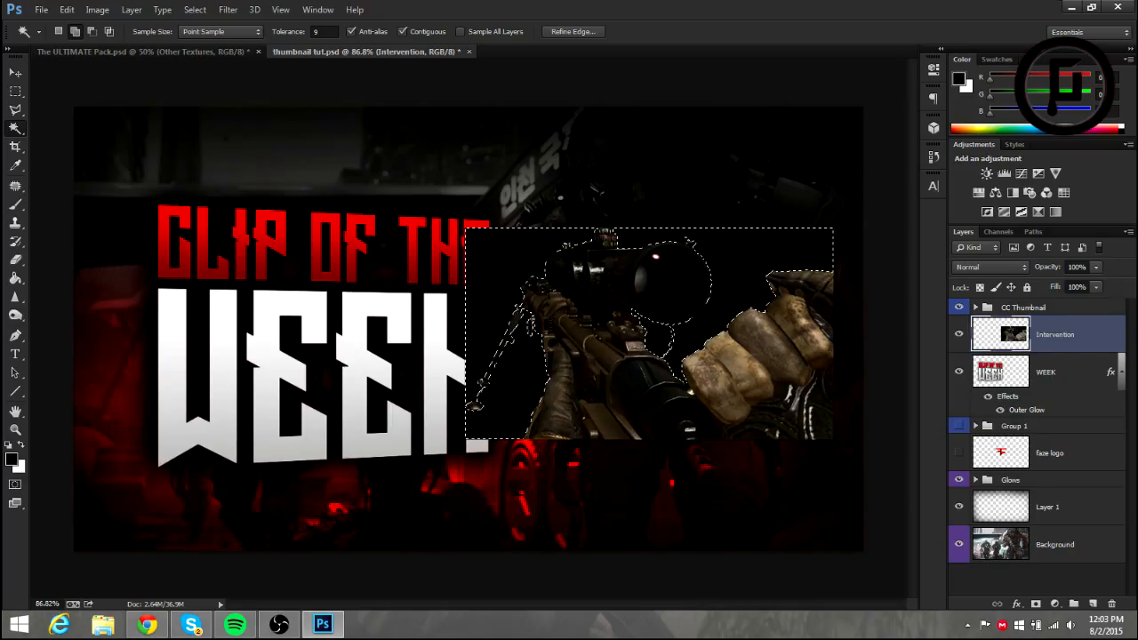
{"action": "key", "text": "Delete"}
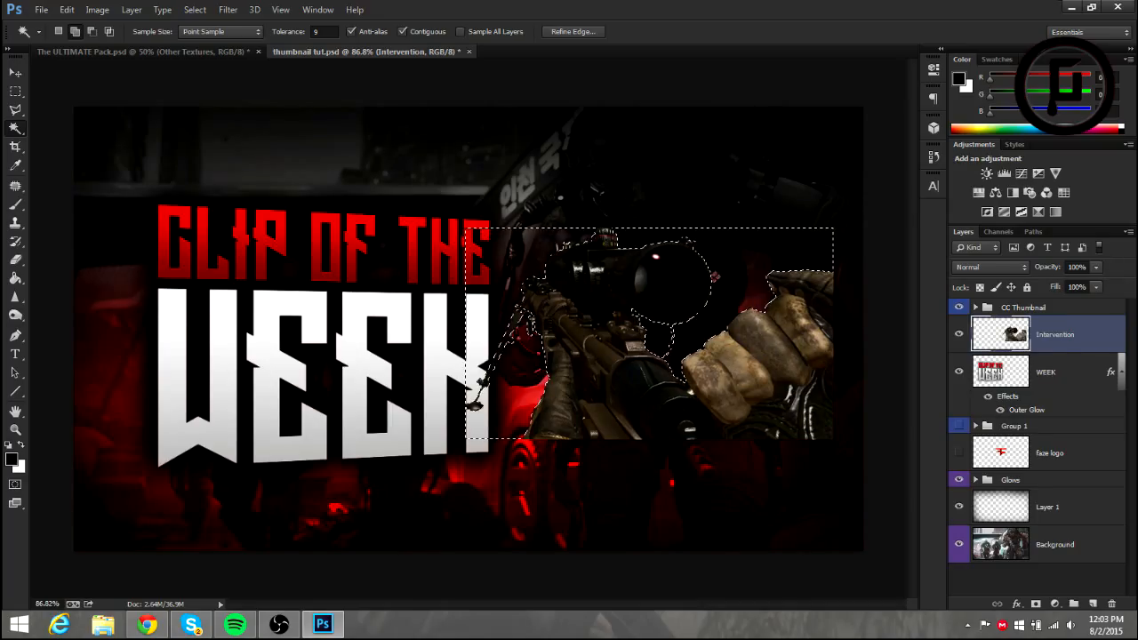
{"action": "key", "text": "ctrl+d"}
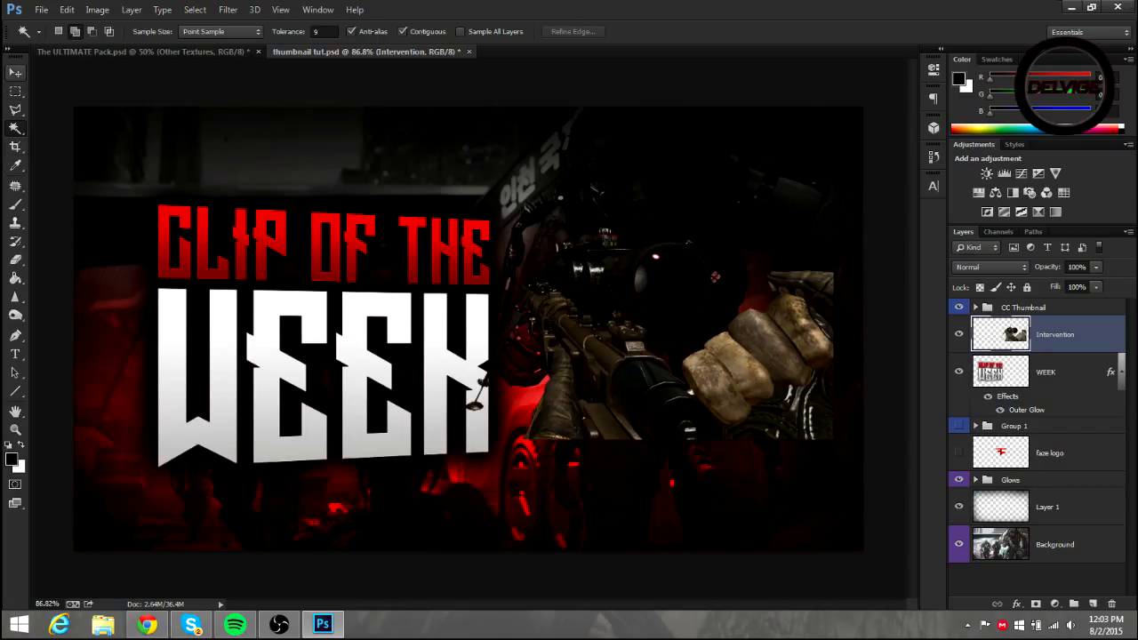
Scale the rifle image to about 152% and move it down and slightly to the right on the canvas
{"action": "left_click", "coordinate": [15, 72]}
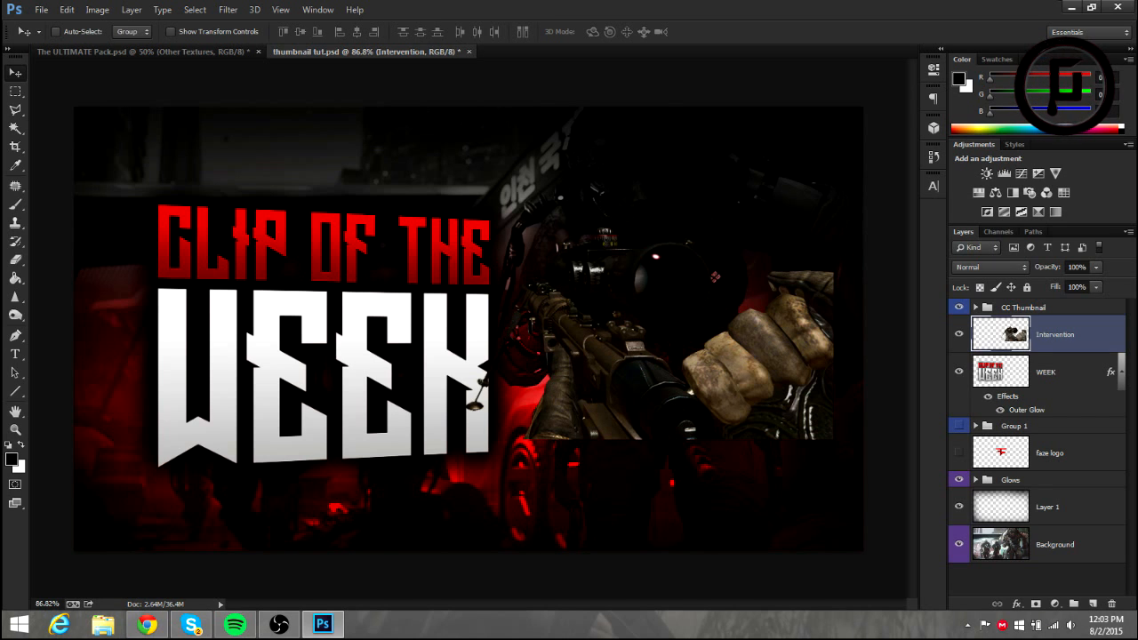
{"action": "key", "text": "ctrl+t"}
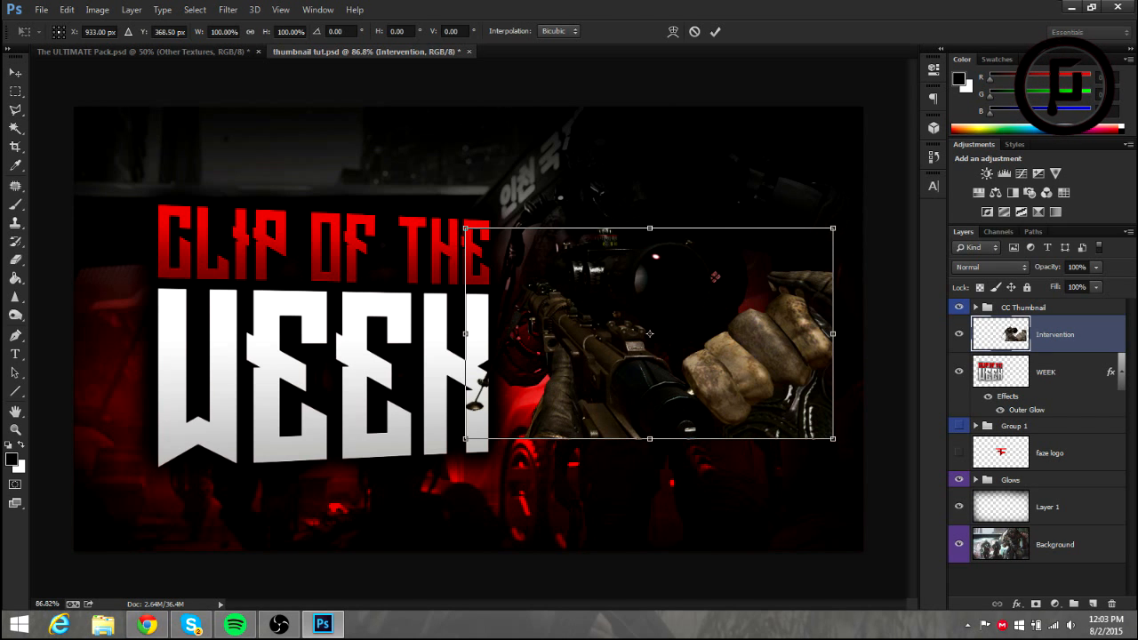
{"action": "left_click_drag", "start_coordinate": [466, 228], "coordinate": [369, 173]}
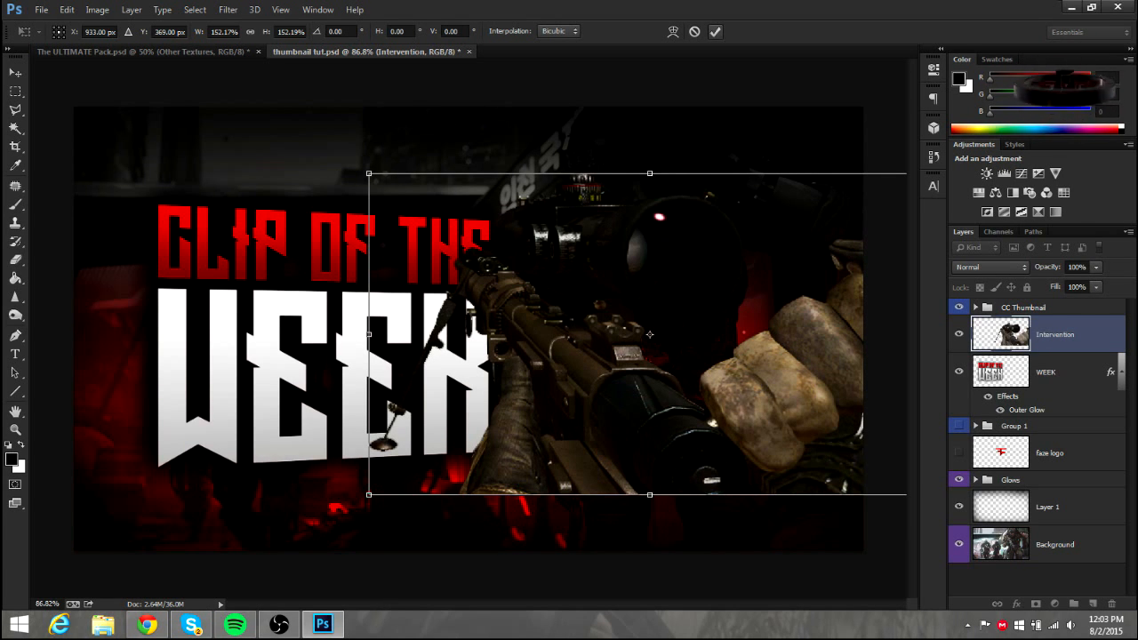
{"action": "left_click", "coordinate": [714, 31]}
{"action": "left_click_drag", "start_coordinate": [667, 411], "coordinate": [685, 485]}
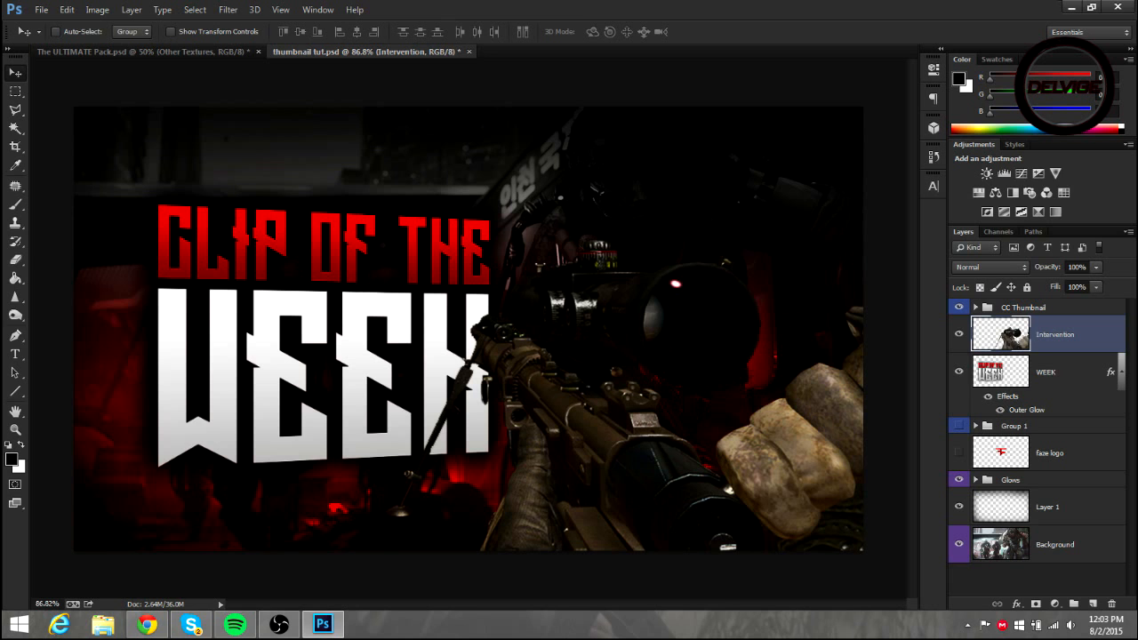
{"action": "key", "text": "ctrl+t"}
{"action": "left_click_drag", "start_coordinate": [305, 332], "coordinate": [307, 358]}
{"action": "left_click_drag", "start_coordinate": [783, 542], "coordinate": [805, 505]}
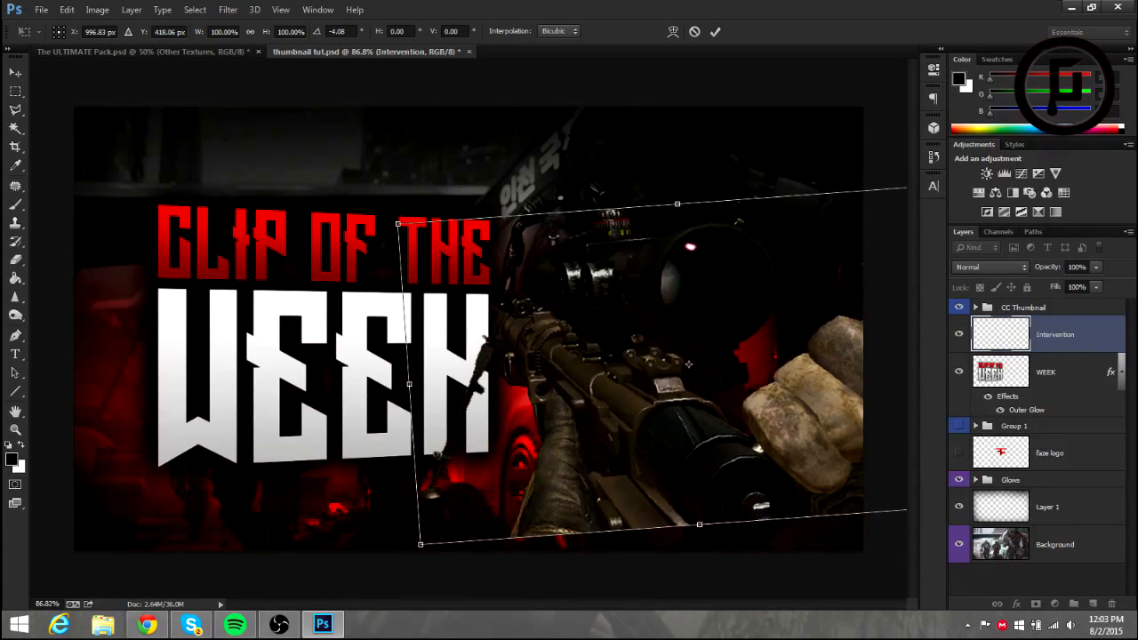
{"action": "left_click_drag", "start_coordinate": [688, 363], "coordinate": [692, 392]}
{"action": "left_click_drag", "start_coordinate": [402, 253], "coordinate": [400, 233]}
{"action": "left_click", "coordinate": [379, 232], "text": "alt"}
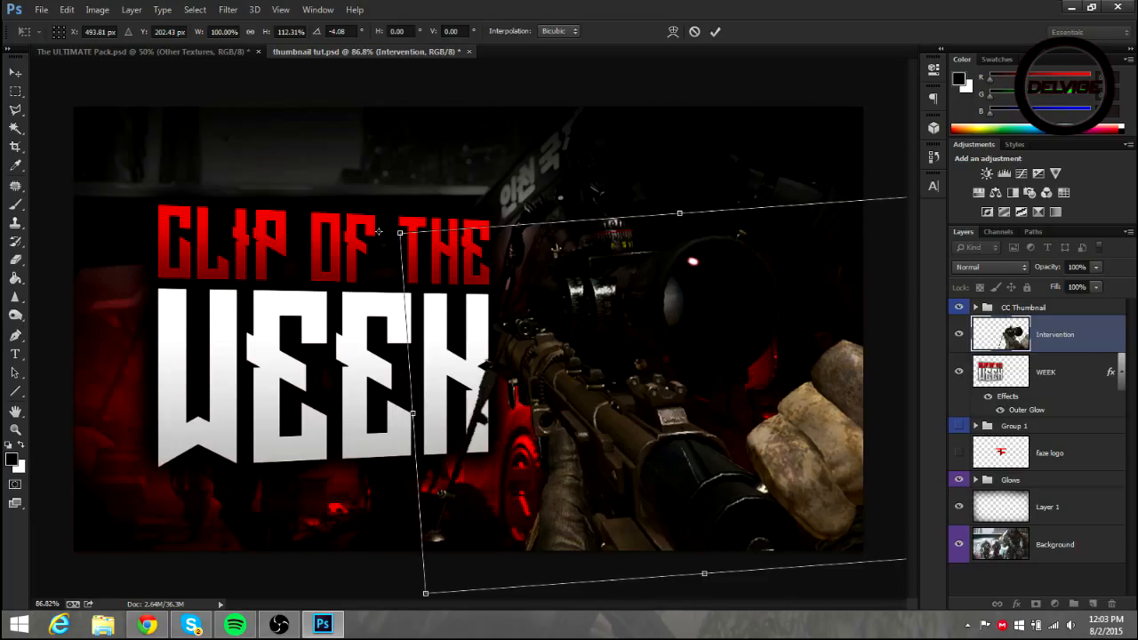
{"action": "left_click", "coordinate": [715, 31]}
Enlarge the rifle image to about 126%, rotate it about -8.6°, and reposition it over the right half of the canvas
{"action": "key", "text": "ctrl+t"}
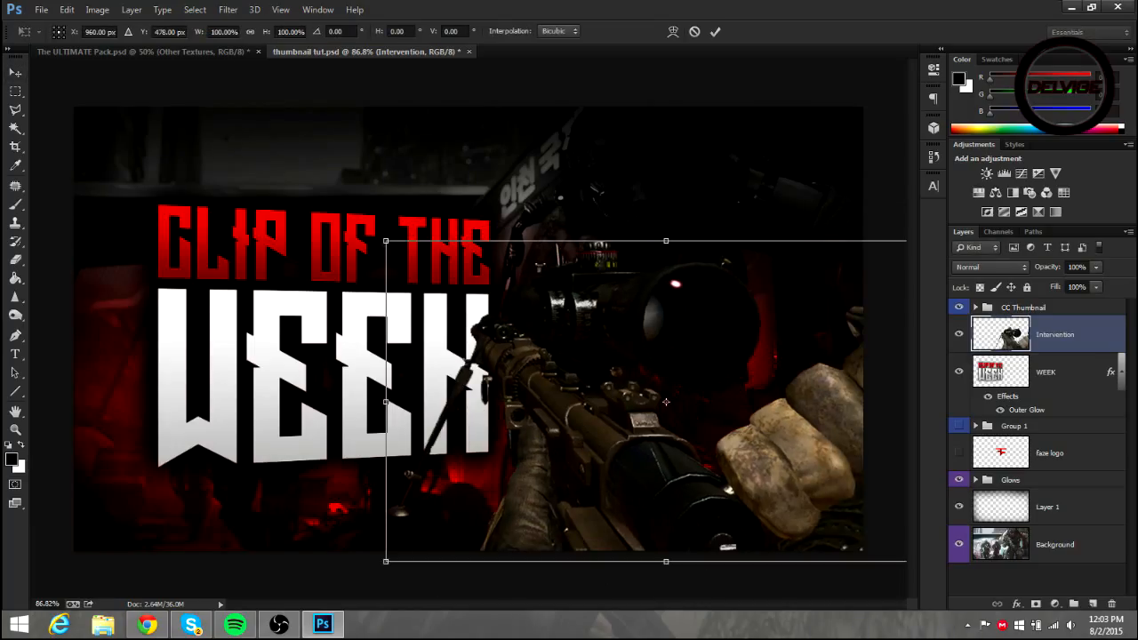
{"action": "left_click_drag", "start_coordinate": [328, 295], "coordinate": [316, 349]}
{"action": "left_click_drag", "start_coordinate": [364, 285], "coordinate": [284, 253]}
{"action": "left_click_drag", "start_coordinate": [702, 493], "coordinate": [712, 481]}
{"action": "left_click_drag", "start_coordinate": [674, 388], "coordinate": [713, 361]}
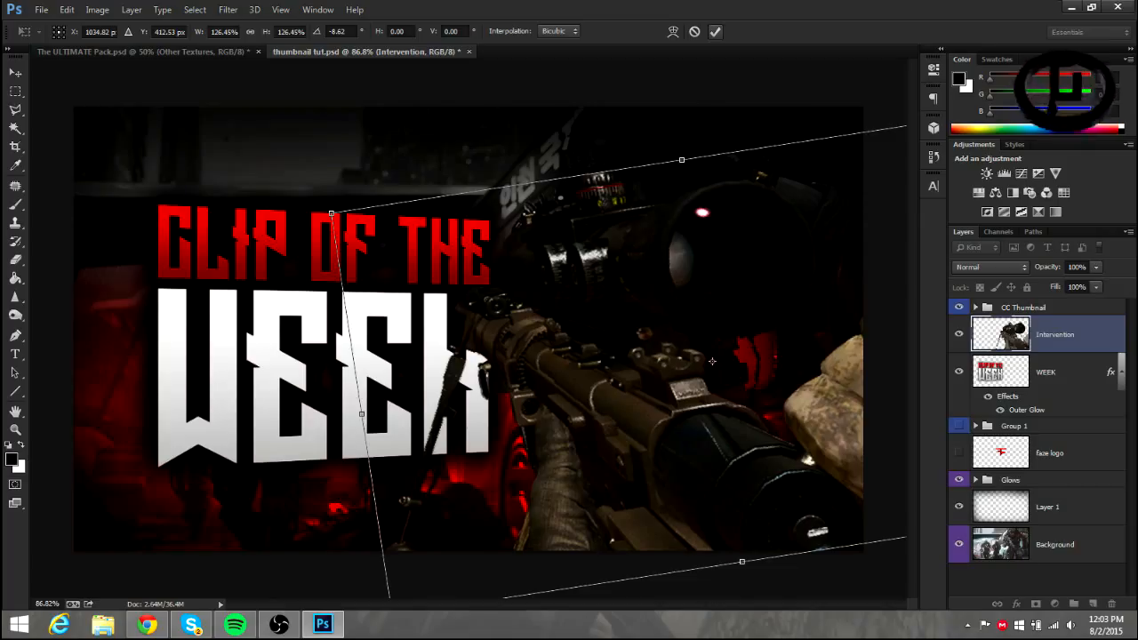
{"action": "key", "text": "Return"}
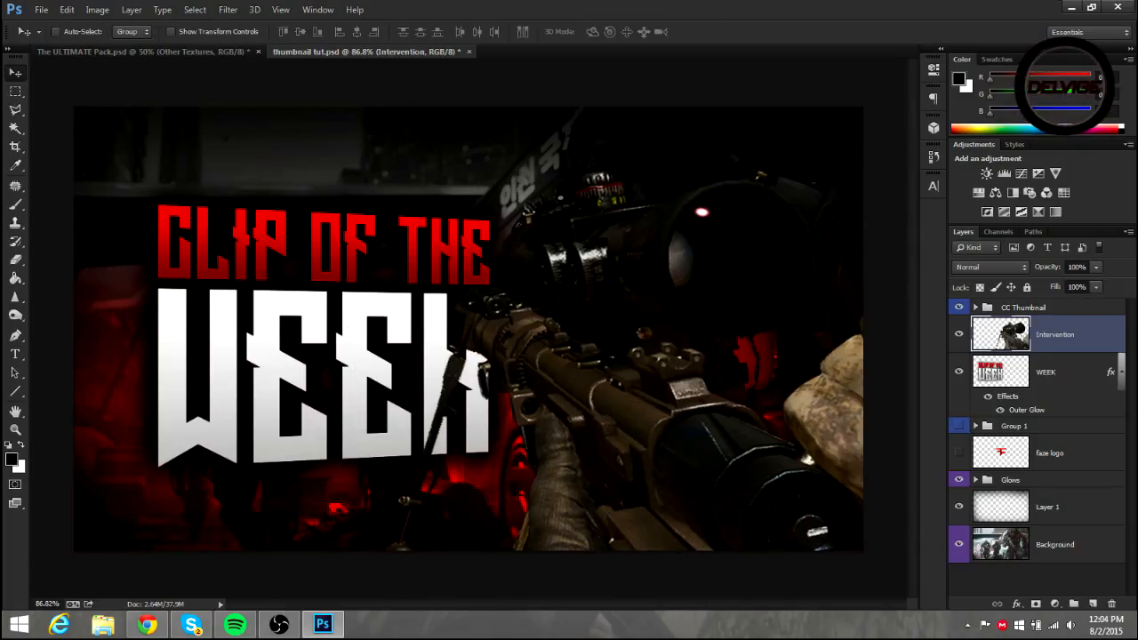
Place the Intervention layer beneath the WEEK layer and shift the title slightly left on the canvas
{"action": "left_click_drag", "start_coordinate": [1055, 336], "coordinate": [1055, 411]}
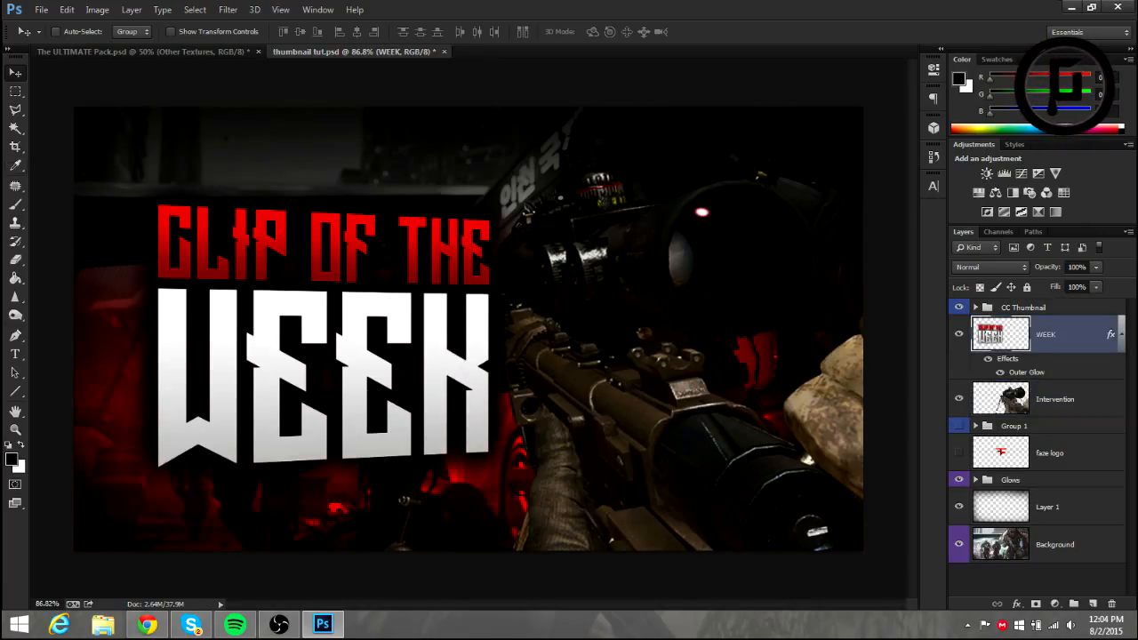
{"action": "left_click_drag", "start_coordinate": [398, 247], "coordinate": [382, 246]}
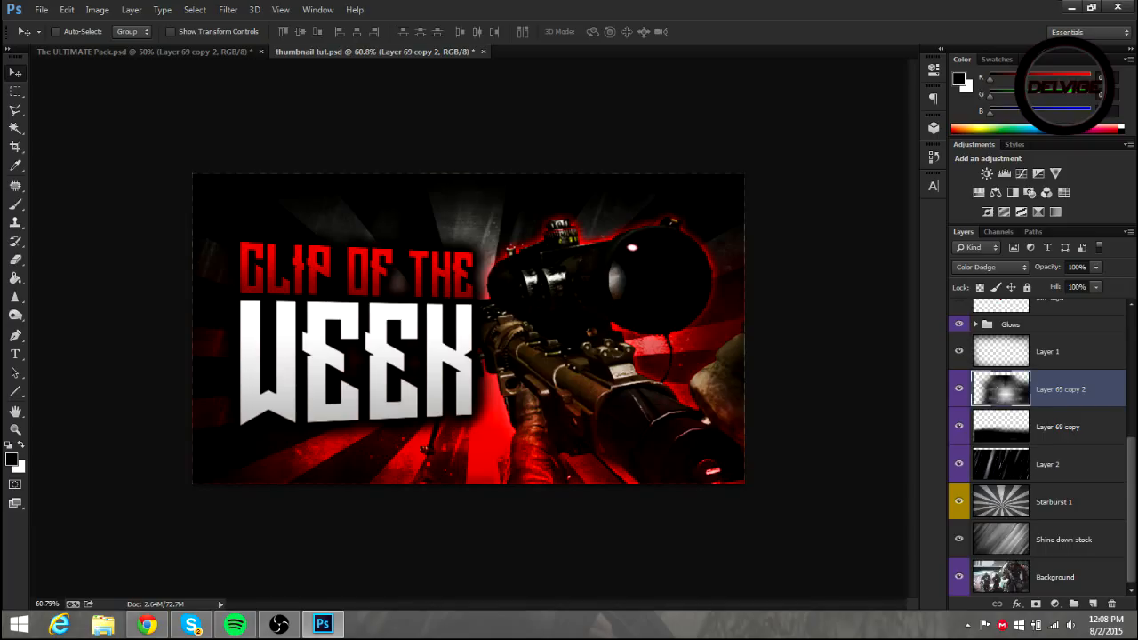
Set the Shine down stock layer's blend mode to Overlay and its opacity to 69%
{"action": "left_click", "coordinate": [1064, 540]}
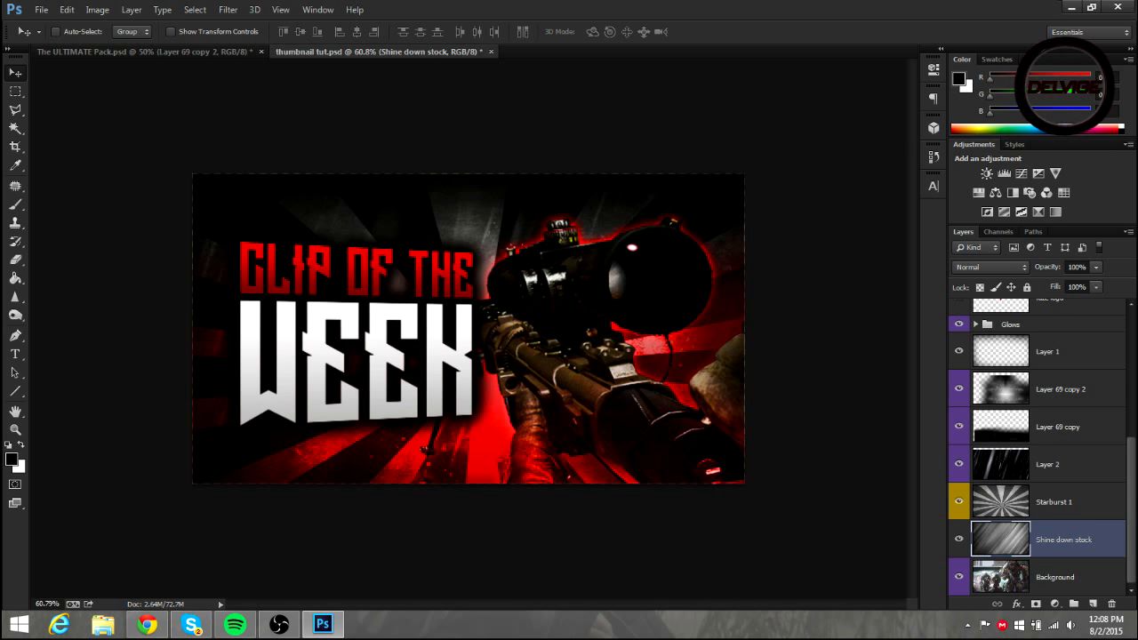
{"action": "double_click", "coordinate": [1103, 539]}
{"action": "left_click", "coordinate": [845, 137]}
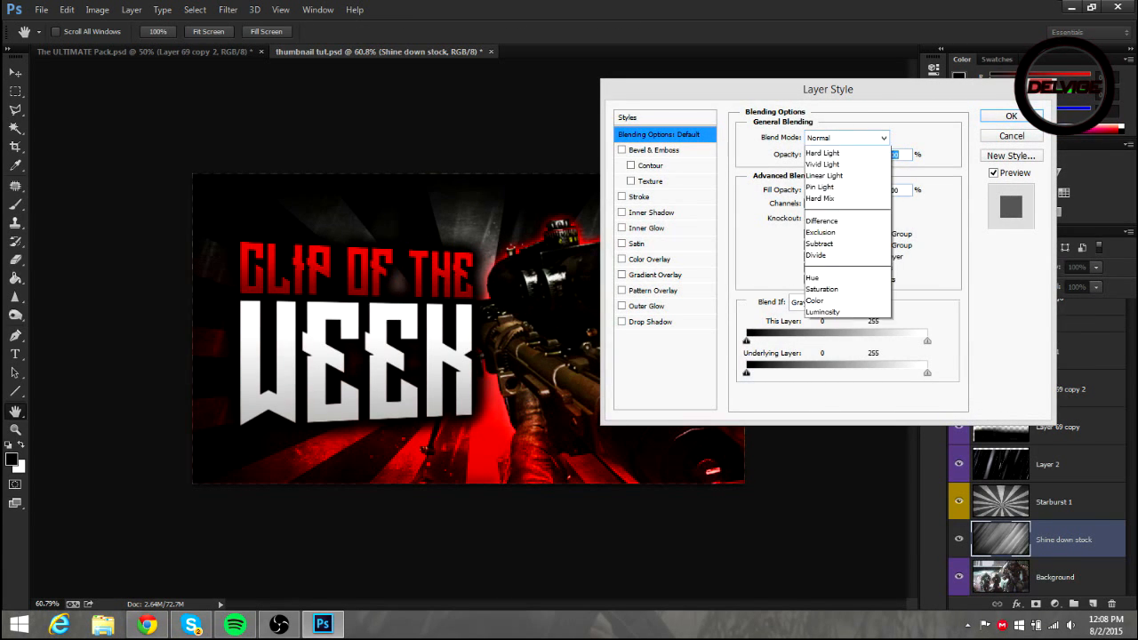
{"action": "left_click", "coordinate": [827, 323]}
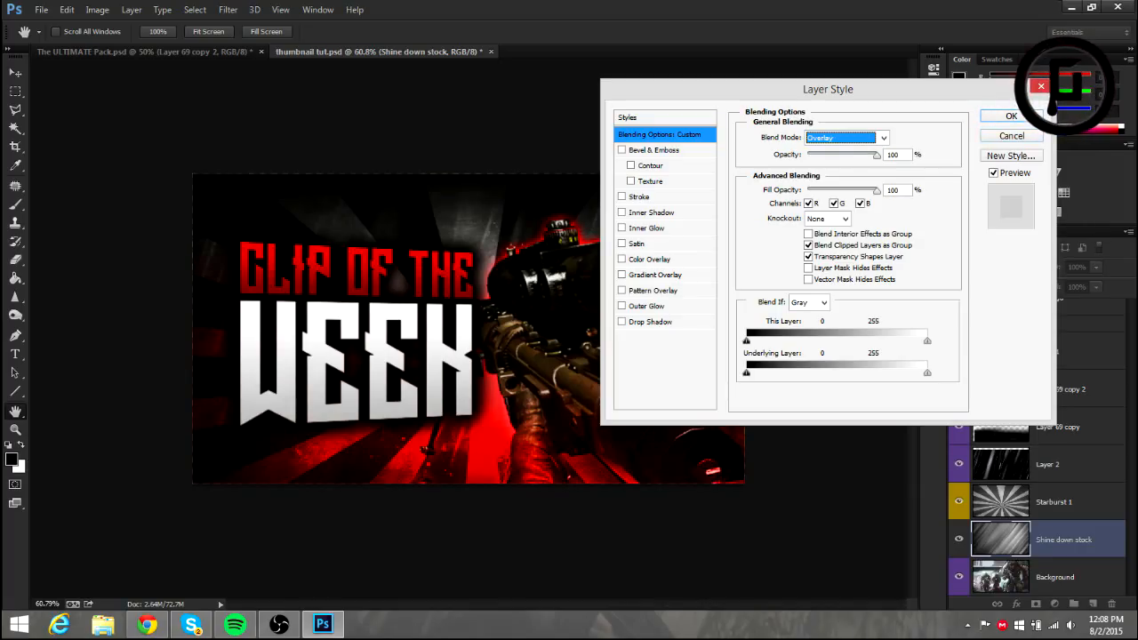
{"action": "left_click", "coordinate": [883, 138]}
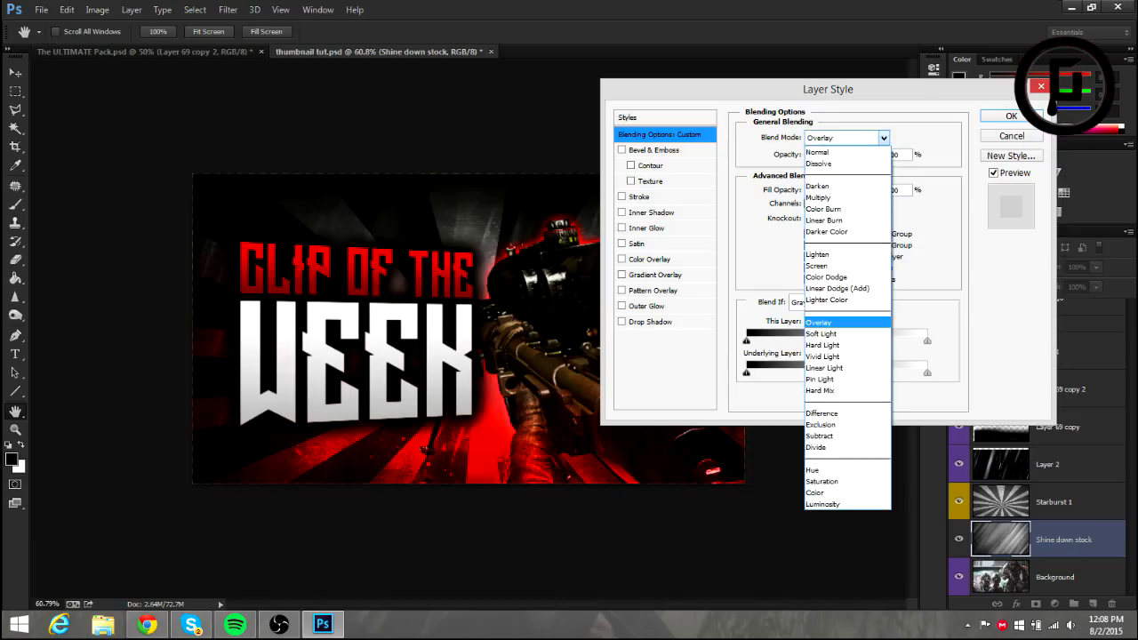
{"action": "left_click", "coordinate": [883, 138]}
{"action": "left_click_drag", "start_coordinate": [877, 155], "coordinate": [855, 156]}
{"action": "key", "text": "Return"}
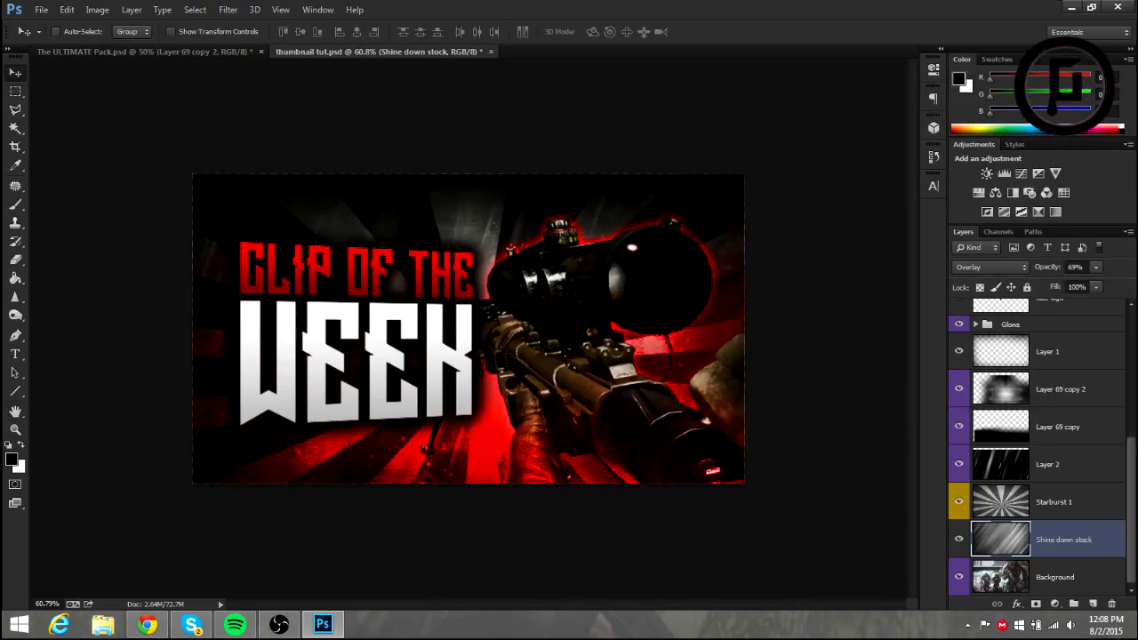
Shift the Starburst 1 layer slightly right and set it to Overlay blending at 60% opacity
{"action": "left_click", "coordinate": [1055, 502]}
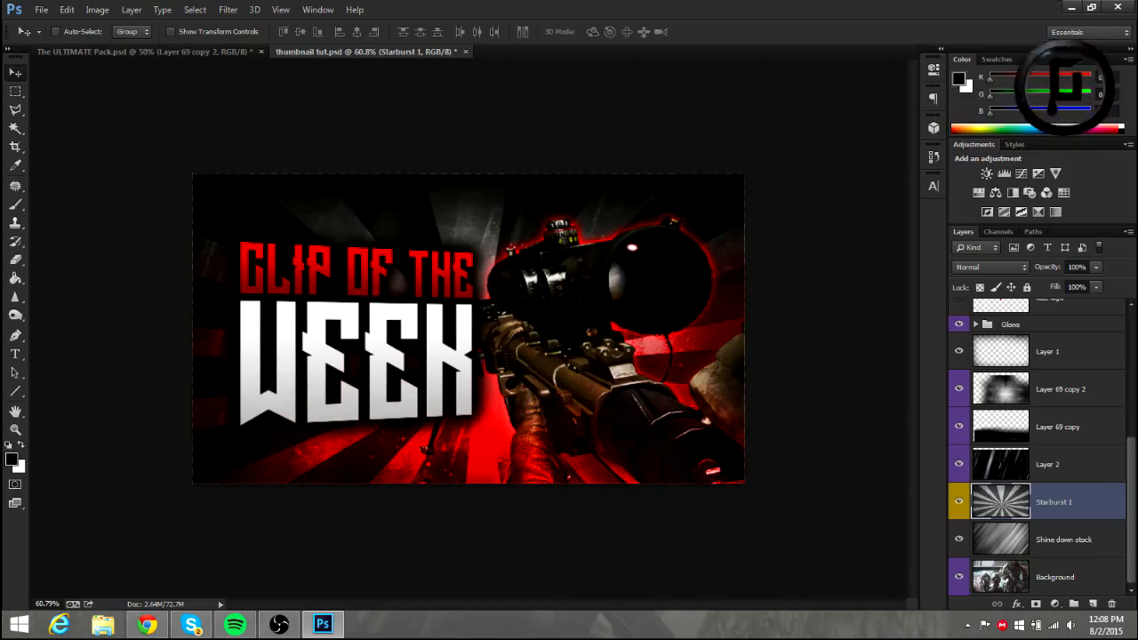
{"action": "left_click_drag", "start_coordinate": [583, 355], "coordinate": [624, 360]}
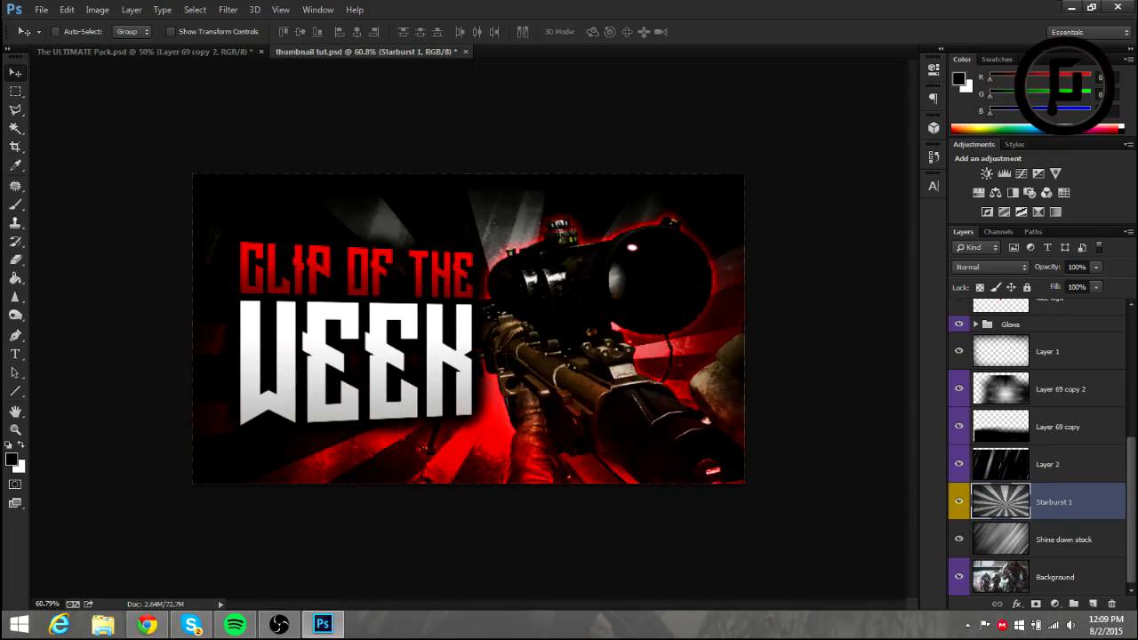
{"action": "double_click", "coordinate": [1086, 503]}
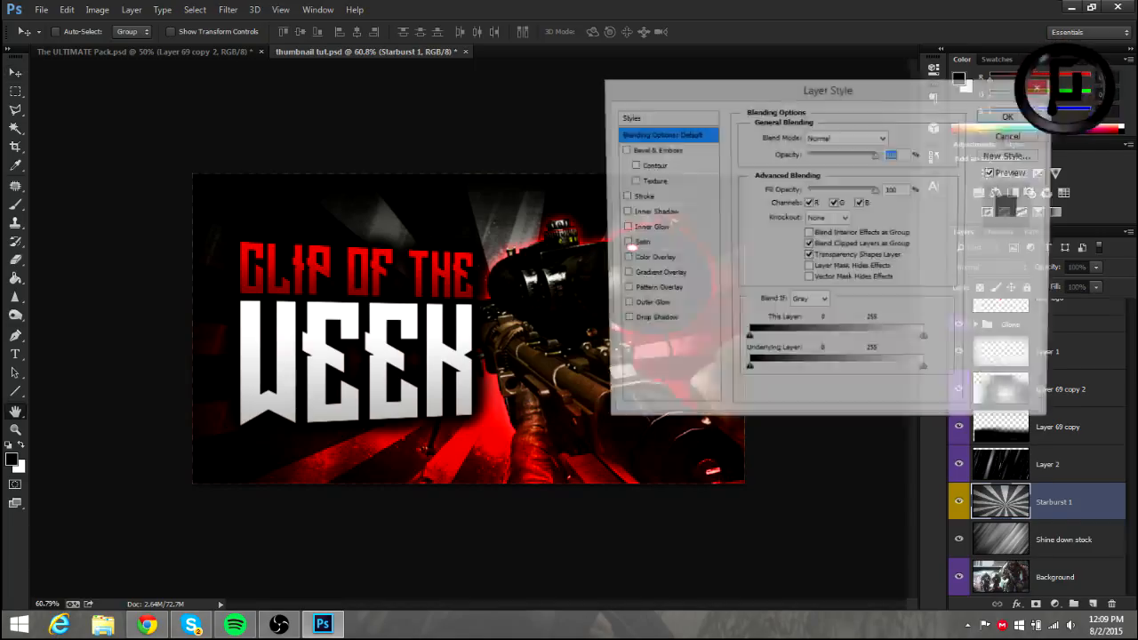
{"action": "left_click", "coordinate": [846, 138]}
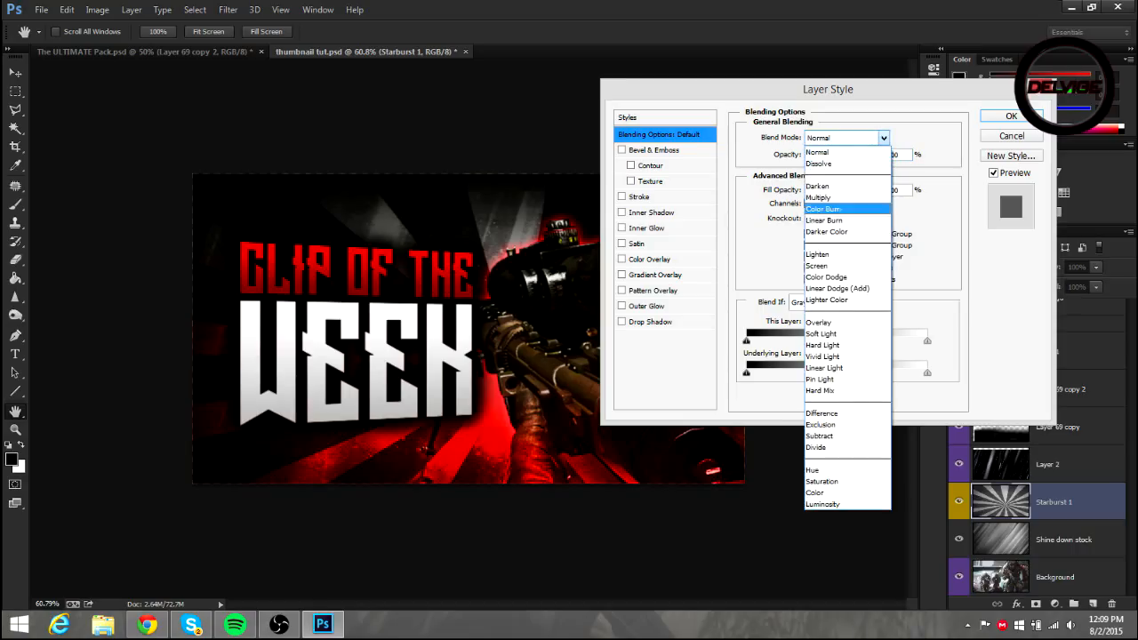
{"action": "left_click", "coordinate": [827, 322]}
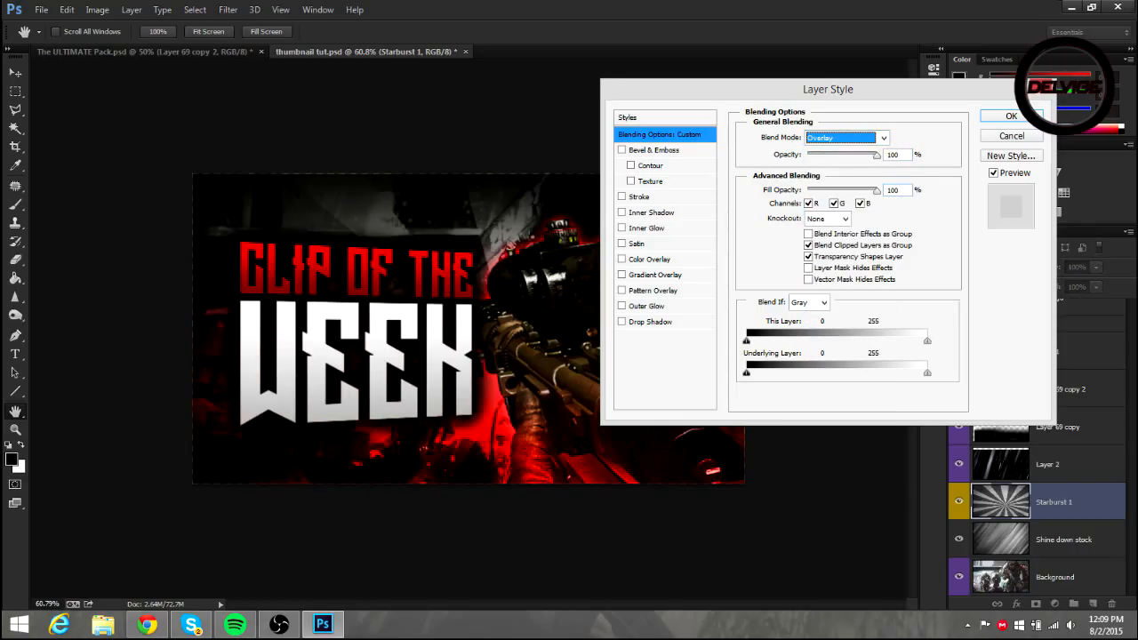
{"action": "left_click_drag", "start_coordinate": [877, 156], "coordinate": [849, 156]}
{"action": "key", "text": "Return"}
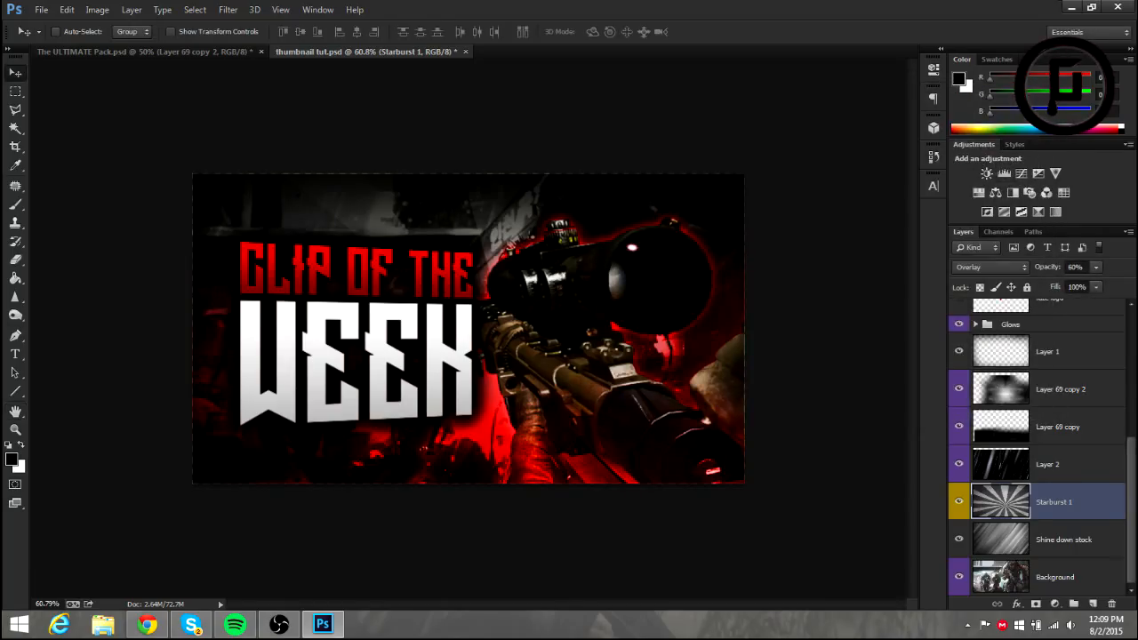
Erase the left half of the Starburst 1 layer behind the title with a soft 400 px Eraser
{"action": "left_click", "coordinate": [15, 260]}
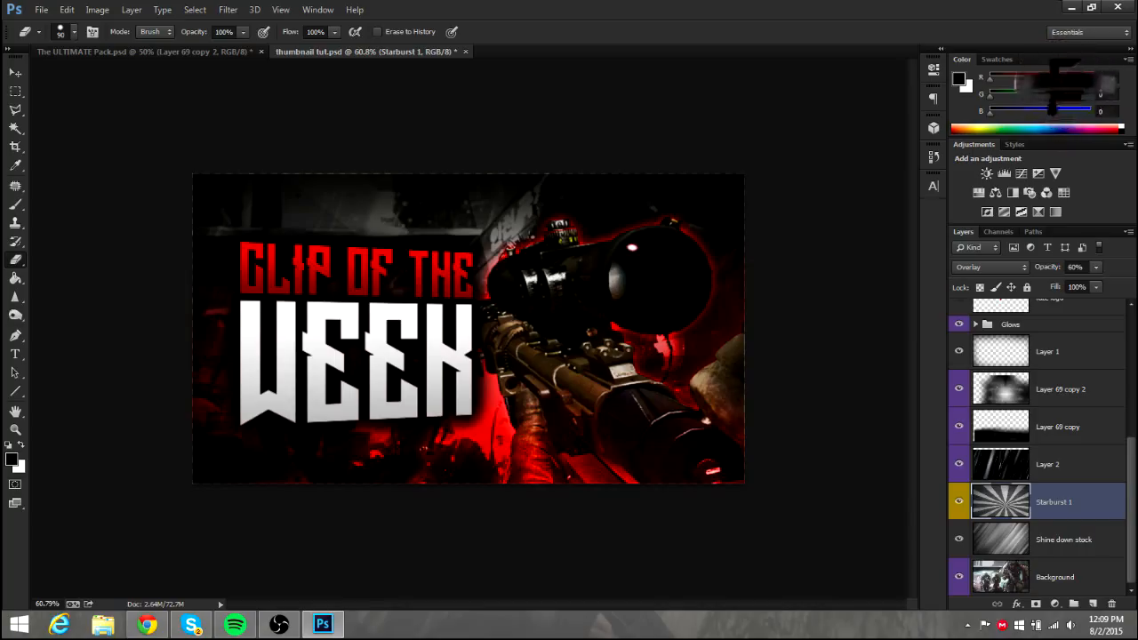
{"action": "key", "text": "bracketright"}
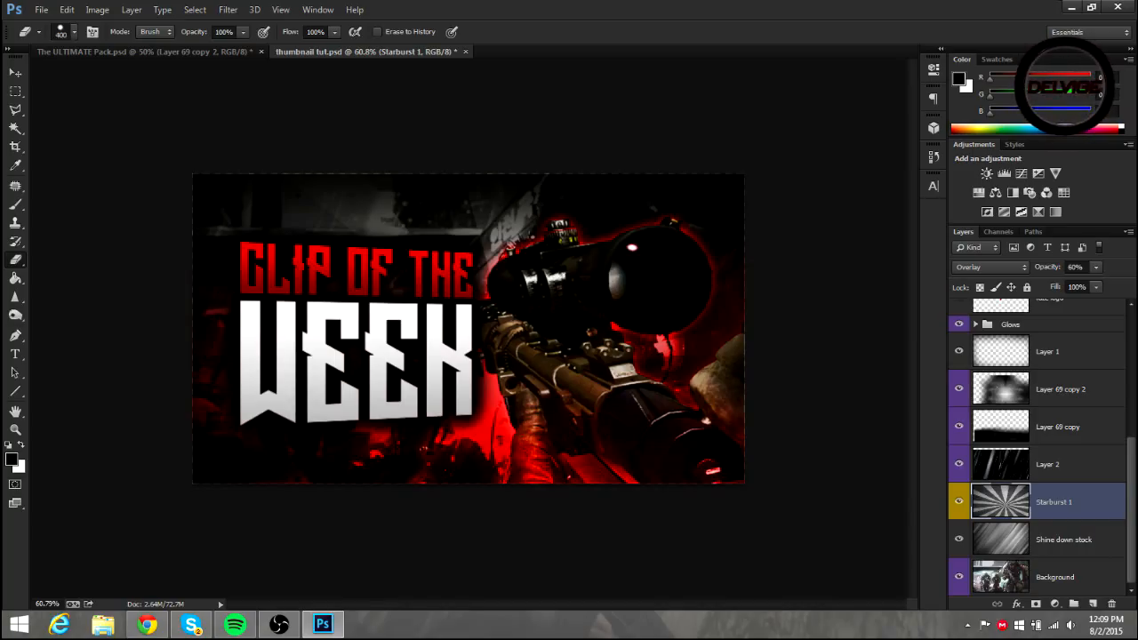
{"action": "left_click", "coordinate": [74, 31]}
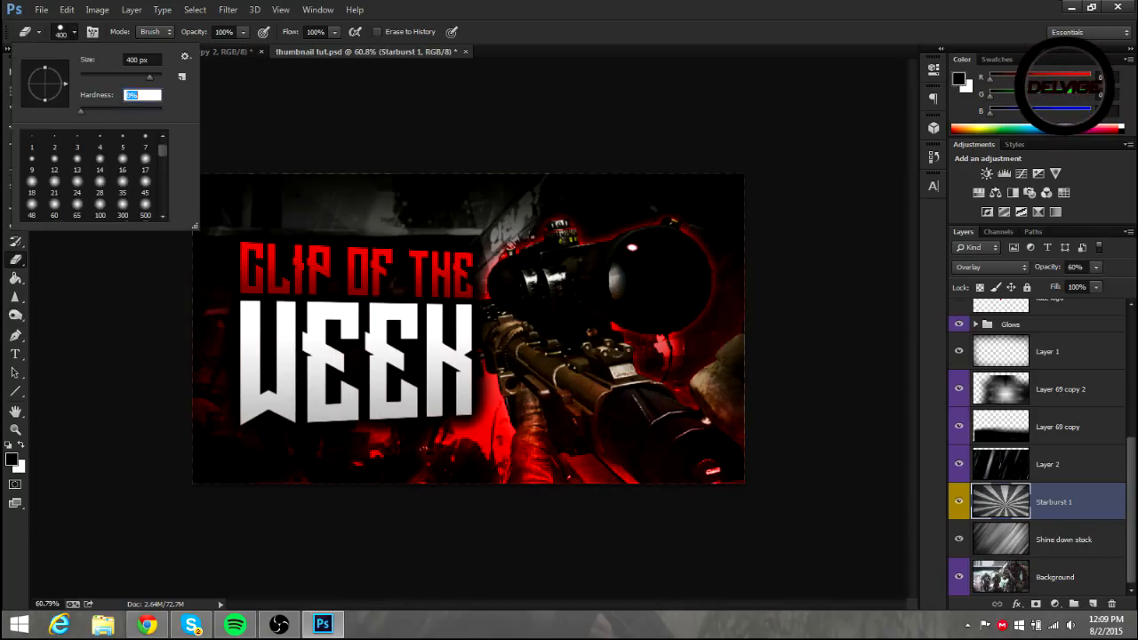
{"action": "key", "text": "Return"}
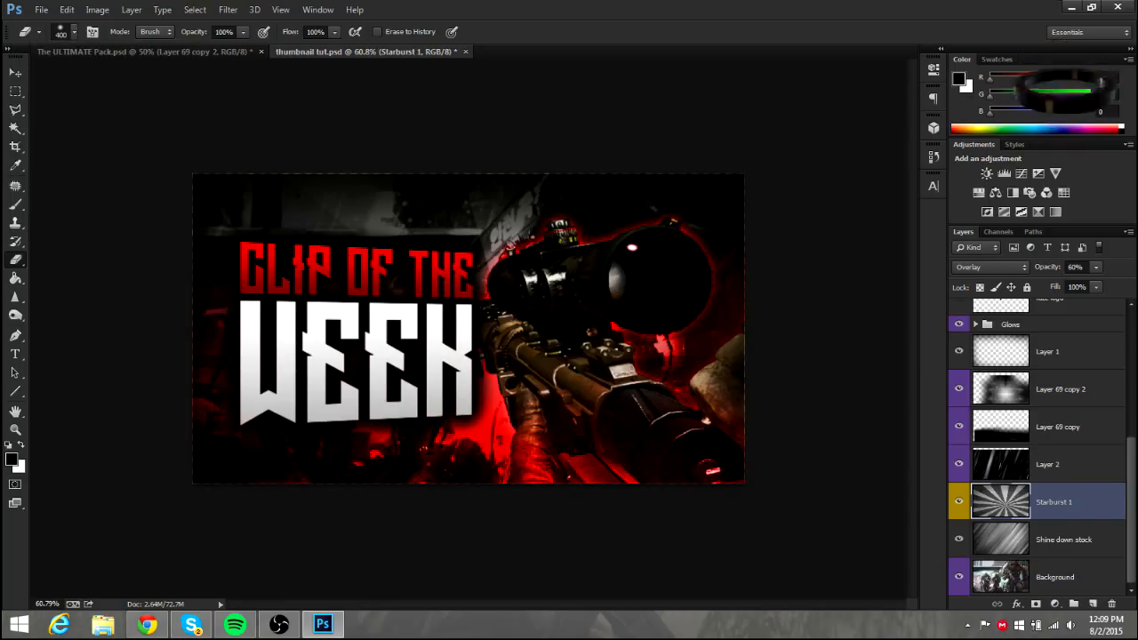
{"action": "left_click", "coordinate": [421, 227]}
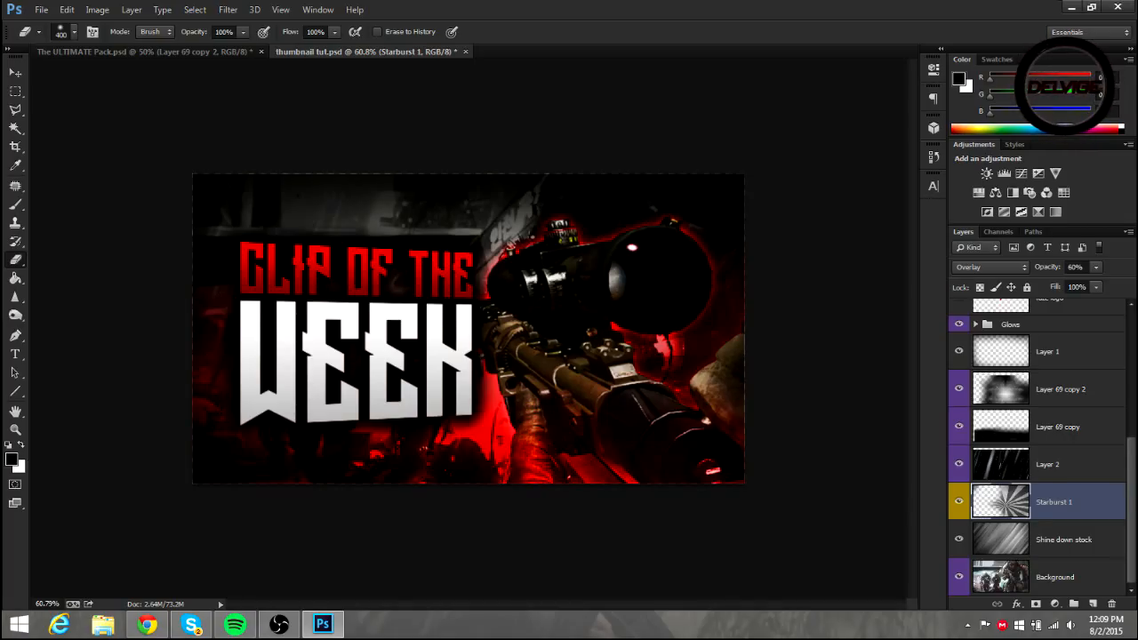
Raise the Starburst 1 layer's opacity to 76%
{"action": "double_click", "coordinate": [1089, 503]}
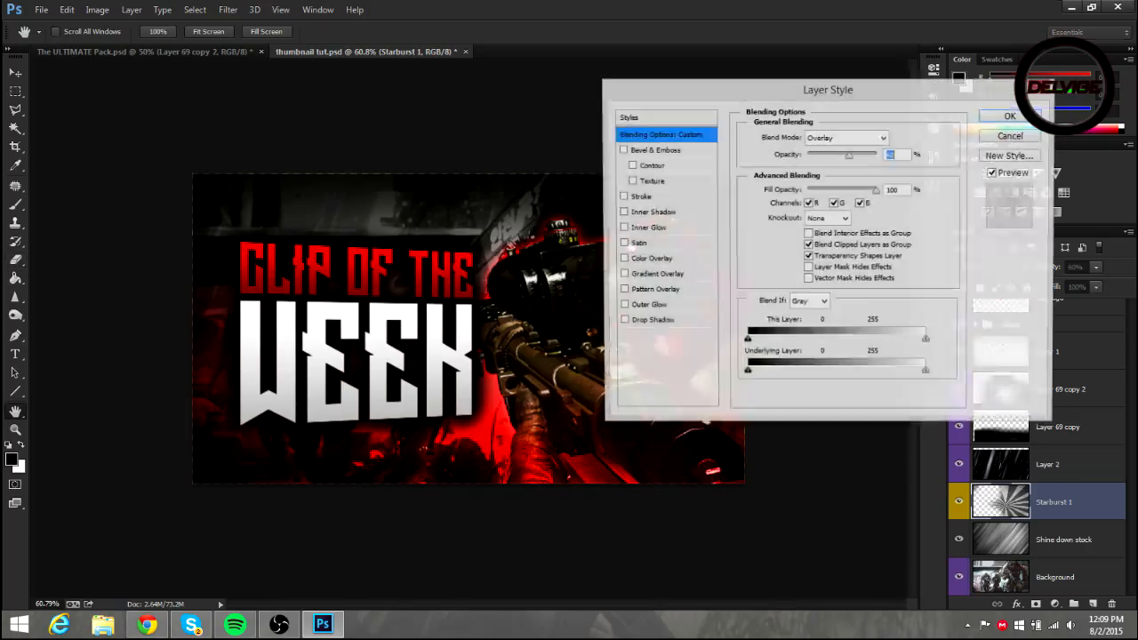
{"action": "left_click_drag", "start_coordinate": [849, 156], "coordinate": [860, 156]}
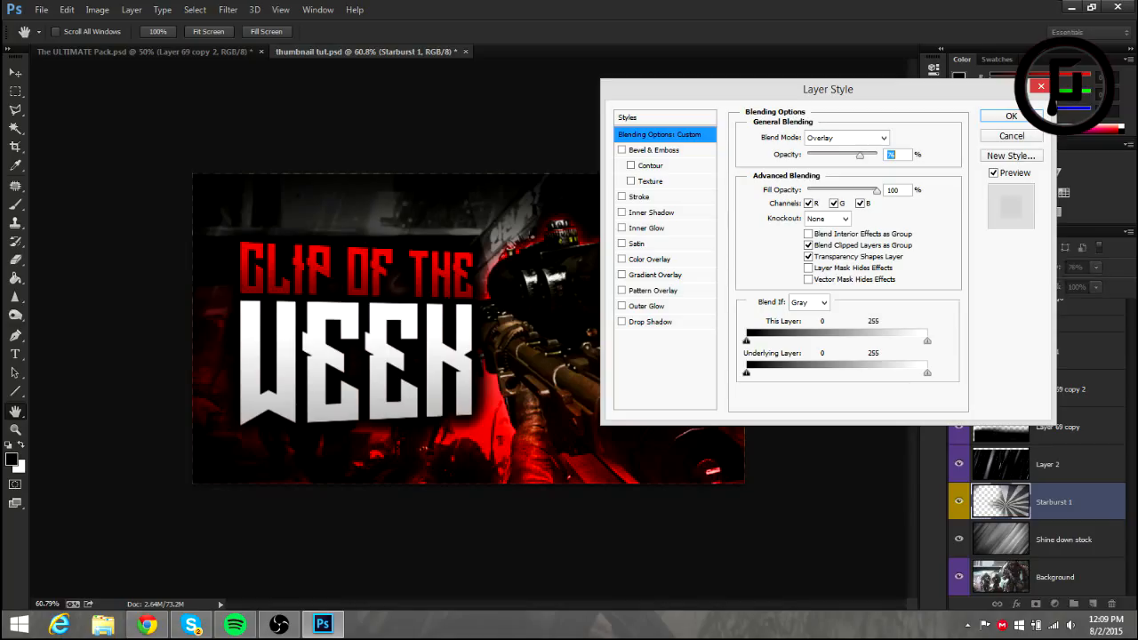
{"action": "key", "text": "Return"}
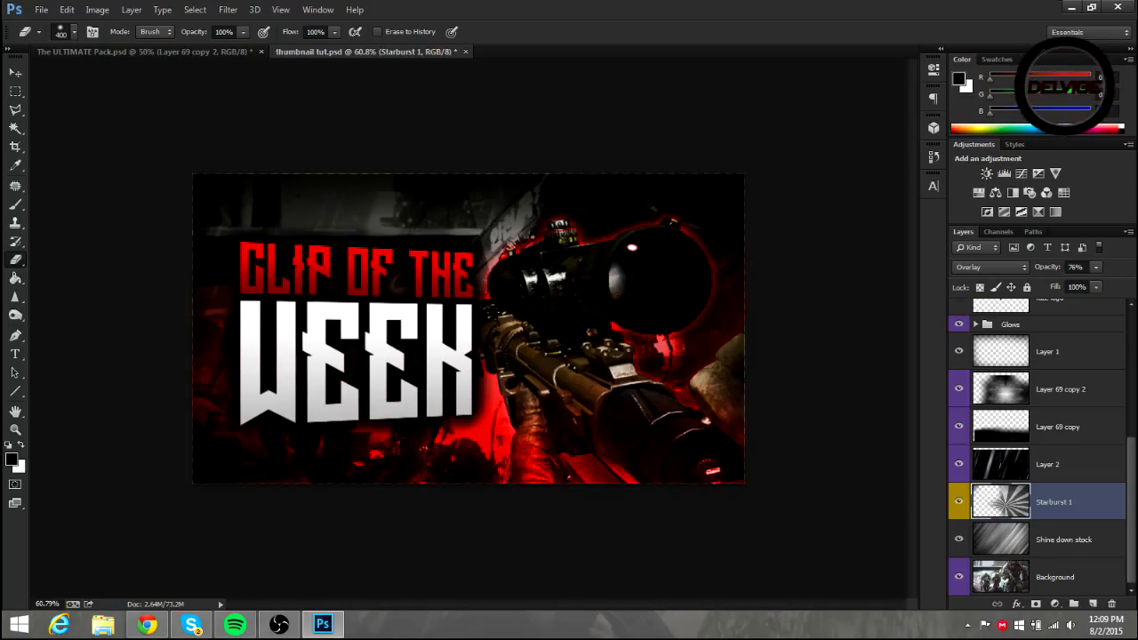
Move the light streaks on Layer 2 slightly down on the canvas
{"action": "left_click", "coordinate": [1049, 464]}
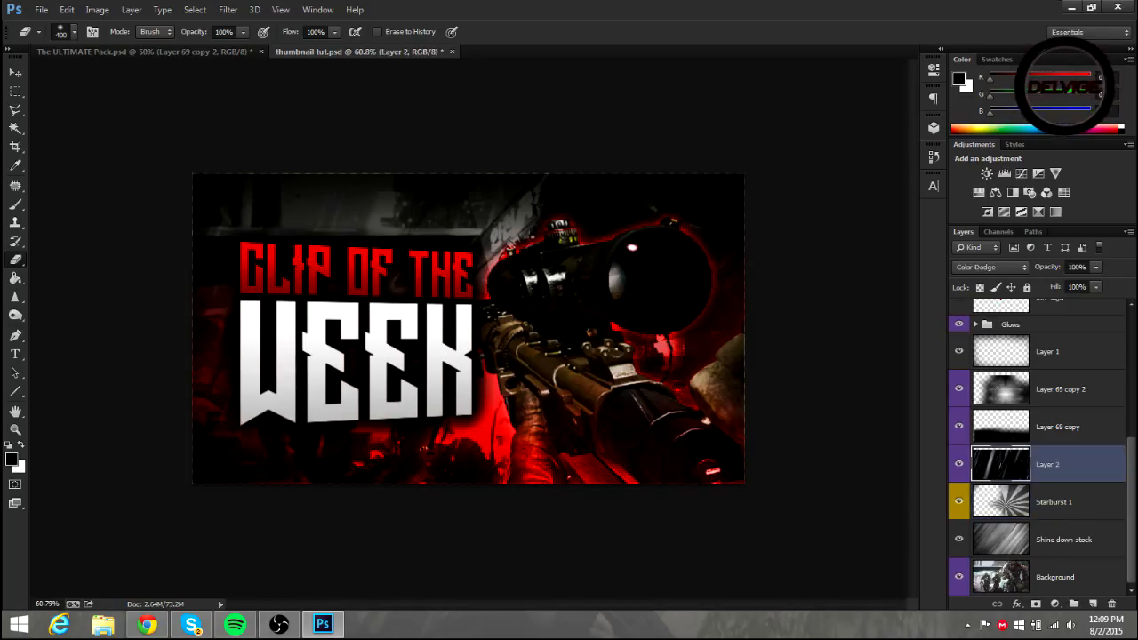
{"action": "left_click", "coordinate": [16, 73]}
{"action": "left_click_drag", "start_coordinate": [454, 341], "coordinate": [458, 371]}
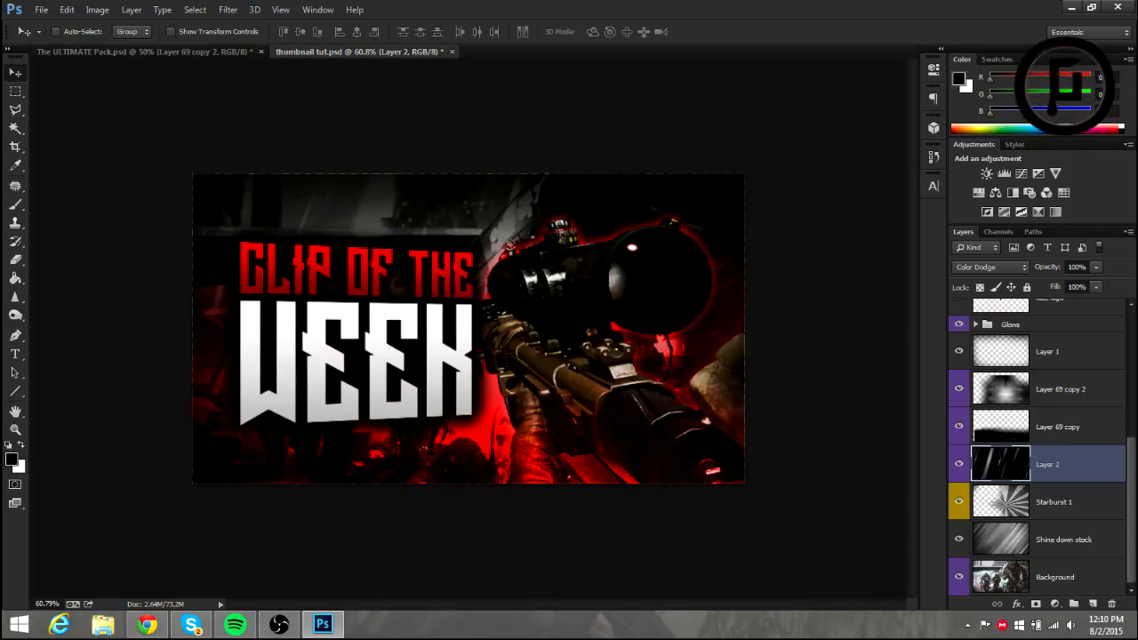
Move the Layer 69 copy light effect from the bottom edge well up the canvas
{"action": "left_click", "coordinate": [1058, 427]}
{"action": "left_click_drag", "start_coordinate": [604, 476], "coordinate": [587, 303]}
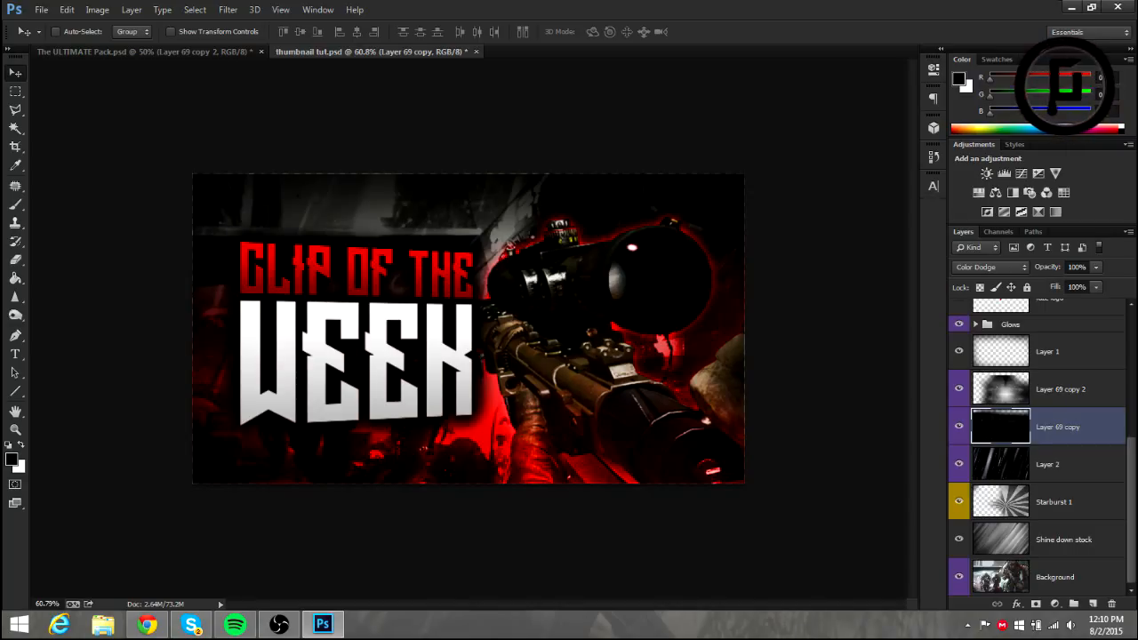
{"action": "left_click_drag", "start_coordinate": [619, 283], "coordinate": [630, 247]}
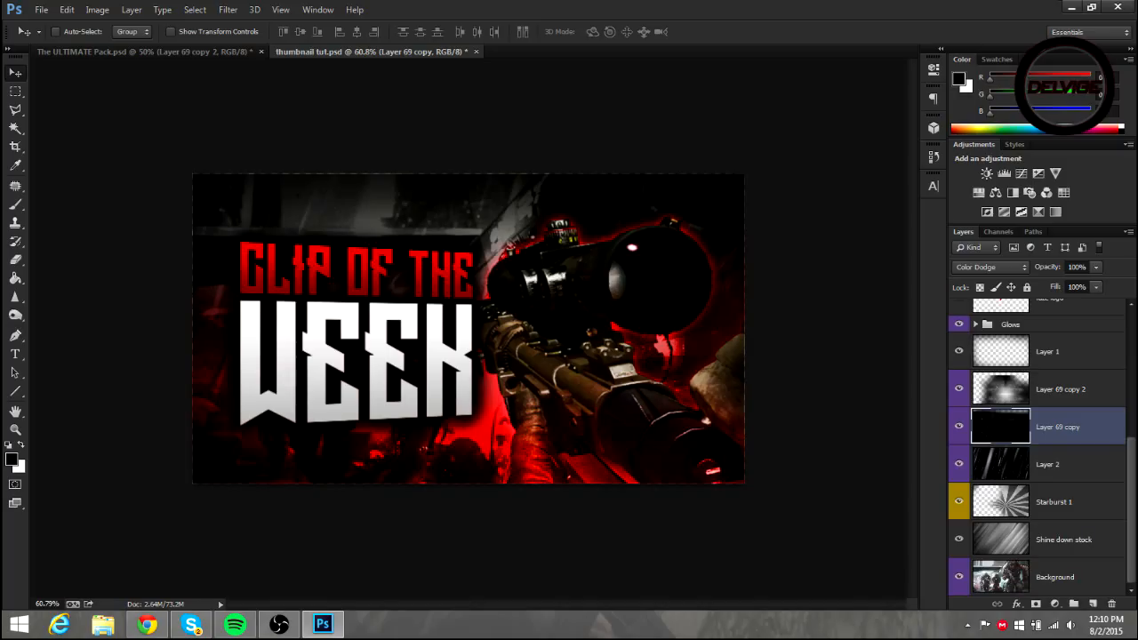
Place Layer 69 copy 2 above the Glows group and shift its glow left behind the title
{"action": "left_click", "coordinate": [1058, 388]}
{"action": "left_click_drag", "start_coordinate": [1058, 389], "coordinate": [1058, 485]}
{"action": "left_click_drag", "start_coordinate": [471, 391], "coordinate": [333, 377]}
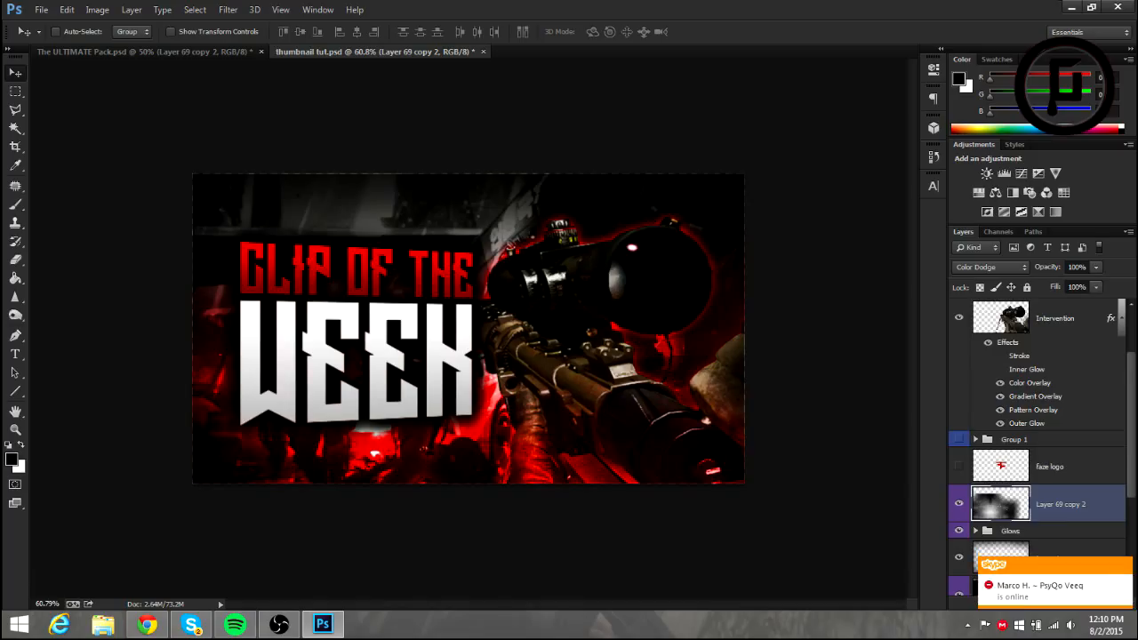
Stretch the Red layer in the Glows group upward to about 117% height, and collapse the group
{"action": "scroll", "coordinate": [1036, 444], "scroll_direction": "down", "scroll_amount": 2}
{"action": "left_click", "coordinate": [1023, 449]}
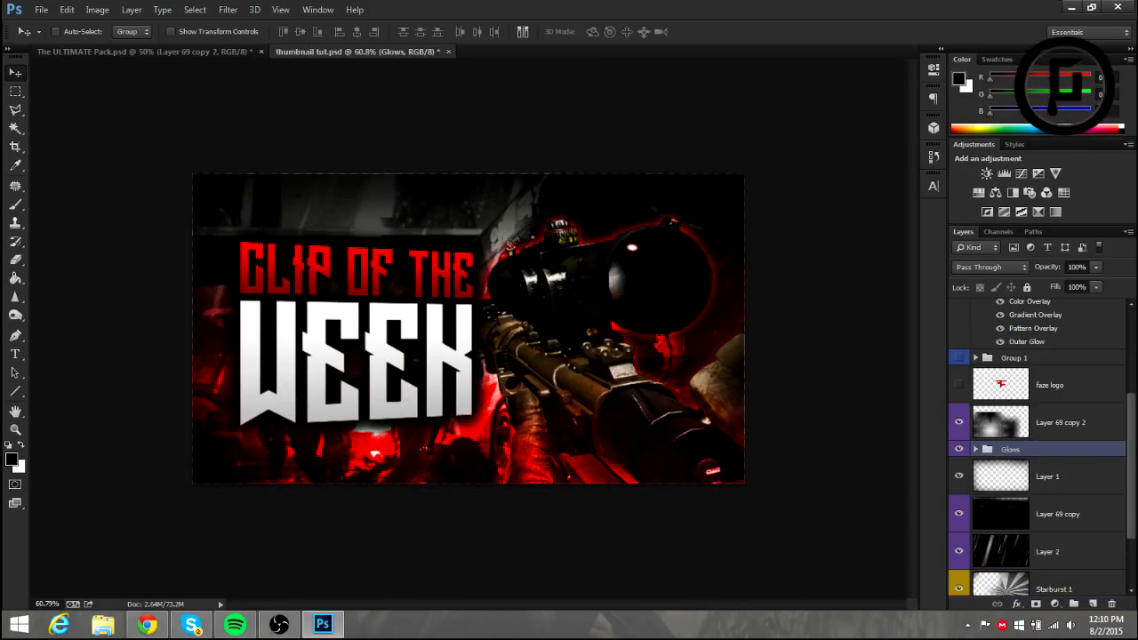
{"action": "left_click", "coordinate": [975, 449]}
{"action": "scroll", "coordinate": [1032, 498], "scroll_direction": "down", "scroll_amount": 3}
{"action": "left_click", "coordinate": [1070, 545]}
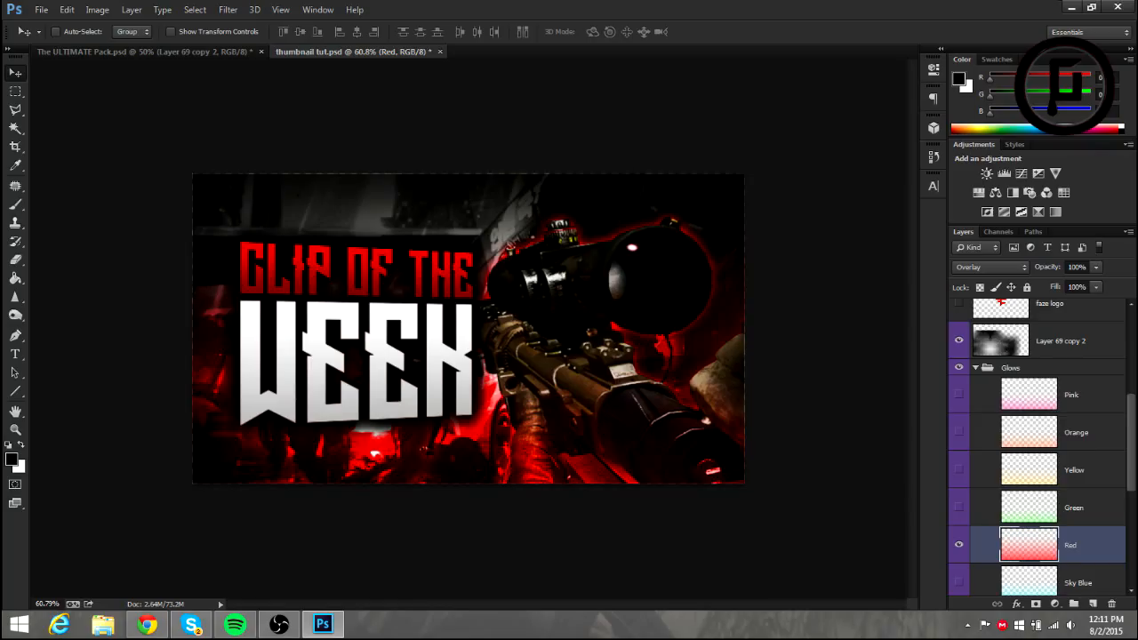
{"action": "key", "text": "ctrl+t"}
{"action": "left_click_drag", "start_coordinate": [605, 239], "coordinate": [606, 179]}
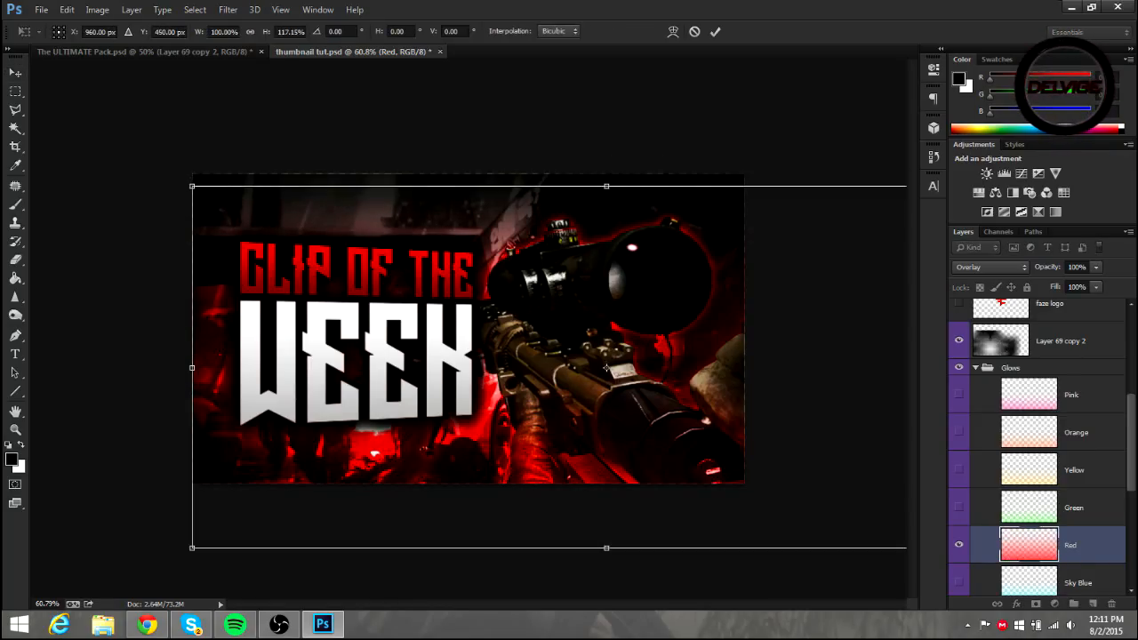
{"action": "left_click", "coordinate": [714, 31]}
{"action": "left_click", "coordinate": [975, 367]}
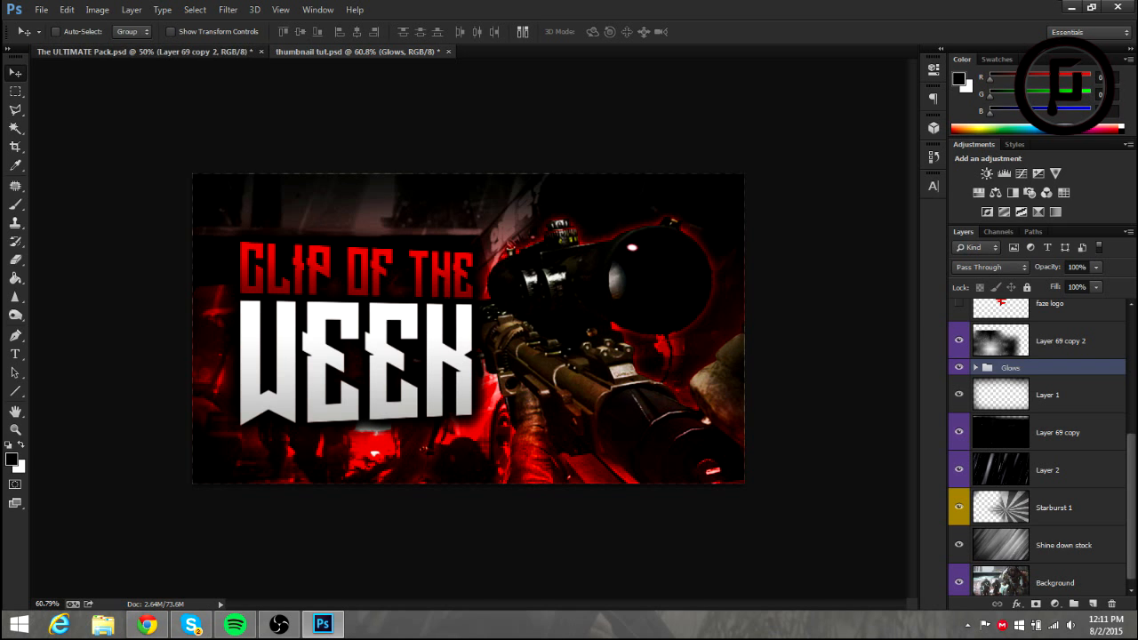
Copy the Debris layer from The ULTIMATE Pack.psd into the thumbnail above Glows and position it at the lower left beneath the title
{"action": "left_click", "coordinate": [142, 52]}
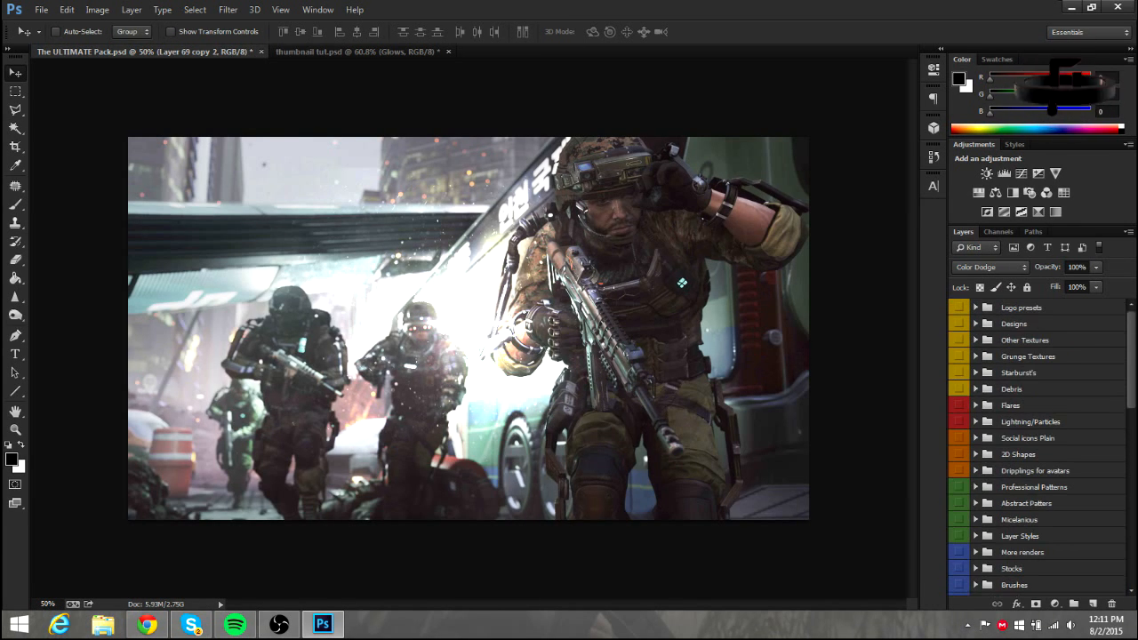
{"action": "left_click", "coordinate": [682, 283], "text": "ctrl"}
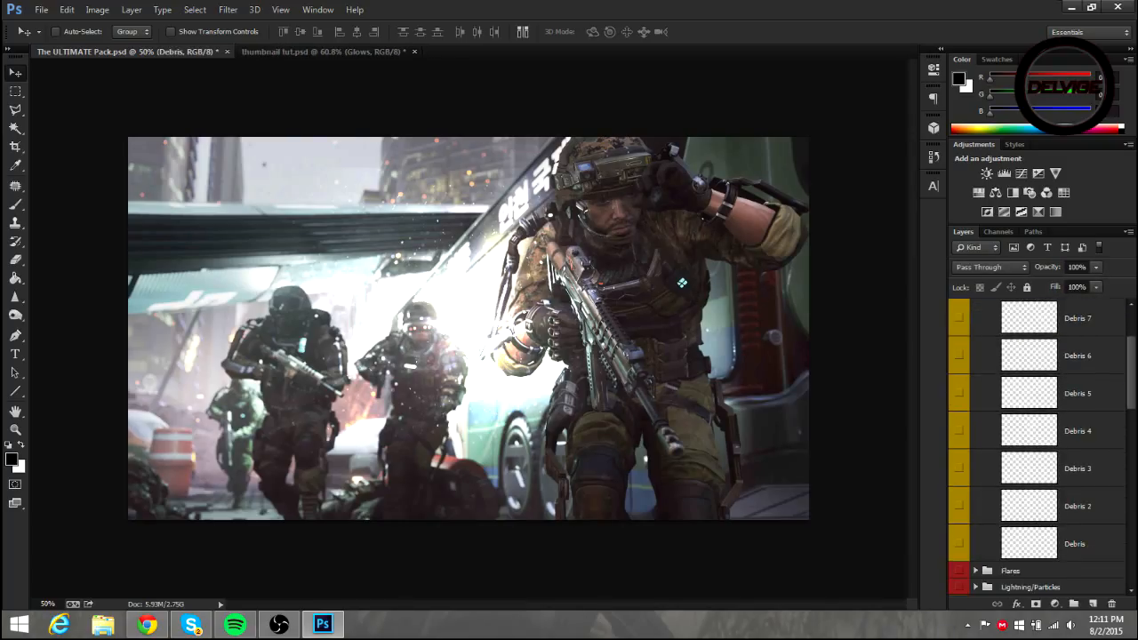
{"action": "left_click", "coordinate": [682, 283], "text": "ctrl"}
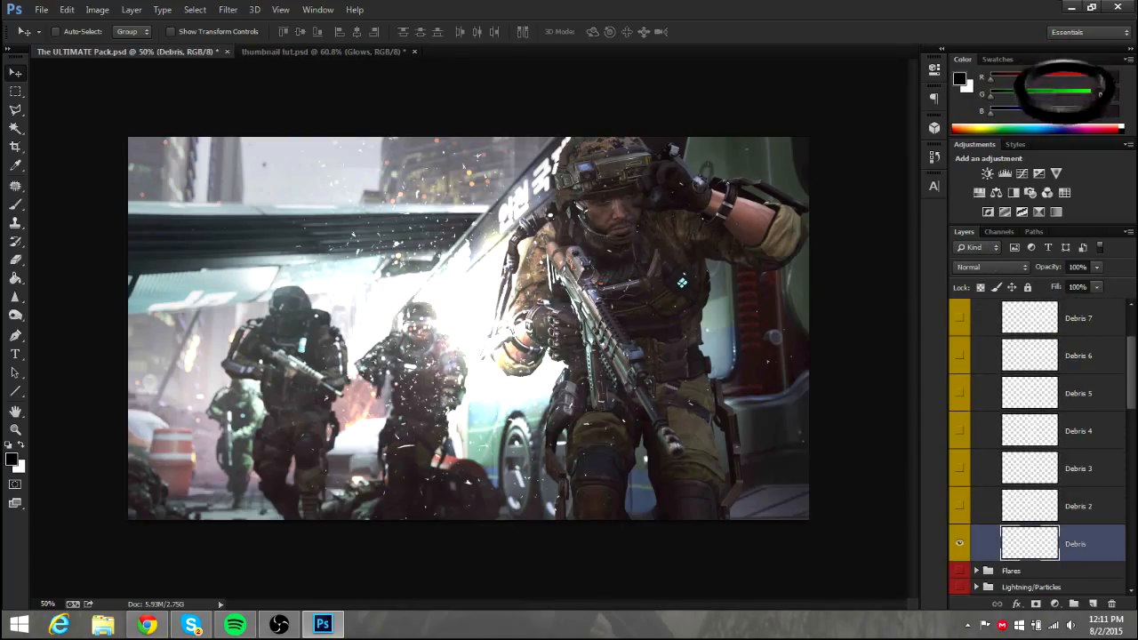
{"action": "mouse_move", "coordinate": [468, 329]}
{"action": "left_mouse_down"}
{"action": "mouse_move", "coordinate": [325, 53]}
{"action": "mouse_move", "coordinate": [469, 329]}
{"action": "left_mouse_up"}
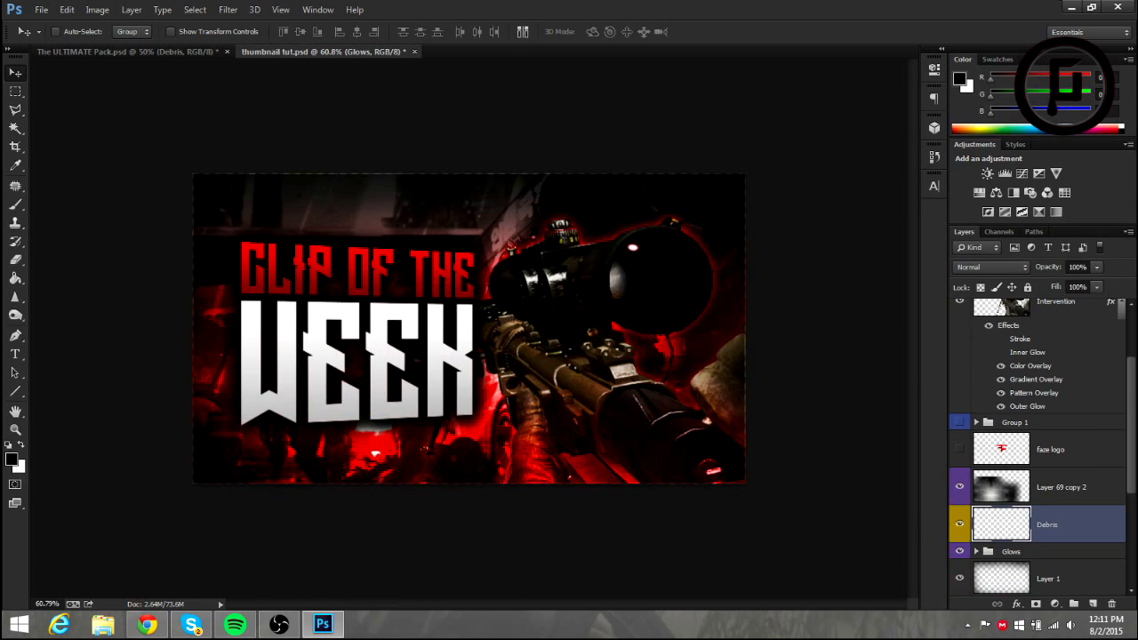
{"action": "left_click_drag", "start_coordinate": [563, 332], "coordinate": [335, 533]}
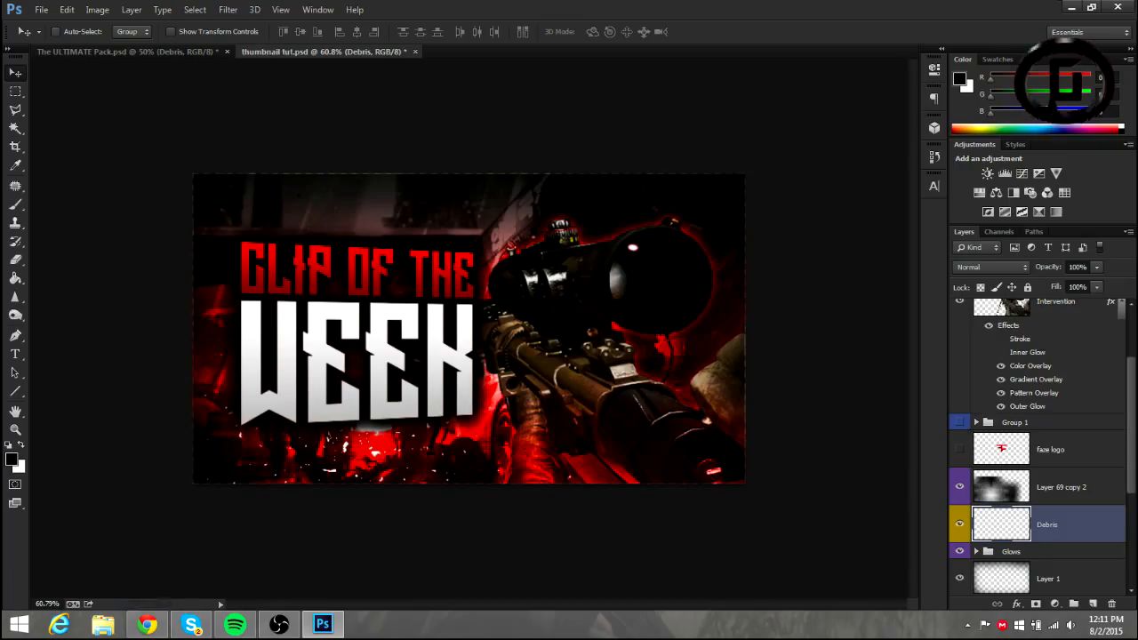
Set the Debris layer's opacity to 40% and give it a Color Overlay of ff0000 at 100% opacity
{"action": "double_click", "coordinate": [1086, 525]}
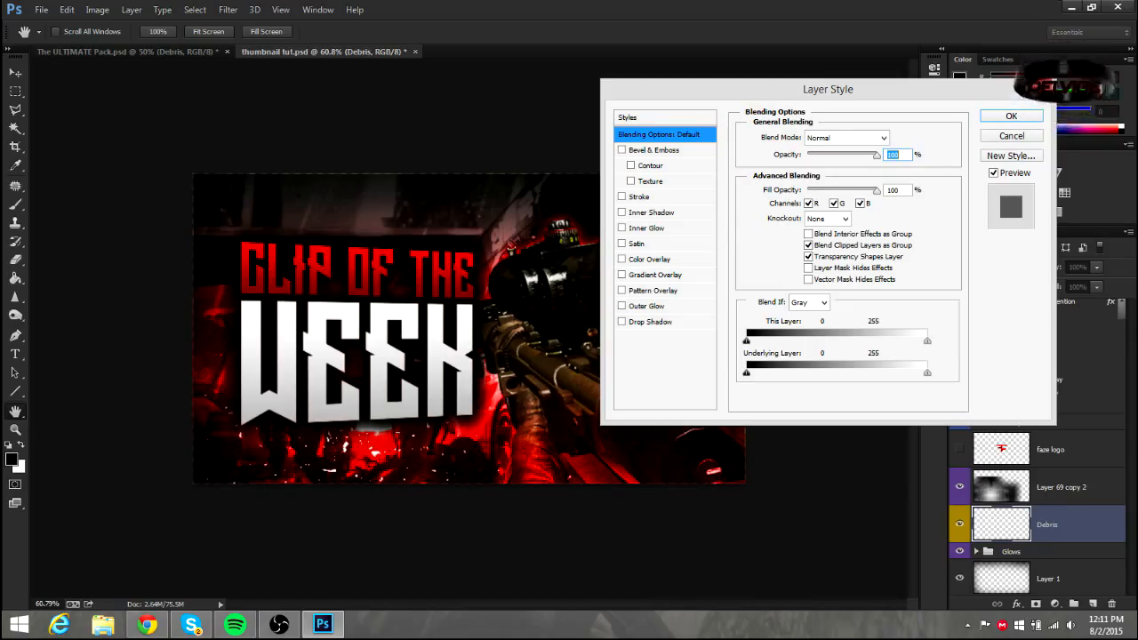
{"action": "left_click_drag", "start_coordinate": [877, 156], "coordinate": [835, 155]}
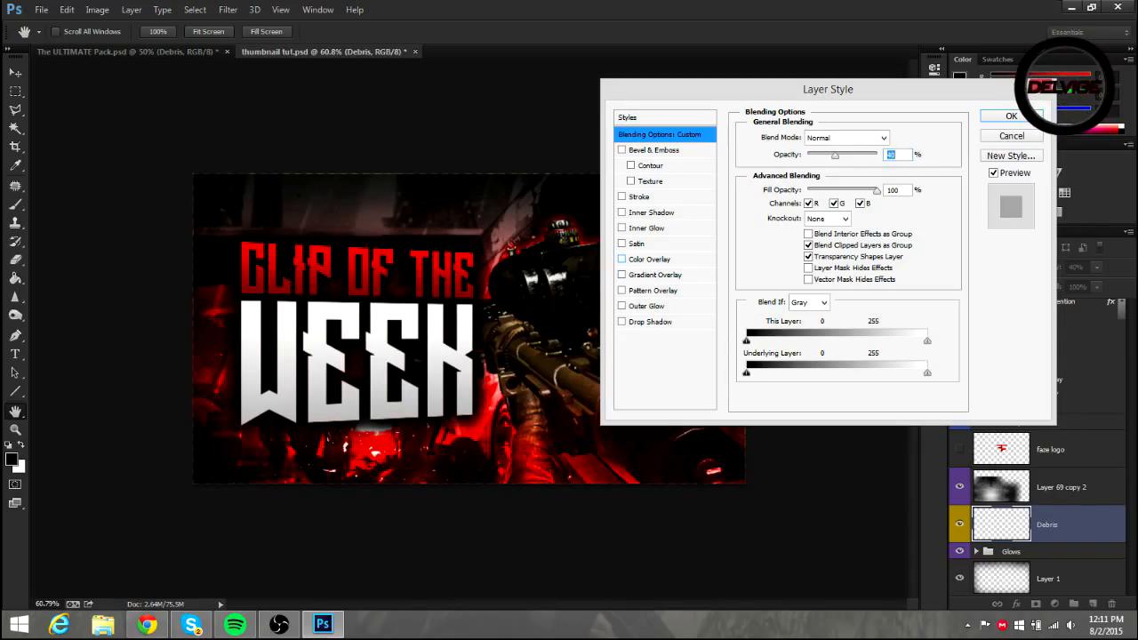
{"action": "left_click", "coordinate": [649, 258]}
{"action": "left_click", "coordinate": [893, 137]}
{"action": "type", "text": "ff0000"}
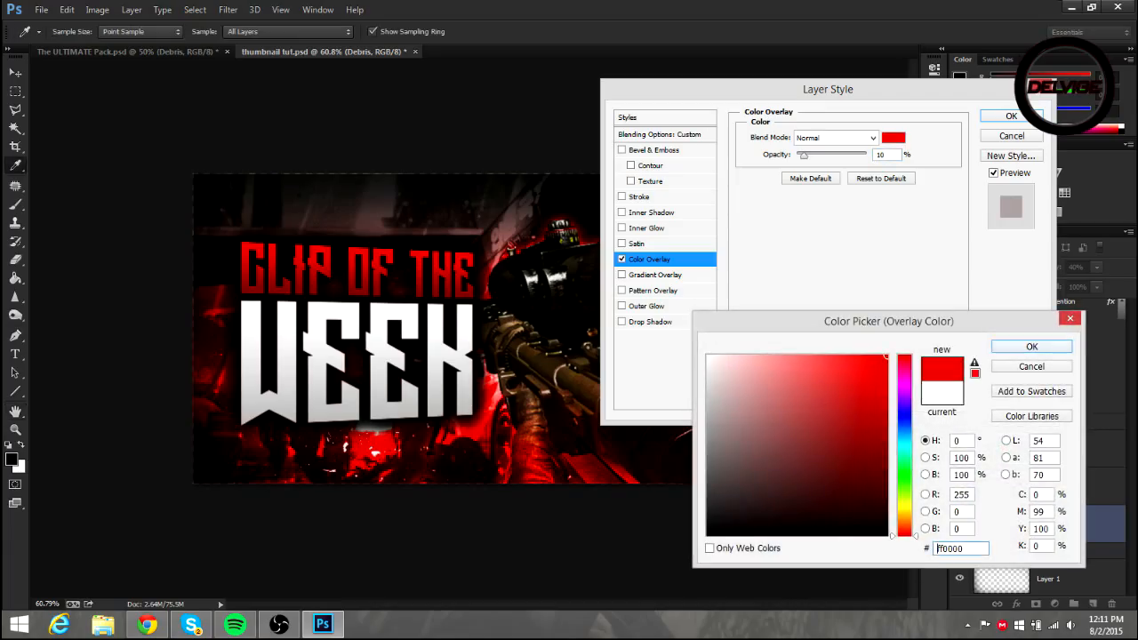
{"action": "key", "text": "Return"}
{"action": "left_click_drag", "start_coordinate": [804, 155], "coordinate": [866, 156]}
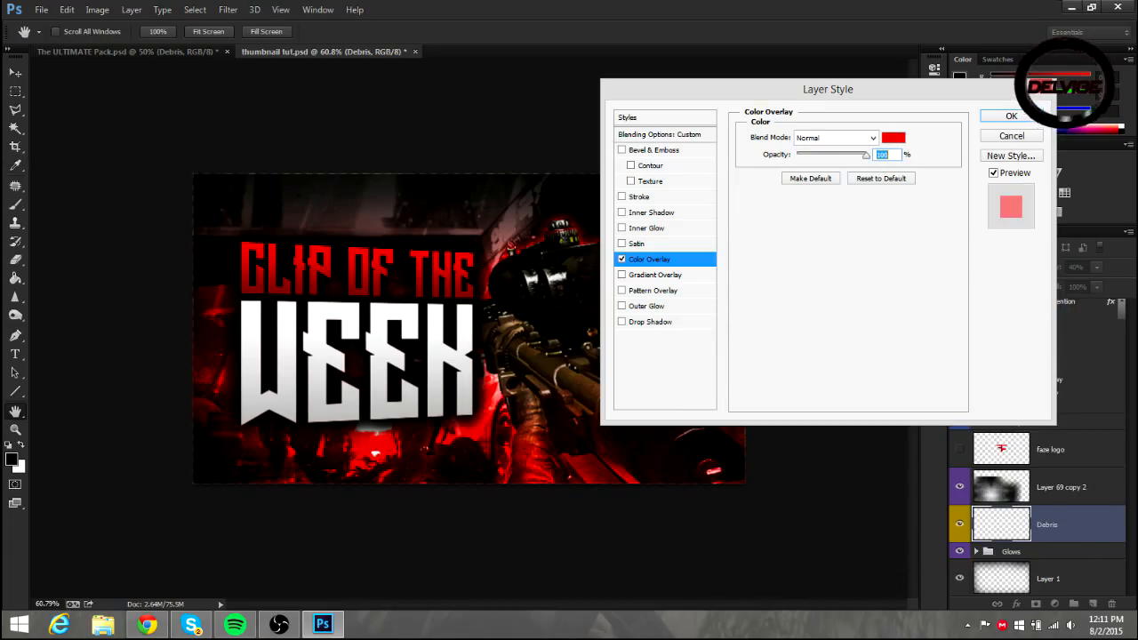
{"action": "left_click", "coordinate": [1011, 116]}
Reposition the red debris particles on the canvas, shifting them down toward the lower edge beneath the title
{"action": "left_click_drag", "start_coordinate": [328, 244], "coordinate": [349, 186]}
{"action": "left_click_drag", "start_coordinate": [430, 343], "coordinate": [374, 549]}
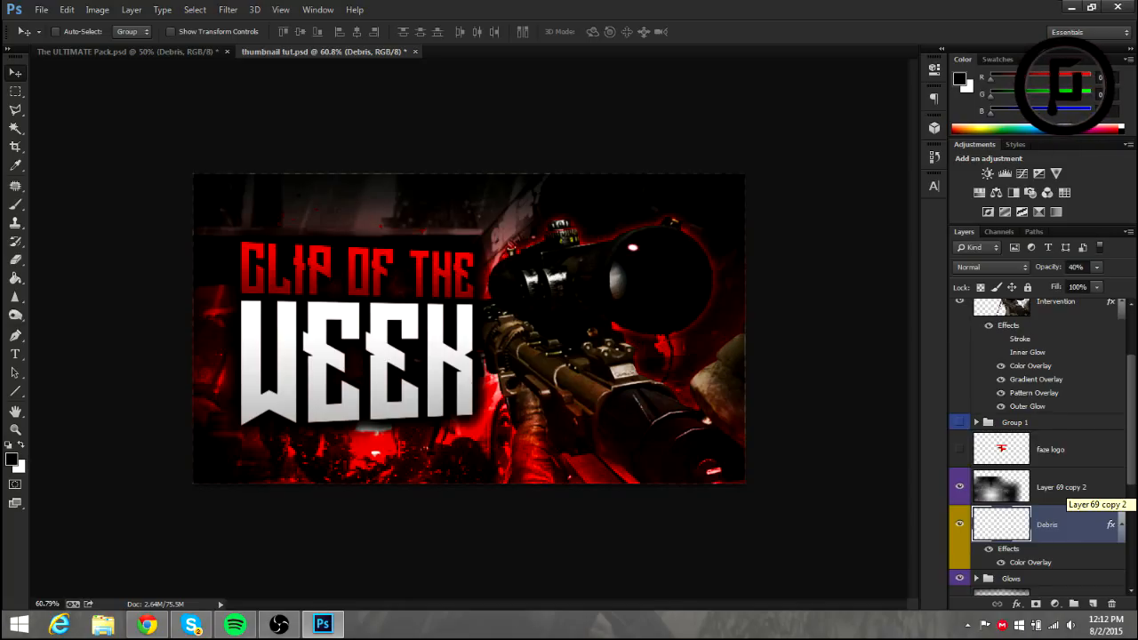
{"action": "key", "text": "e"}
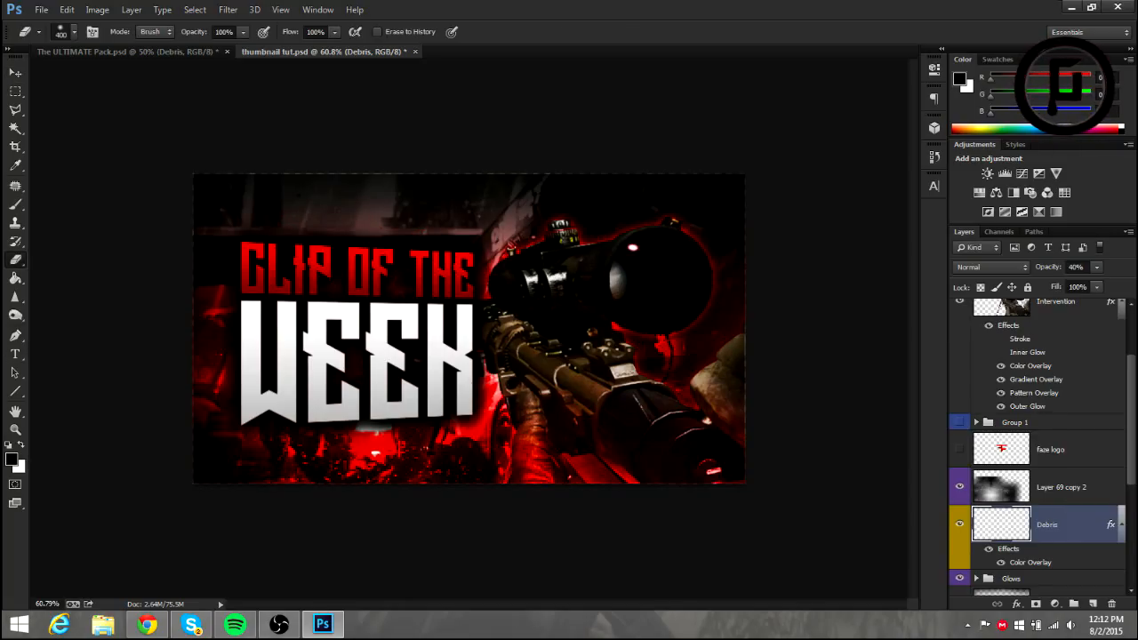
Add a new empty layer directly above the faze logo layer
{"action": "scroll", "coordinate": [1058, 509], "scroll_direction": "up", "scroll_amount": 2}
{"action": "left_click", "coordinate": [1058, 511]}
{"action": "left_click", "coordinate": [1092, 604]}
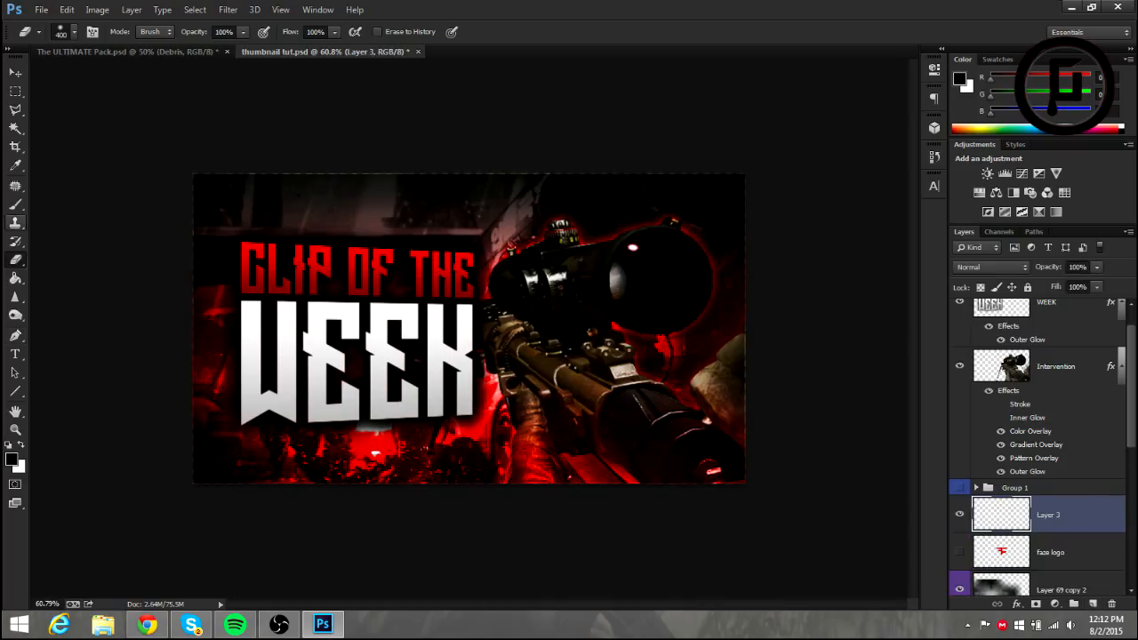
Choose the 812 px grid brush preset that fades out from its upper-right corner for the Brush tool
{"action": "key", "text": "b"}
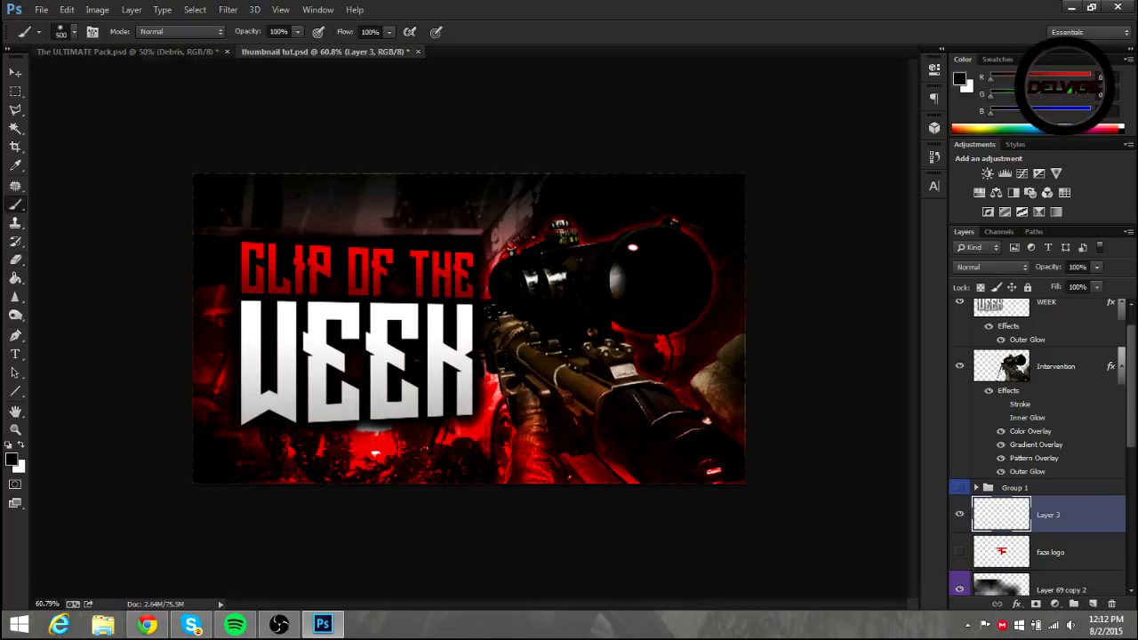
{"action": "left_click", "coordinate": [74, 32]}
{"action": "scroll", "coordinate": [94, 176], "scroll_direction": "down", "scroll_amount": 5}
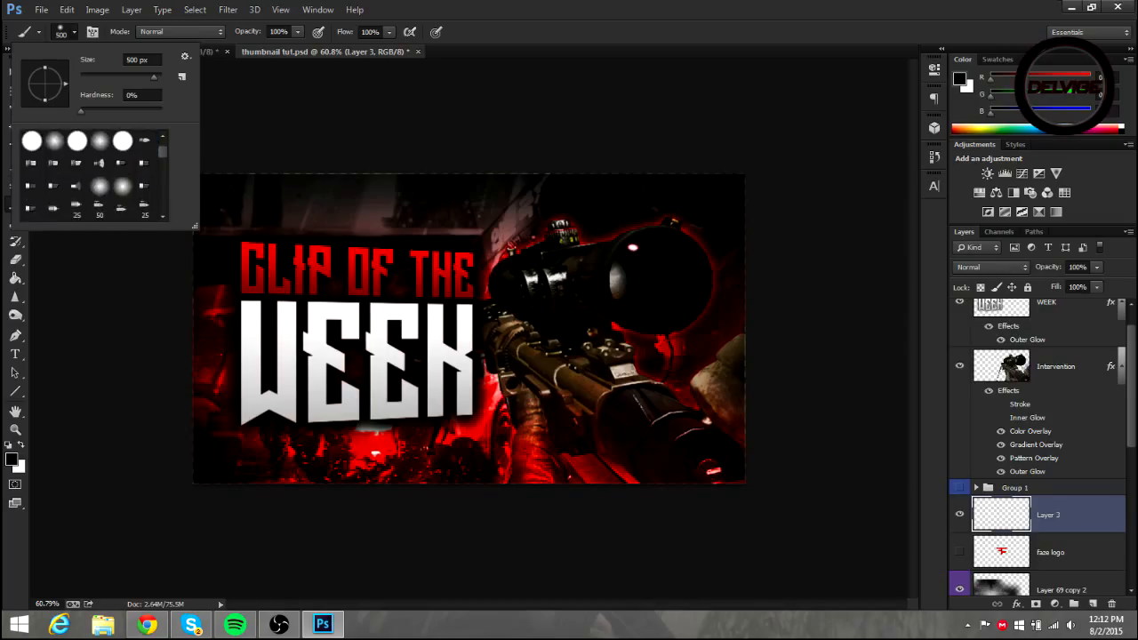
{"action": "scroll", "coordinate": [94, 176], "scroll_direction": "down", "scroll_amount": 3}
{"action": "scroll", "coordinate": [93, 176], "scroll_direction": "down", "scroll_amount": 7}
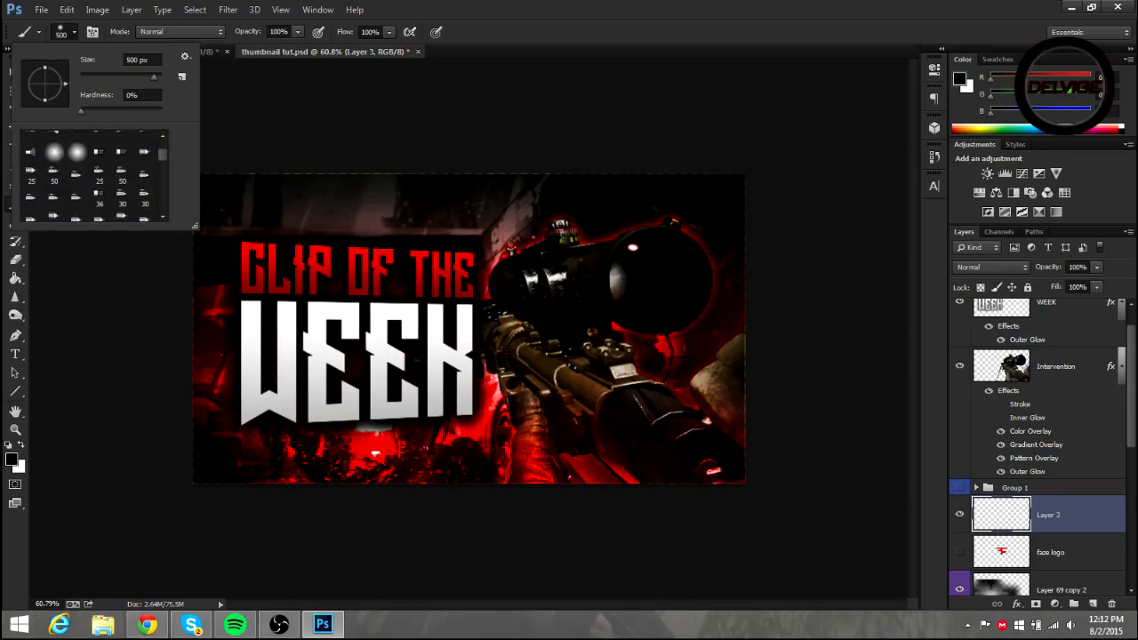
{"action": "scroll", "coordinate": [94, 176], "scroll_direction": "down", "scroll_amount": 8}
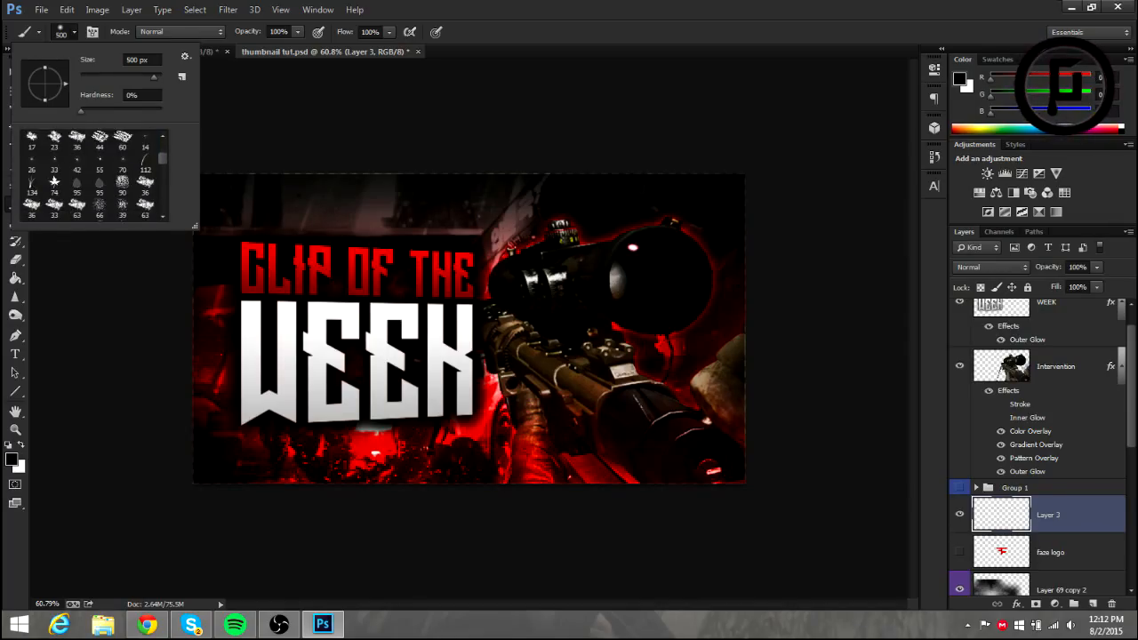
{"action": "scroll", "coordinate": [94, 176], "scroll_direction": "down", "scroll_amount": 6}
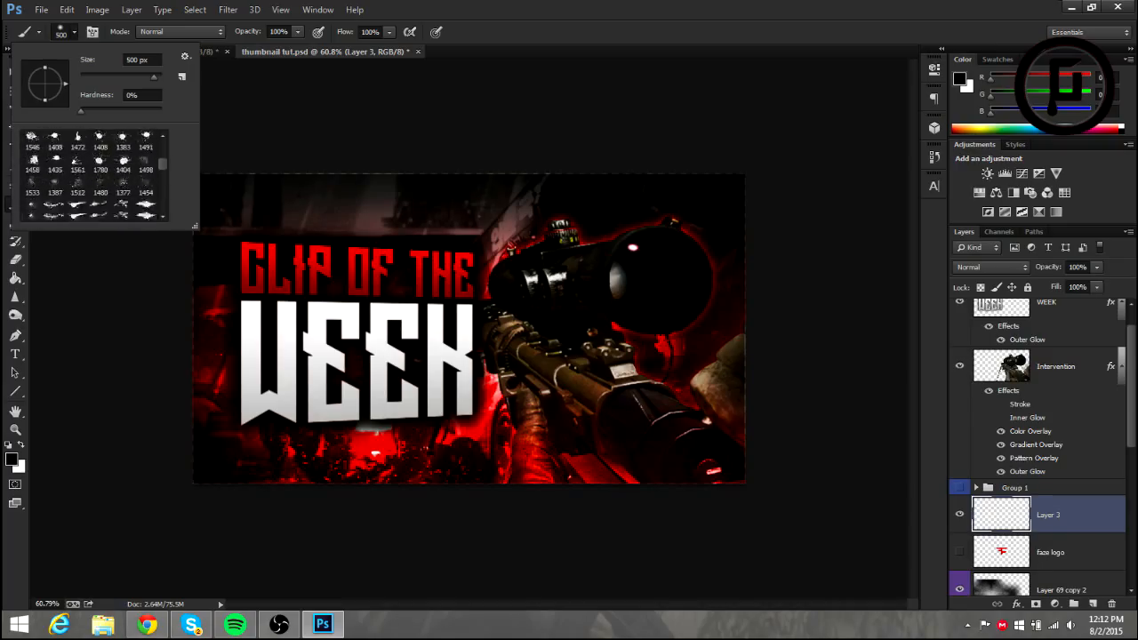
{"action": "scroll", "coordinate": [93, 176], "scroll_direction": "down", "scroll_amount": 6}
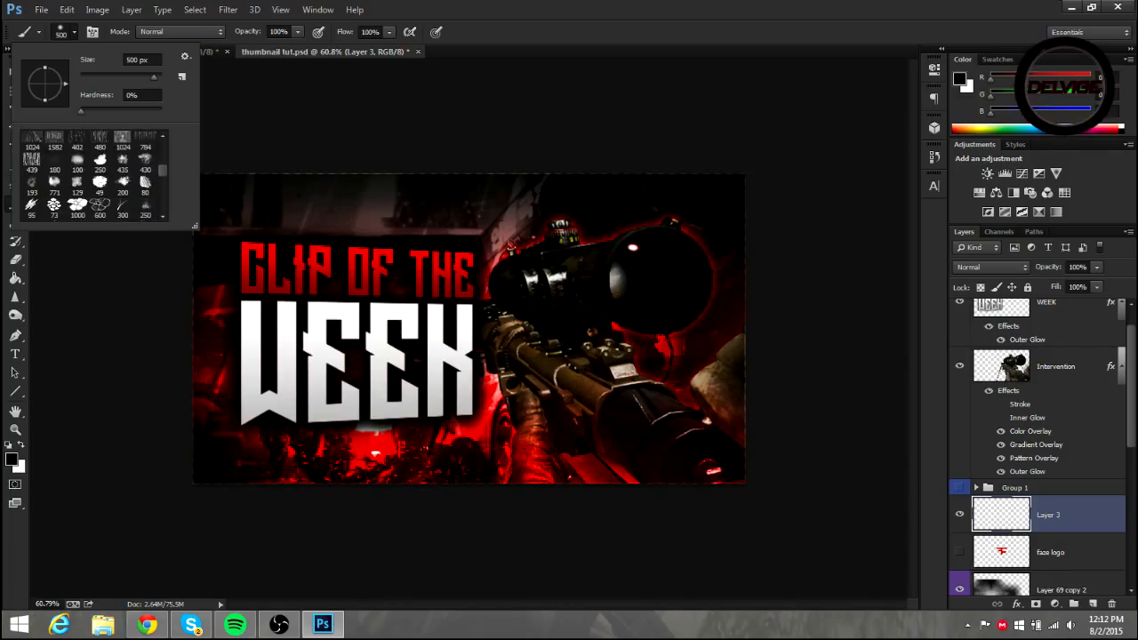
{"action": "scroll", "coordinate": [94, 176], "scroll_direction": "down", "scroll_amount": 6}
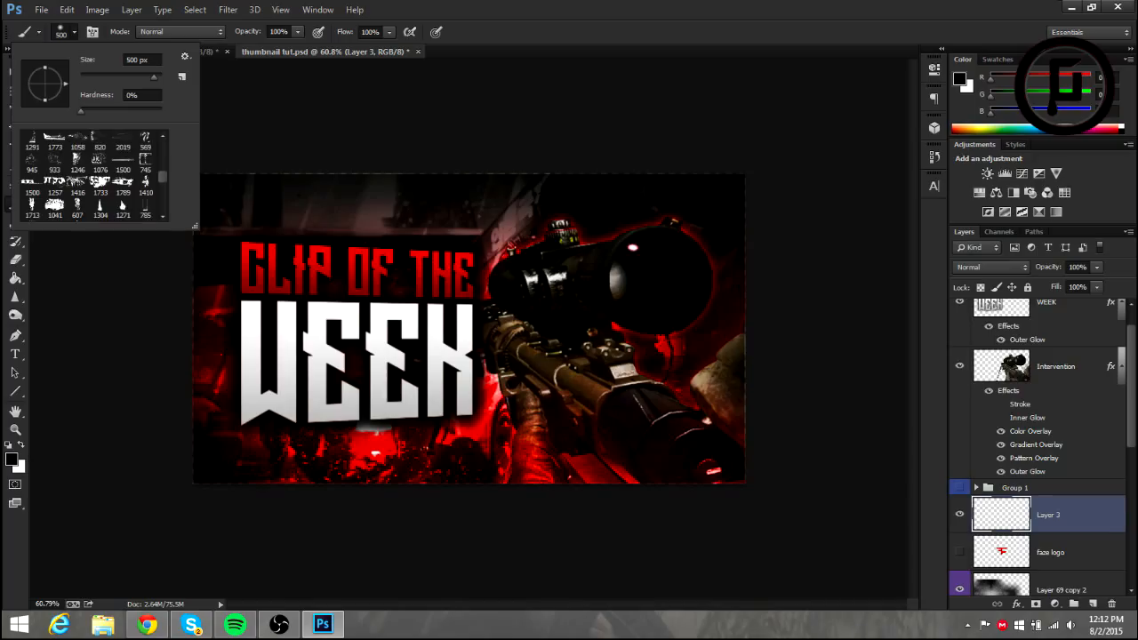
{"action": "scroll", "coordinate": [93, 176], "scroll_direction": "down", "scroll_amount": 8}
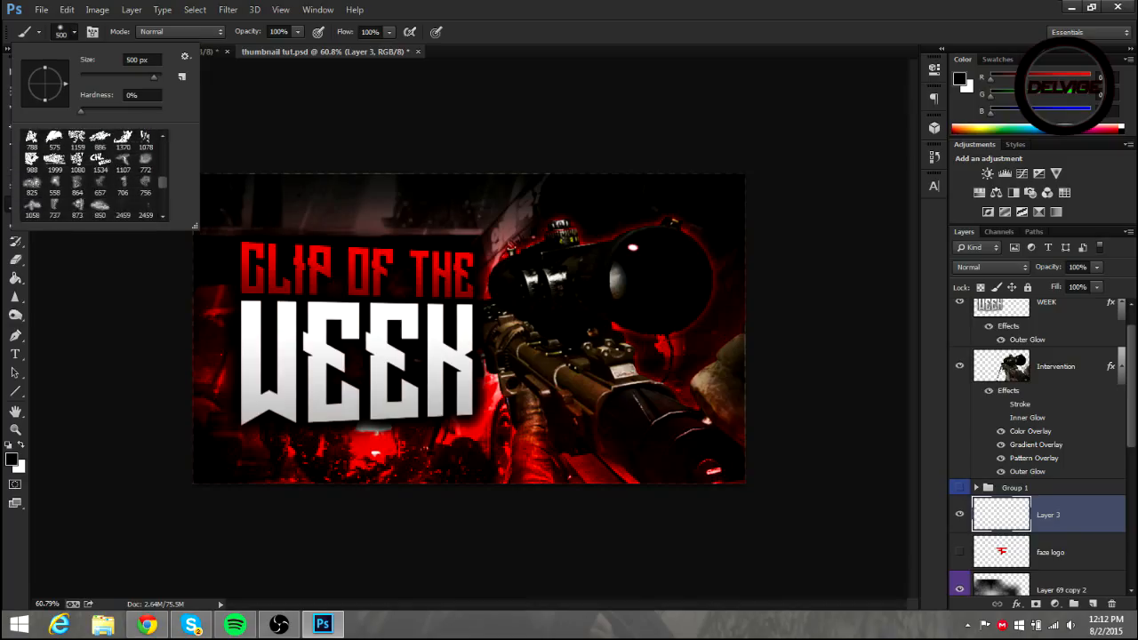
{"action": "scroll", "coordinate": [93, 176], "scroll_direction": "down", "scroll_amount": 5}
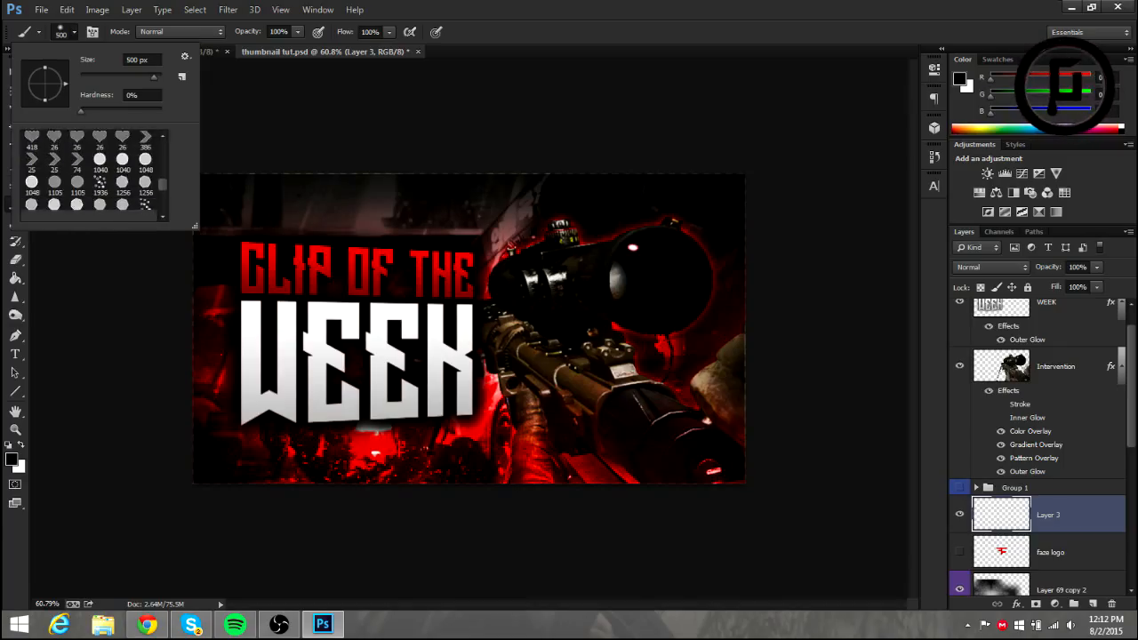
{"action": "scroll", "coordinate": [93, 176], "scroll_direction": "down", "scroll_amount": 2}
{"action": "scroll", "coordinate": [93, 176], "scroll_direction": "down", "scroll_amount": 8}
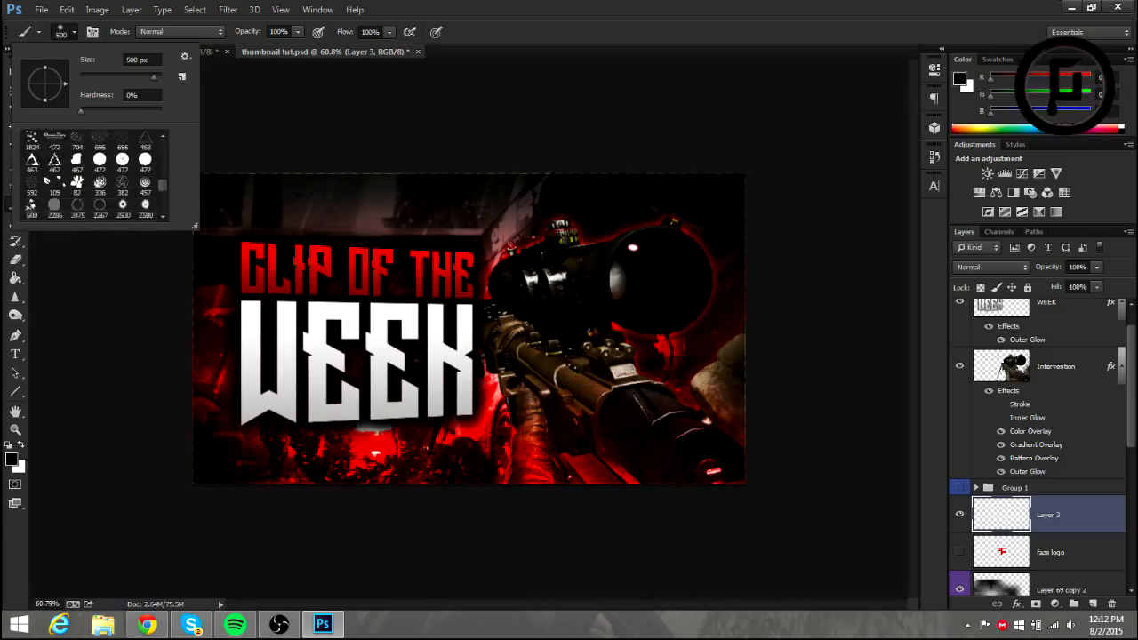
{"action": "scroll", "coordinate": [93, 176], "scroll_direction": "down", "scroll_amount": 8}
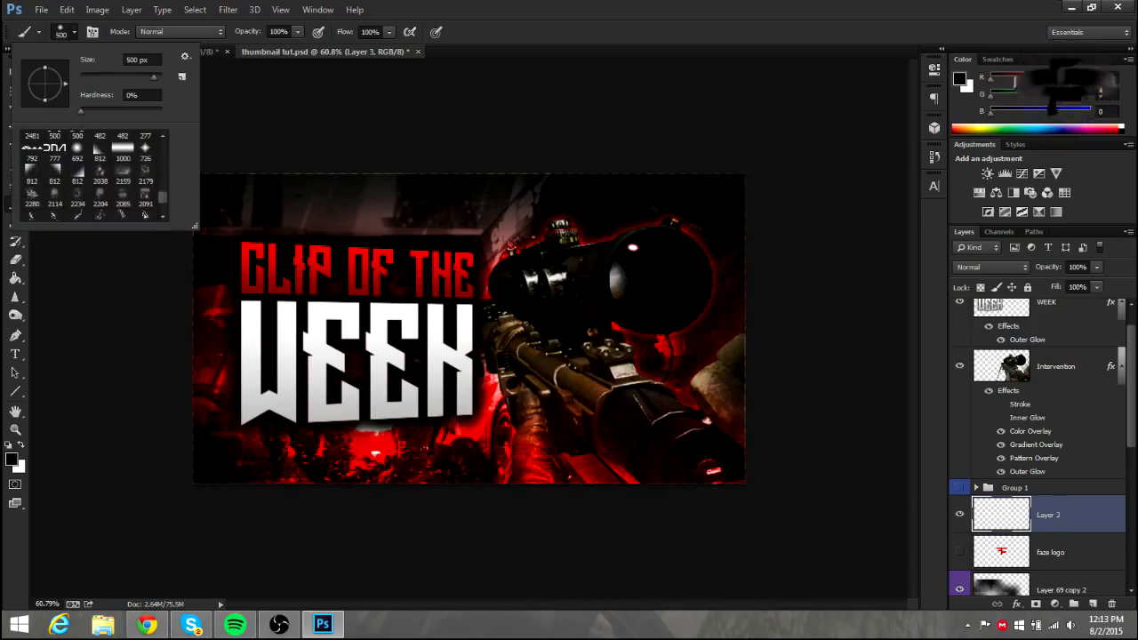
{"action": "left_click", "coordinate": [55, 173]}
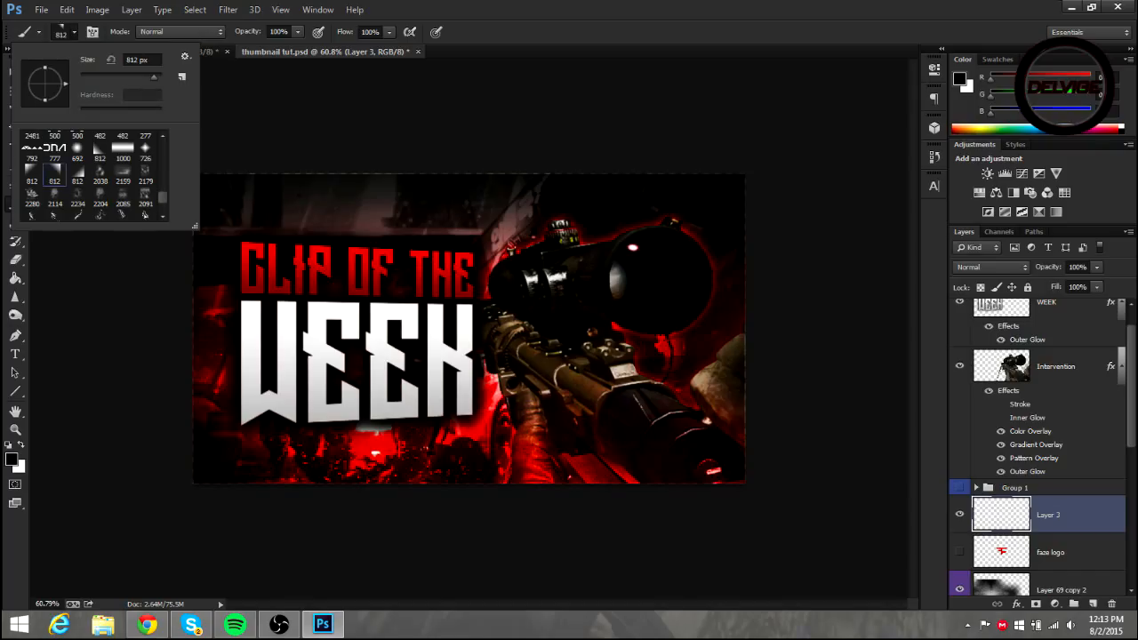
{"action": "key", "text": "Return"}
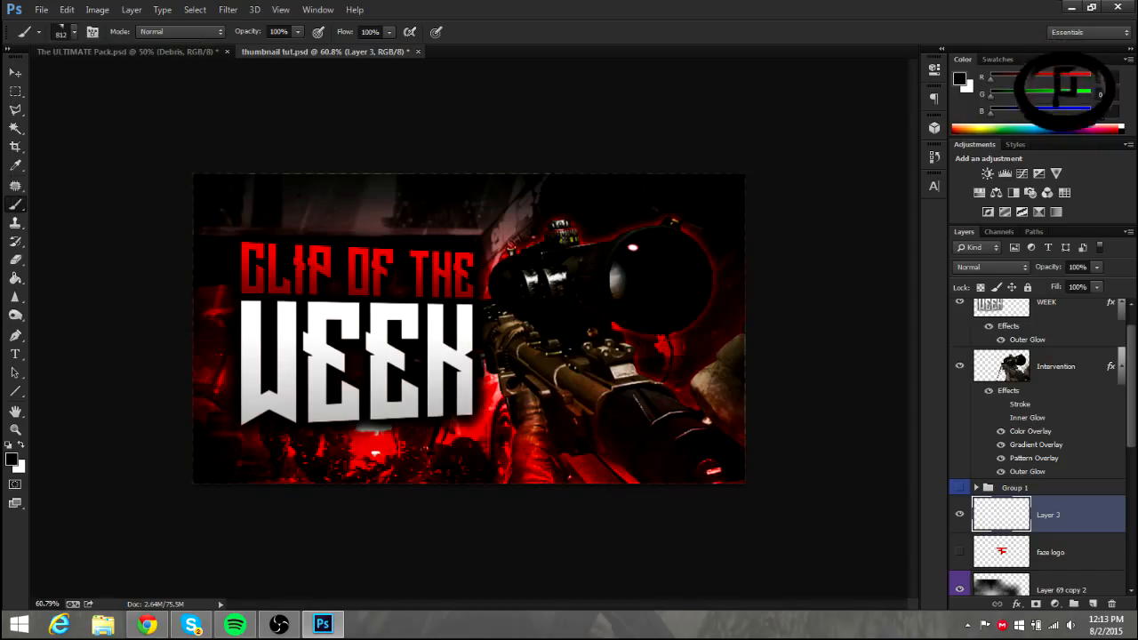
{"action": "key", "text": "bracketleft"}
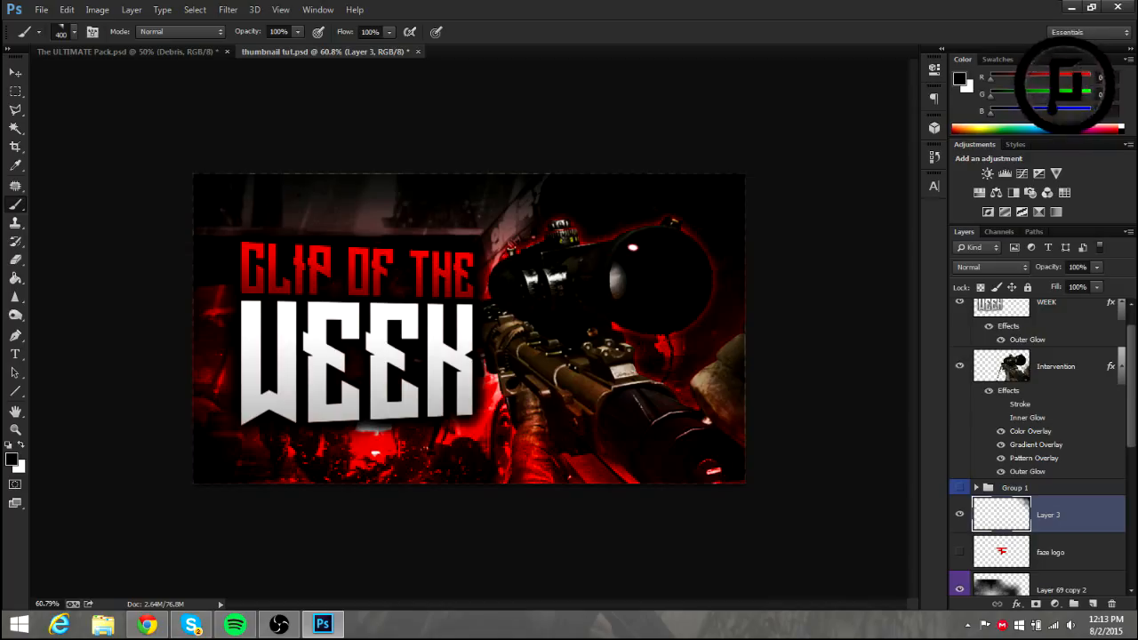
{"action": "key", "text": "ctrl+z"}
{"action": "left_click", "coordinate": [1015, 488]}
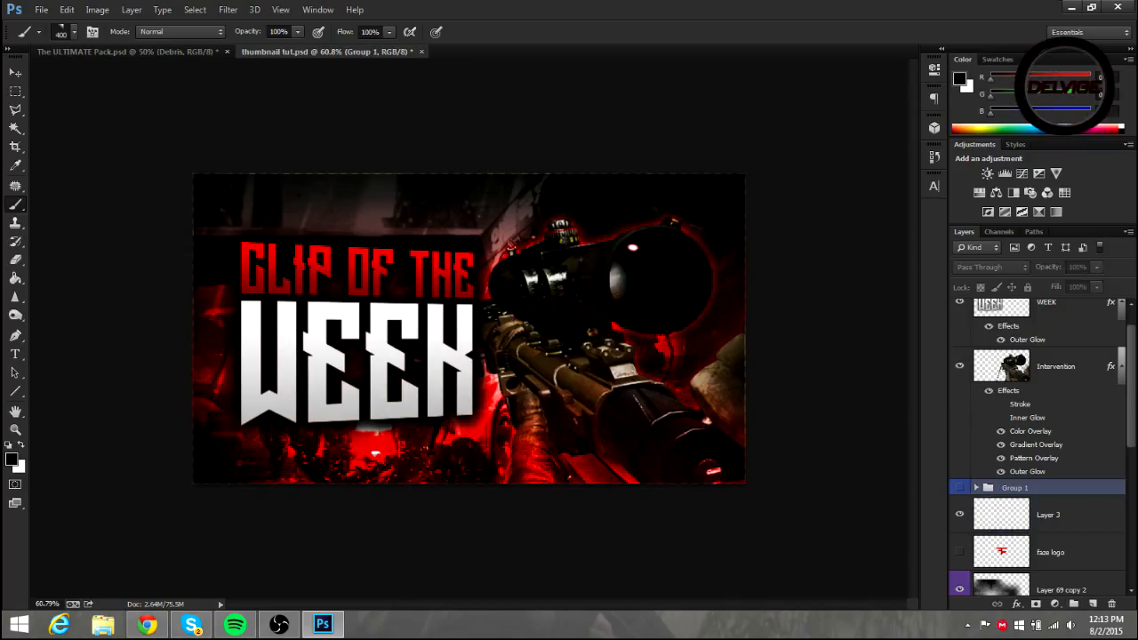
{"action": "left_click", "coordinate": [1049, 515]}
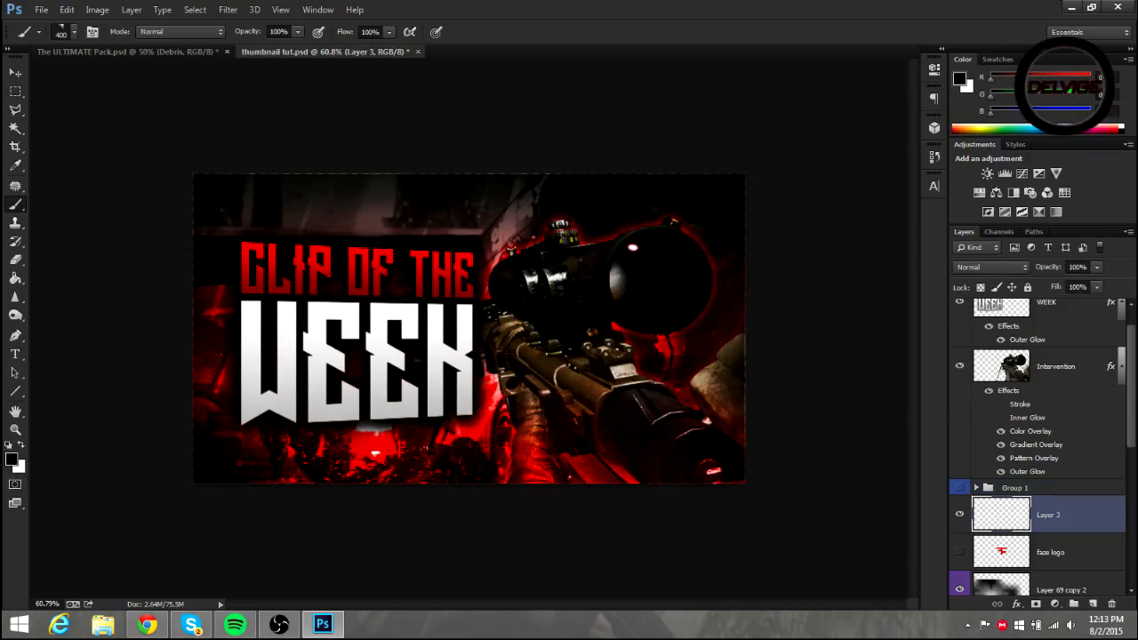
Set the foreground colour to ff0000 and stamp the grid brush at 700 px in the canvas's upper-right corner on Layer 3
{"action": "left_click", "coordinate": [11, 459]}
{"action": "type", "text": "ff0000"}
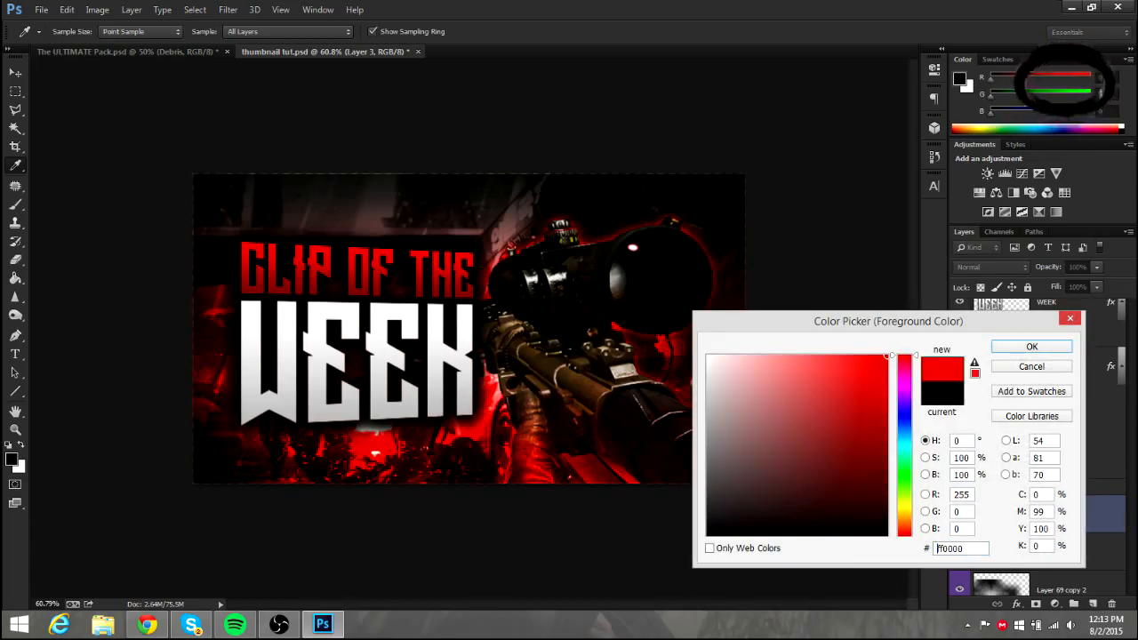
{"action": "key", "text": "Return"}
{"action": "left_click", "coordinate": [746, 177]}
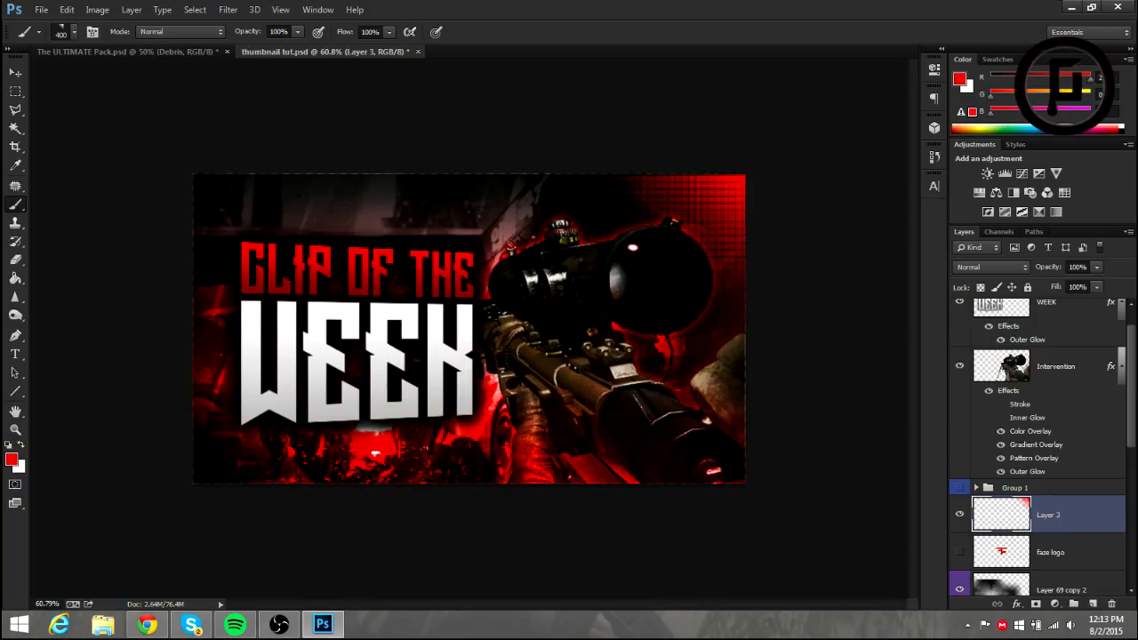
{"action": "key", "text": "ctrl+z"}
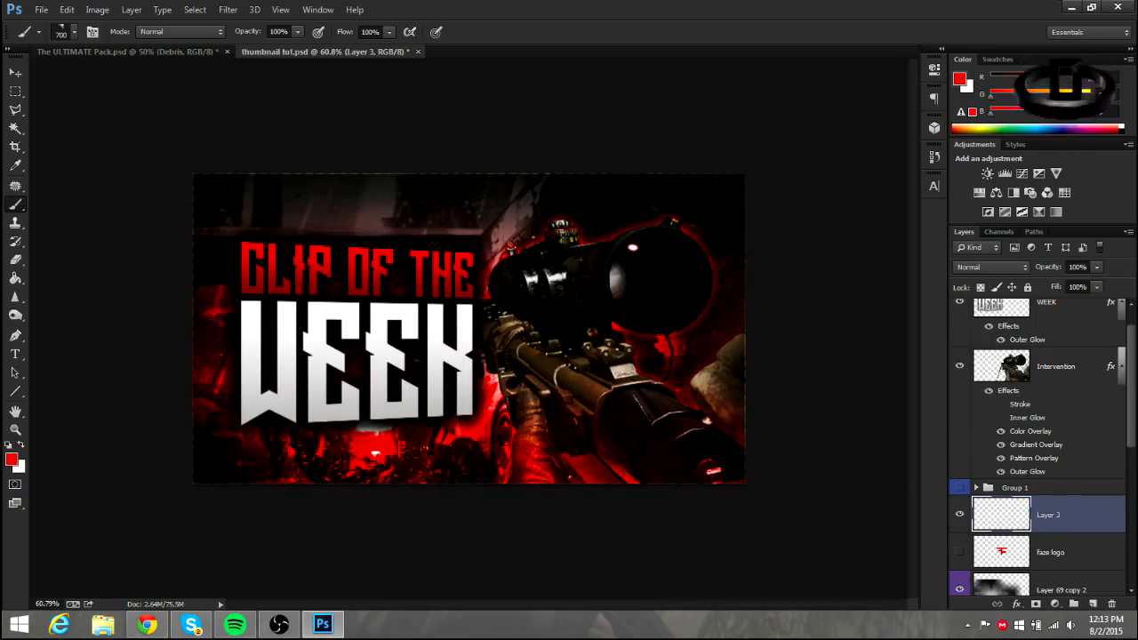
{"action": "key", "text": "bracketright"}
{"action": "key", "text": "bracketright"}
{"action": "left_click", "coordinate": [744, 178]}
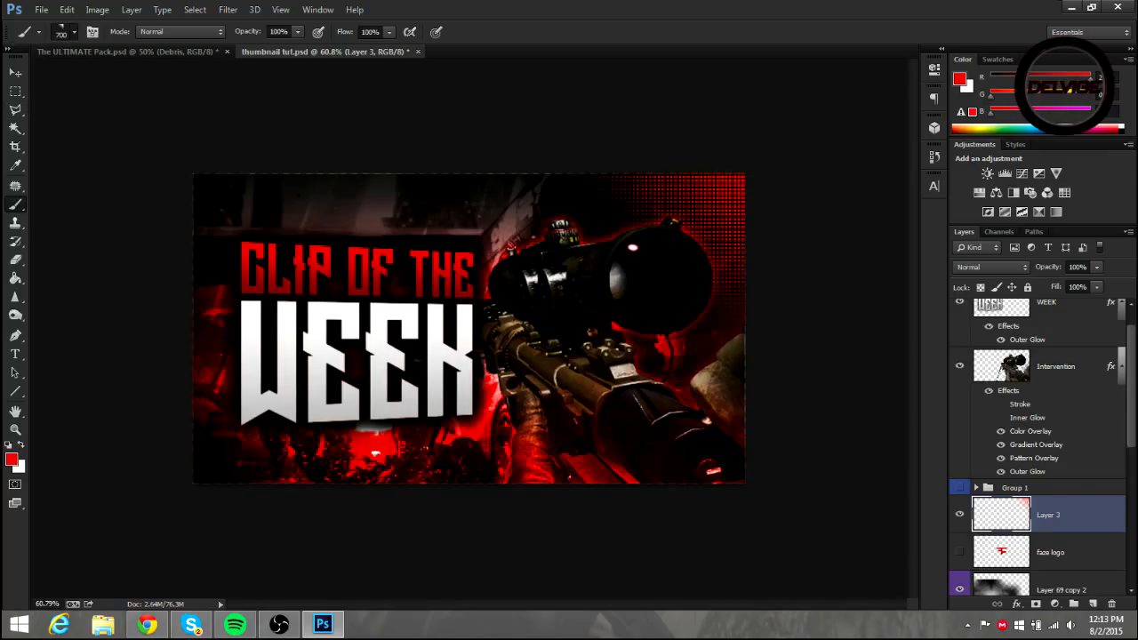
Switch to the 812 px grid brush fading from its lower-left corner and stamp it in the canvas's lower-left corner
{"action": "left_click", "coordinate": [74, 32]}
{"action": "scroll", "coordinate": [93, 178], "scroll_direction": "down", "scroll_amount": 1}
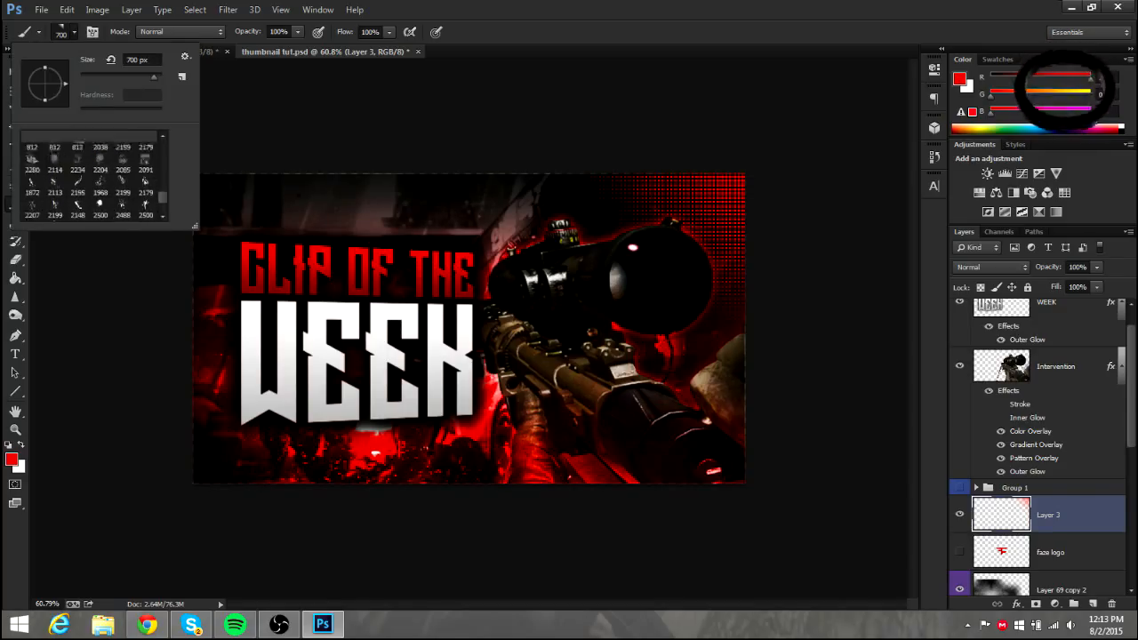
{"action": "left_click", "coordinate": [99, 141]}
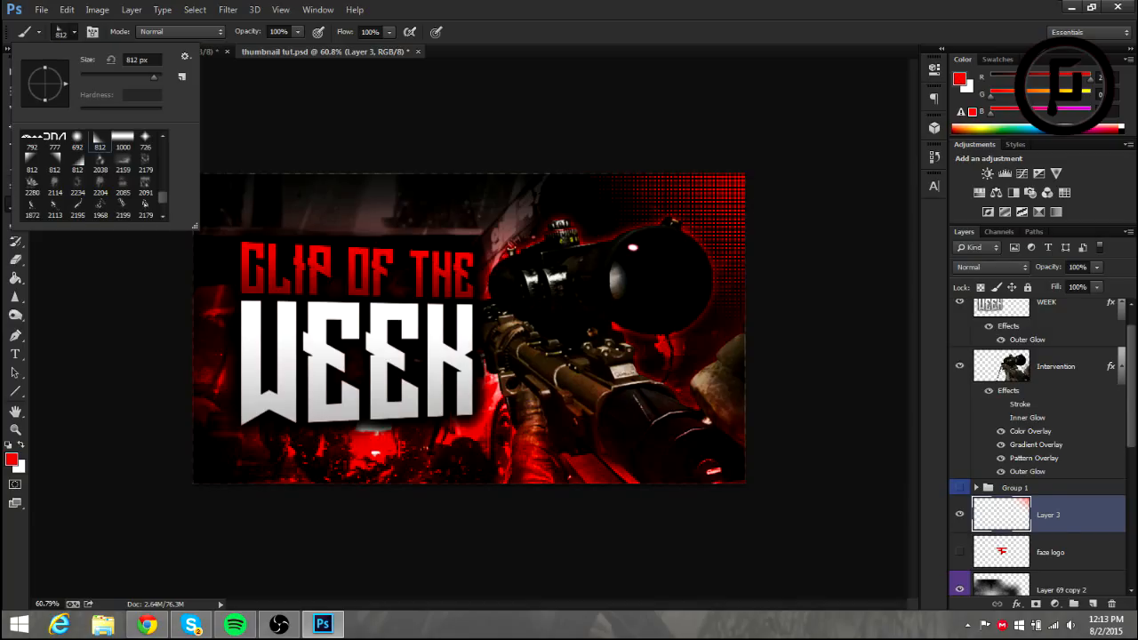
{"action": "left_click", "coordinate": [365, 311]}
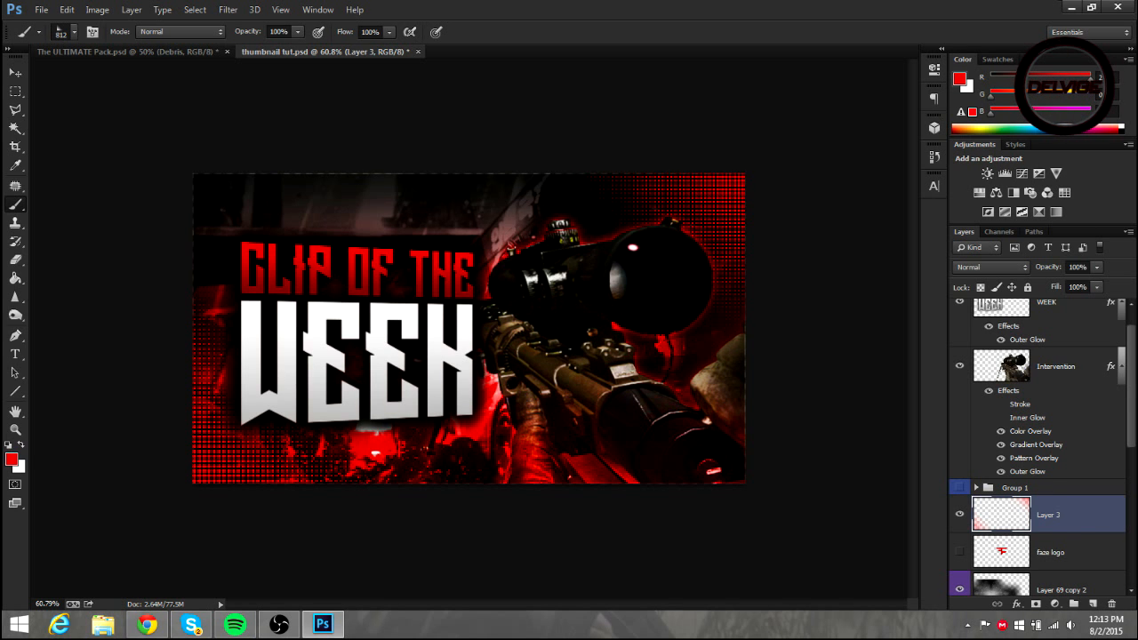
Set the blend mode of Layer 3, which holds the red grid corners, to Overlay
{"action": "scroll", "coordinate": [1041, 444], "scroll_direction": "down", "scroll_amount": 2}
{"action": "double_click", "coordinate": [1083, 450]}
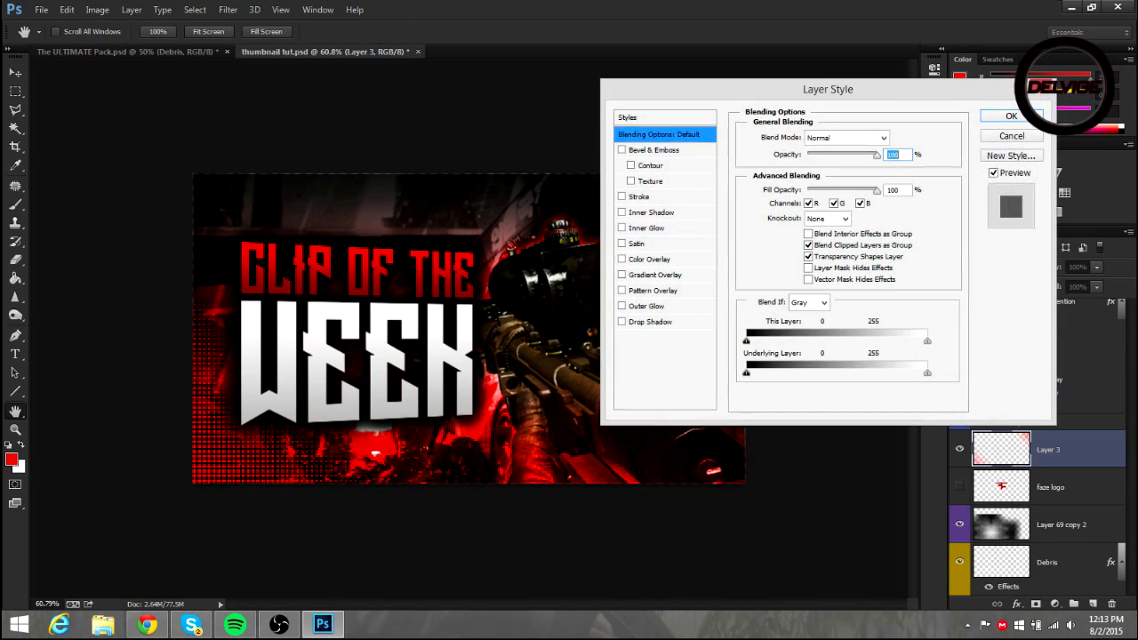
{"action": "left_click", "coordinate": [846, 138]}
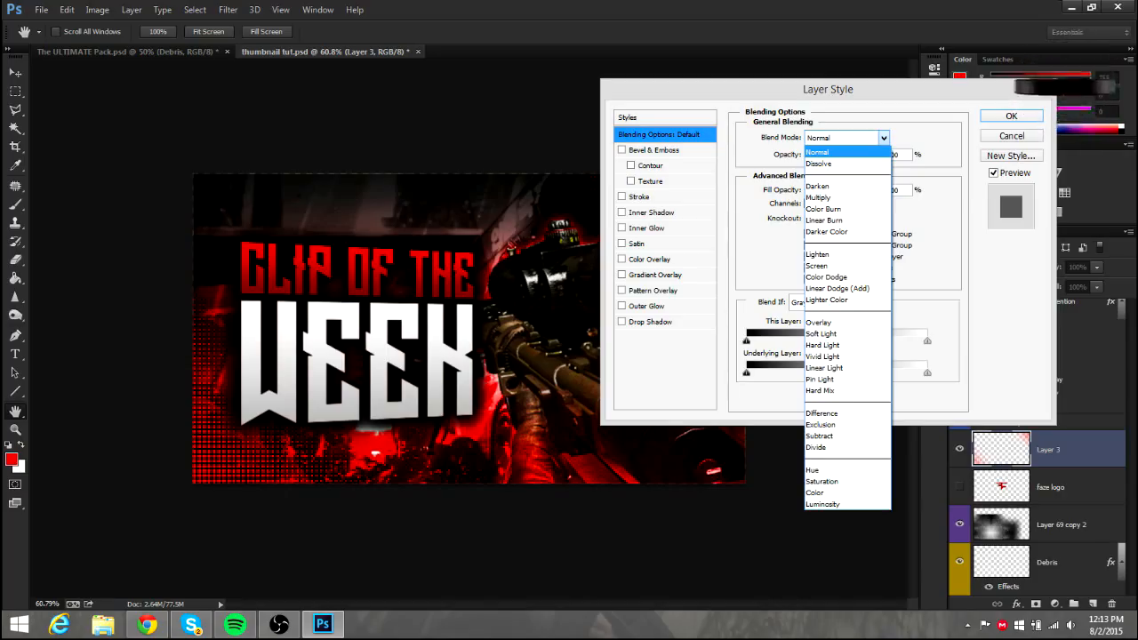
{"action": "key", "text": "Up"}
{"action": "key", "text": "Return"}
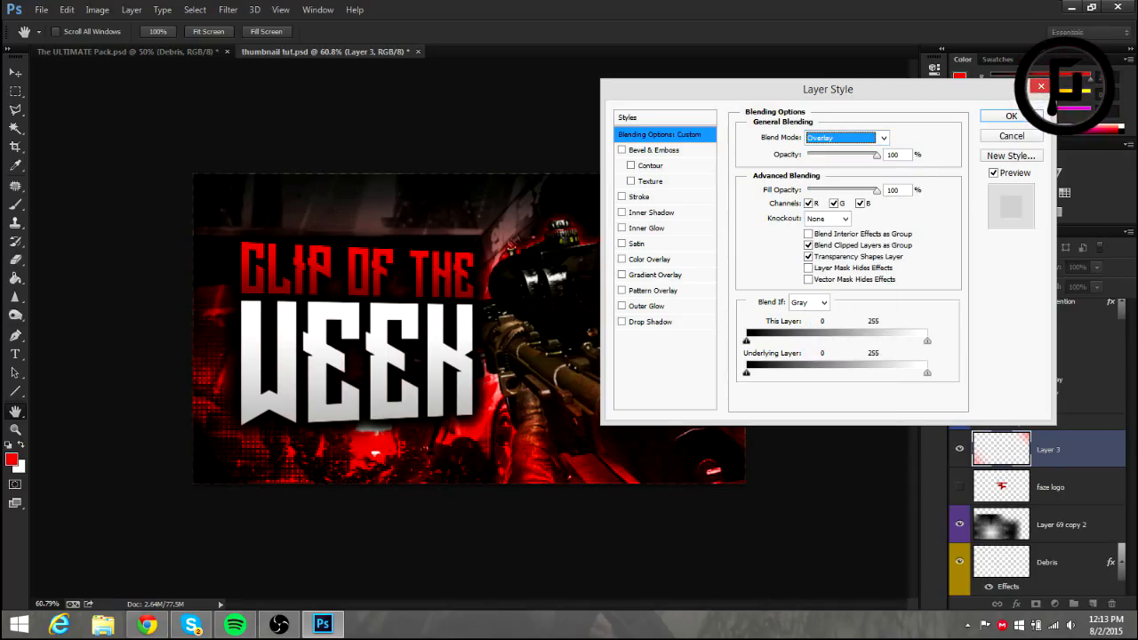
{"action": "key", "text": "Tab"}
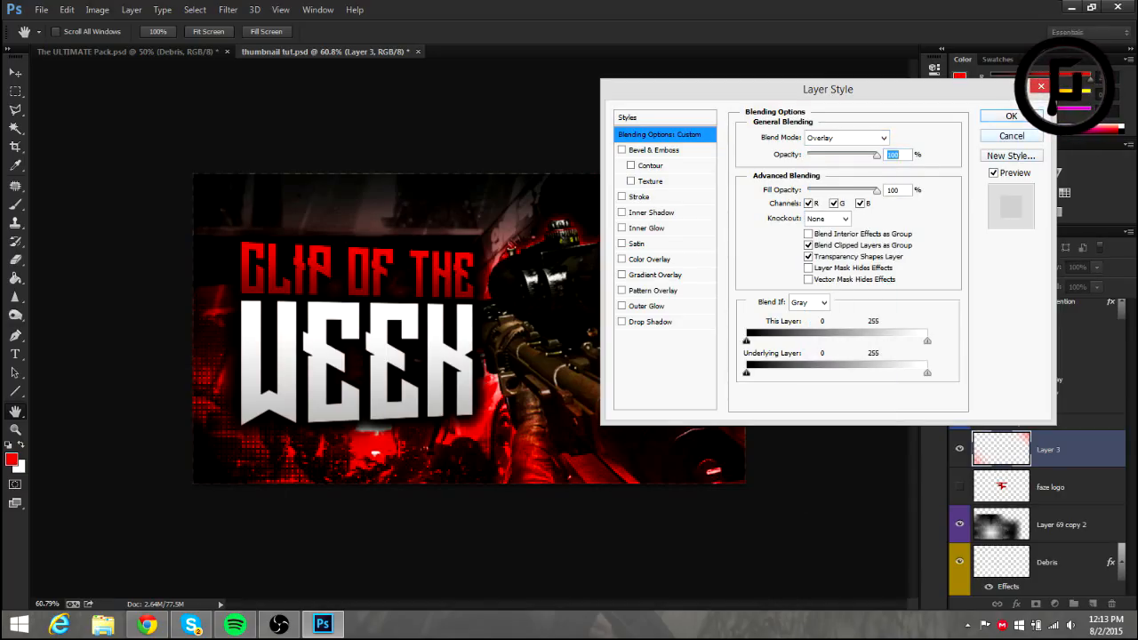
{"action": "key", "text": "Return"}
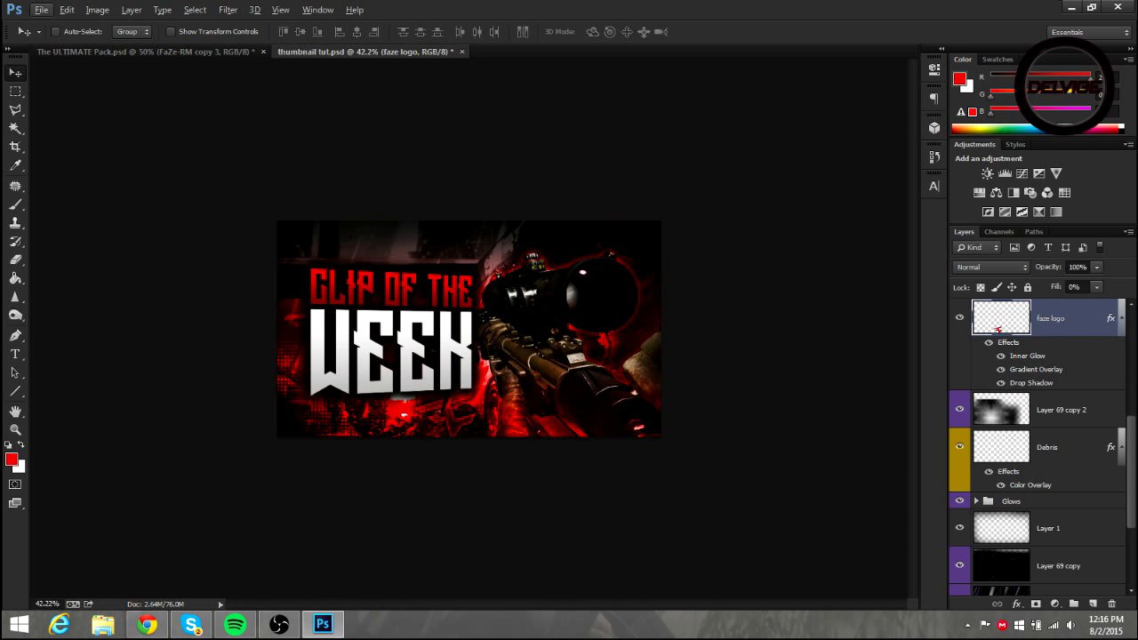
Enlarge the faze logo to about 138%, rotate it about 6.5° counterclockwise and place it beneath the K of WEEK at the canvas's lower edge
{"action": "scroll", "coordinate": [469, 329], "scroll_direction": "up", "scroll_amount": 3}
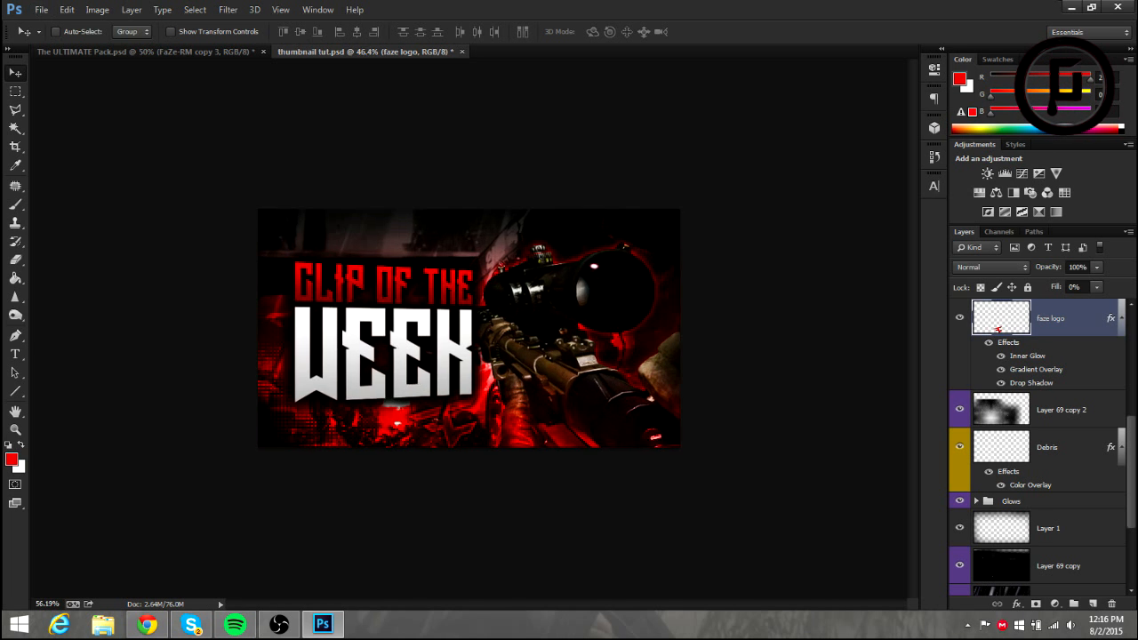
{"action": "scroll", "coordinate": [462, 389], "scroll_direction": "up", "scroll_amount": 6}
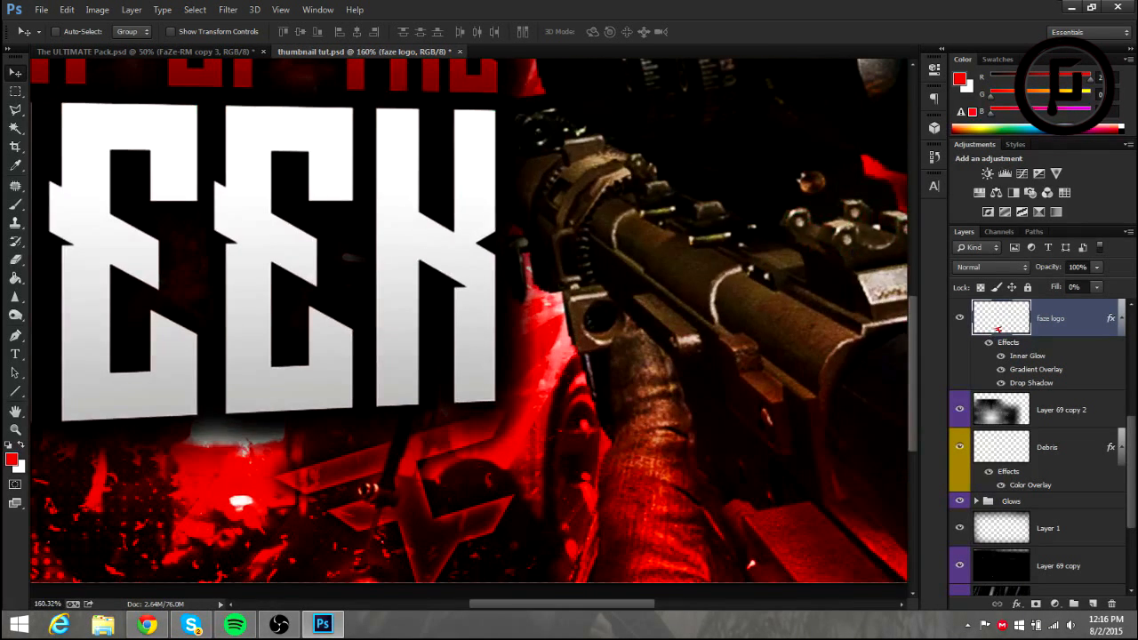
{"action": "scroll", "coordinate": [469, 329], "scroll_direction": "down", "scroll_amount": 6}
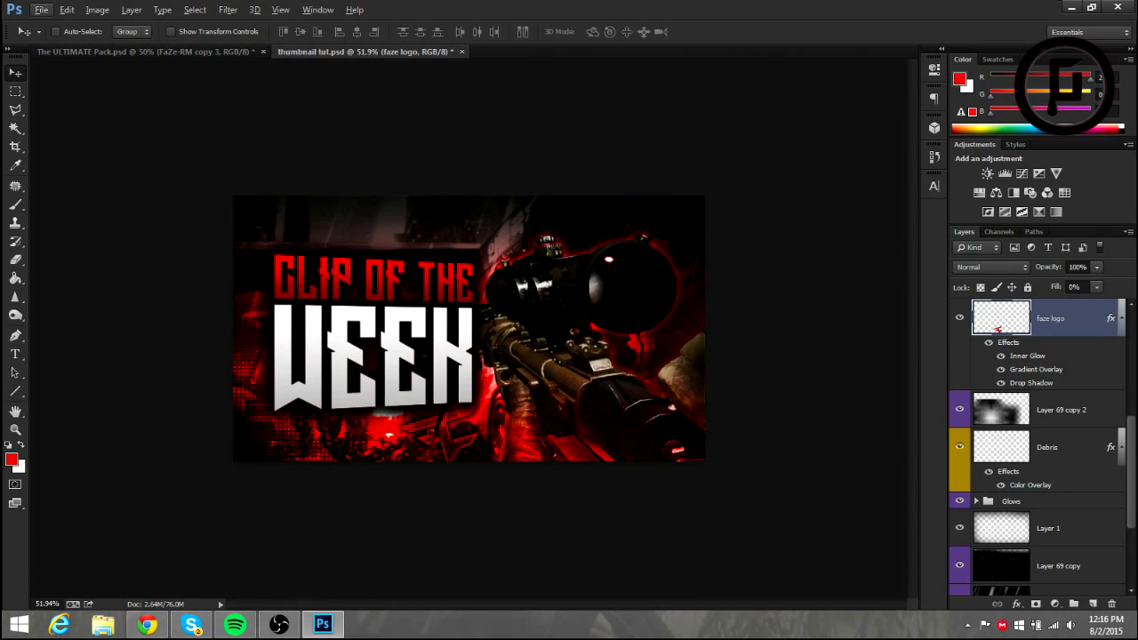
{"action": "key", "text": "ctrl+t"}
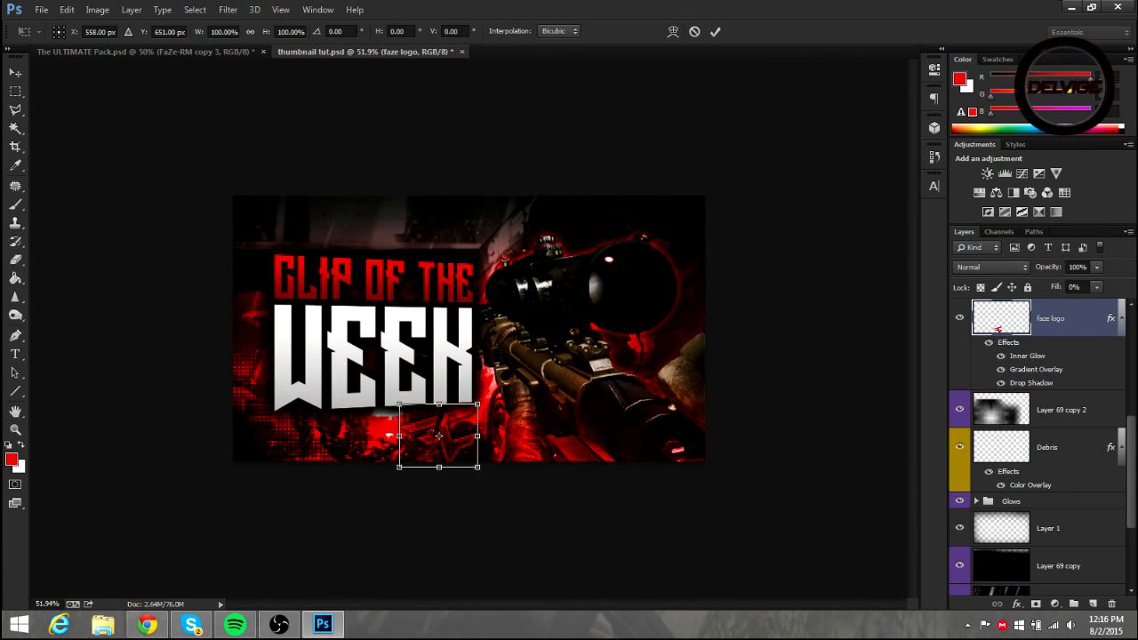
{"action": "left_click_drag", "start_coordinate": [439, 435], "coordinate": [492, 393]}
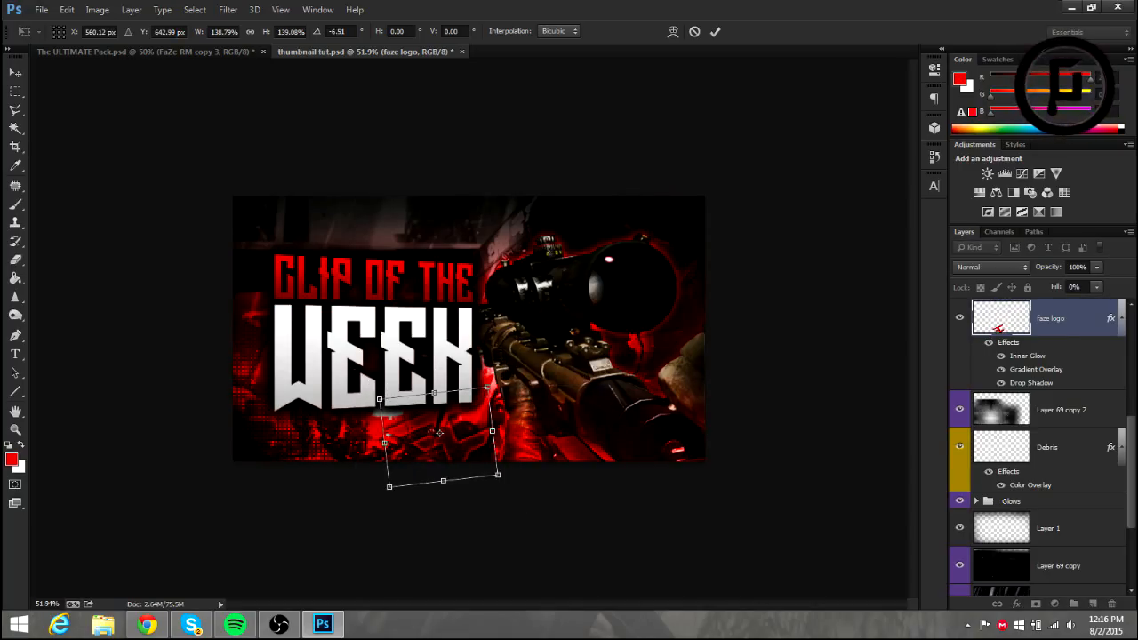
{"action": "left_click_drag", "start_coordinate": [455, 425], "coordinate": [477, 419]}
{"action": "key", "text": "Return"}
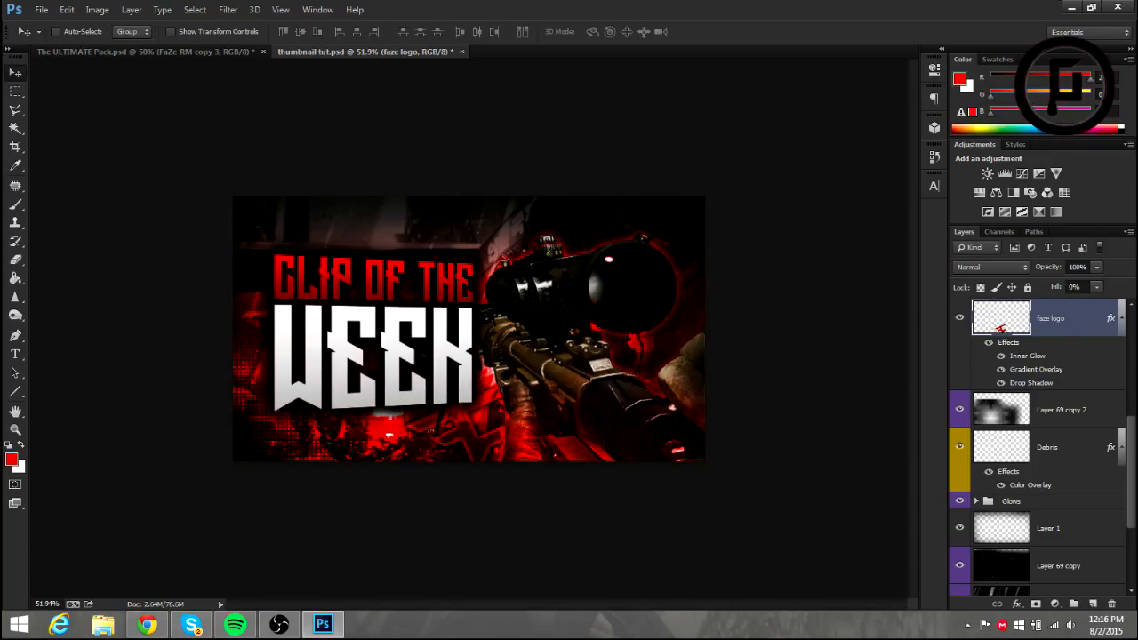
Duplicate the faze logo layer and transform the copy to about 69%, rotated clockwise, beneath the first half of WEEK at the canvas's lower edge
{"action": "key", "text": "ctrl+j"}
{"action": "left_click_drag", "start_coordinate": [476, 434], "coordinate": [361, 450]}
{"action": "key", "text": "ctrl+t"}
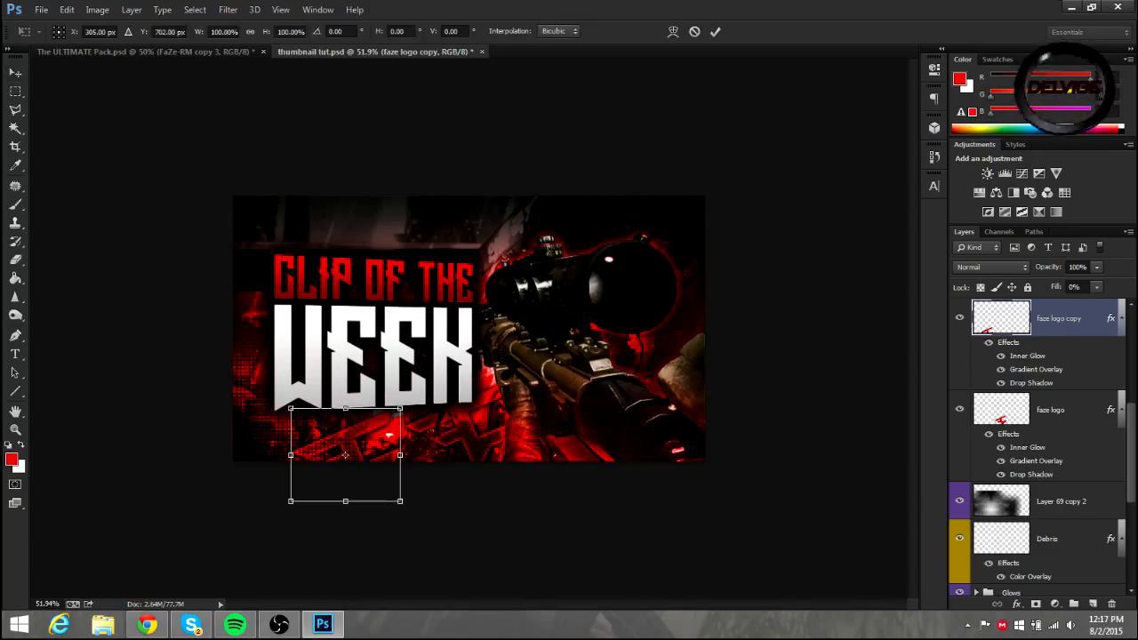
{"action": "left_click_drag", "start_coordinate": [447, 372], "coordinate": [471, 416]}
{"action": "left_click_drag", "start_coordinate": [313, 390], "coordinate": [356, 441]}
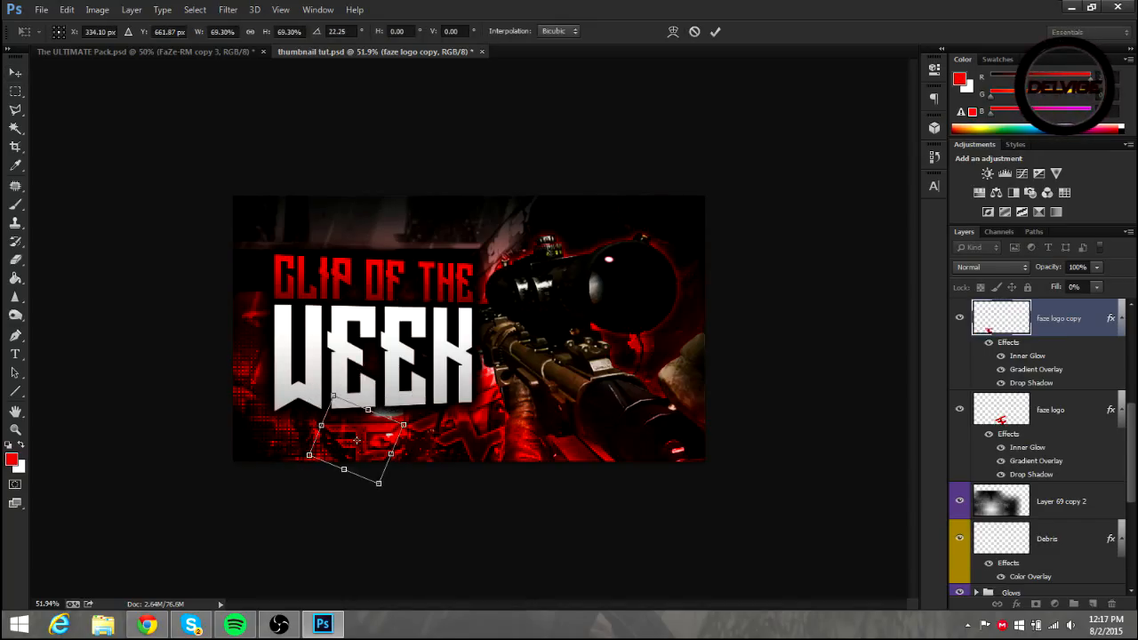
{"action": "left_click_drag", "start_coordinate": [464, 394], "coordinate": [471, 417]}
{"action": "left_click_drag", "start_coordinate": [373, 423], "coordinate": [331, 447]}
{"action": "left_click", "coordinate": [715, 32]}
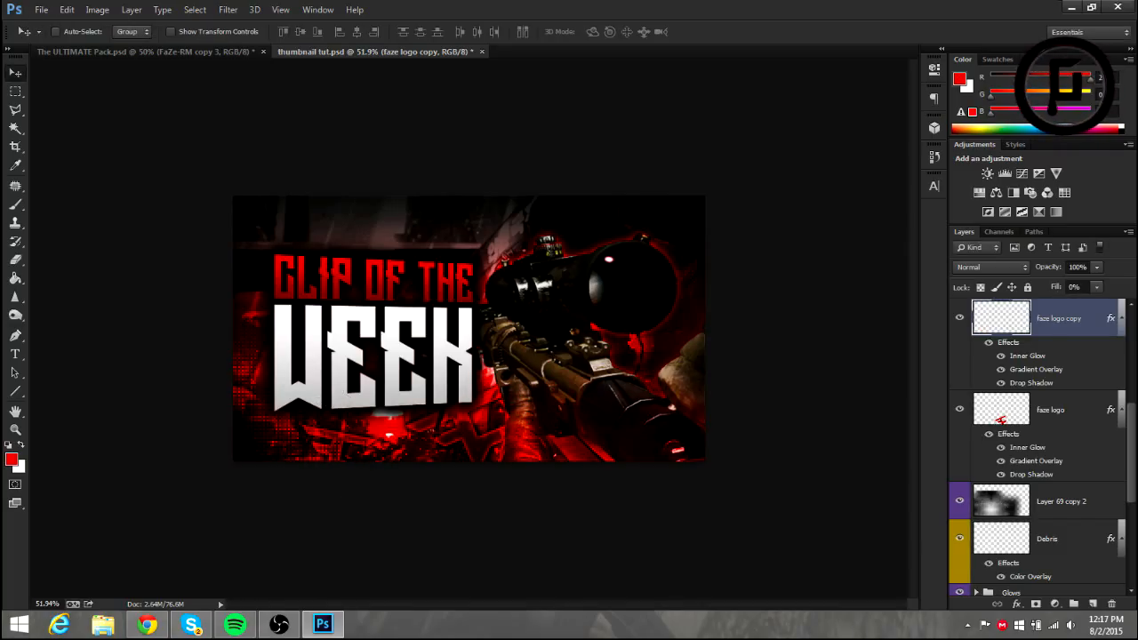